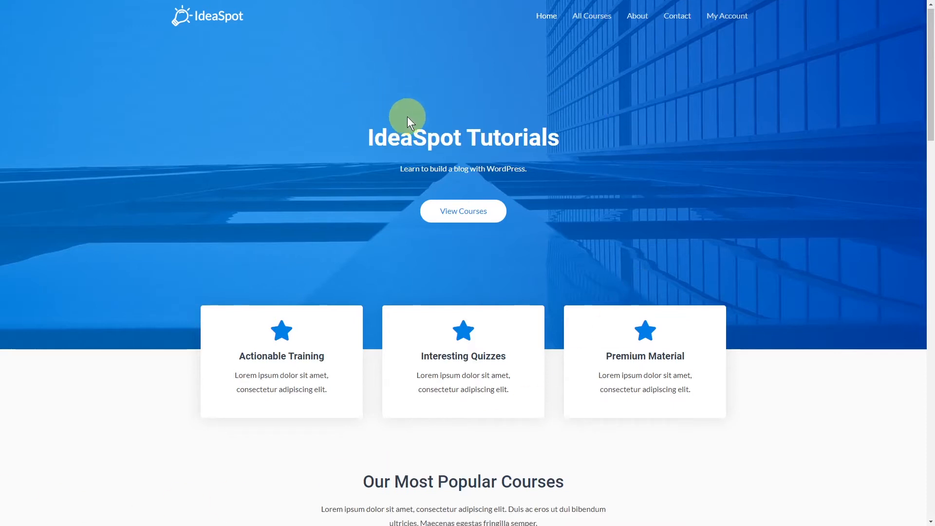
- Browse the demo site's Introduction to Blogging course page and go through to its checkout page
scroll(408, 118, "down", 6)
left_click(655, 317)
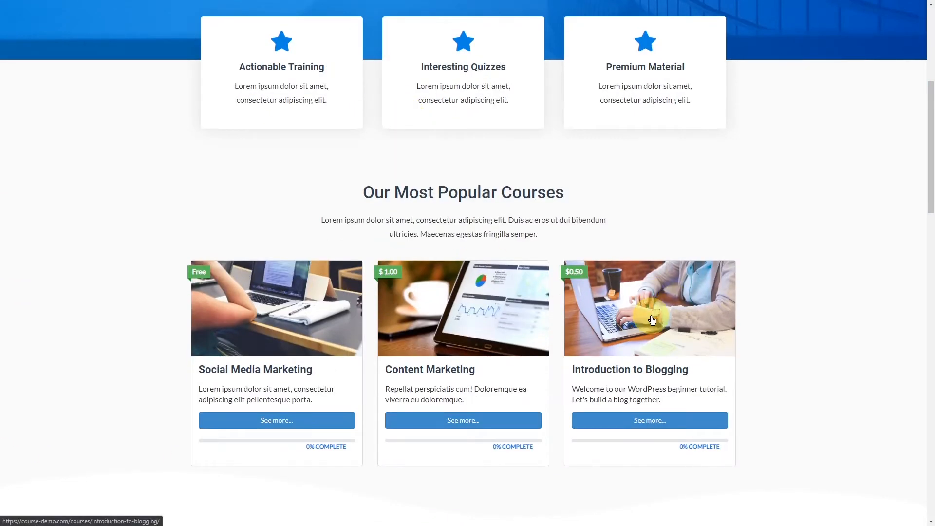
scroll(577, 322, "down", 3)
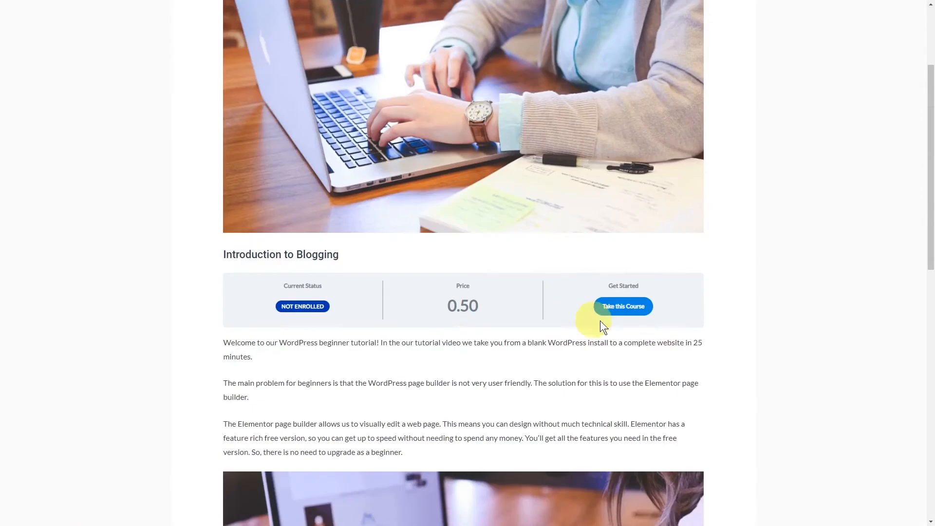
left_click(624, 307)
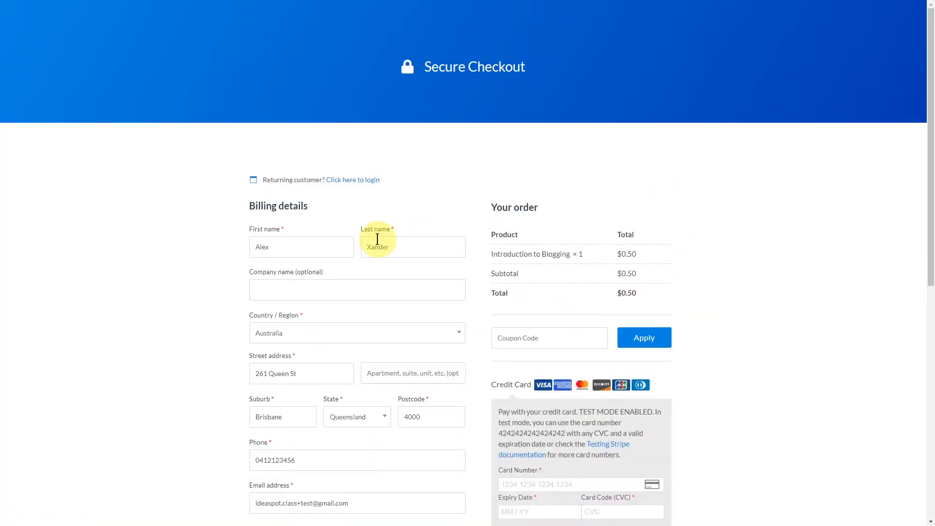
scroll(378, 242, "down", 2)
scroll(379, 243, "up", 2)
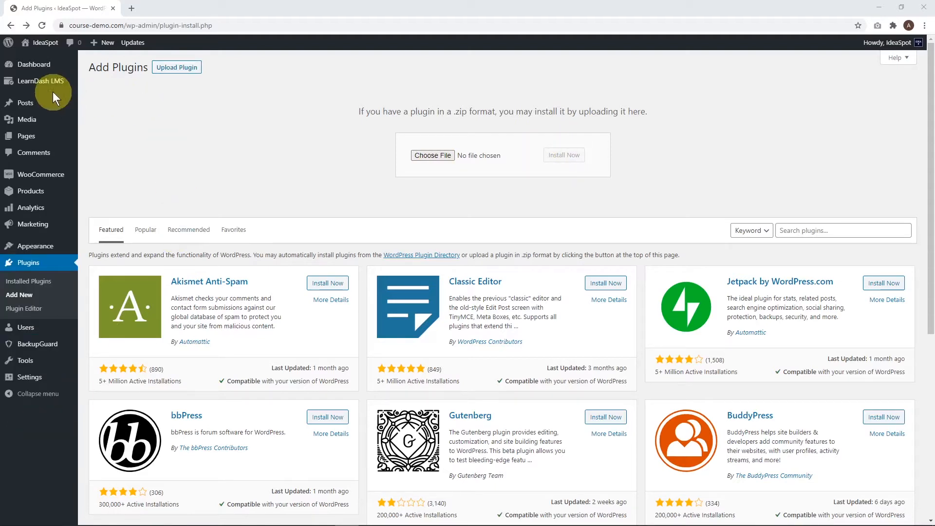
- Open the LearnDash LMS overview page in the WordPress admin
mouse_move(49, 82)
left_click(104, 85)
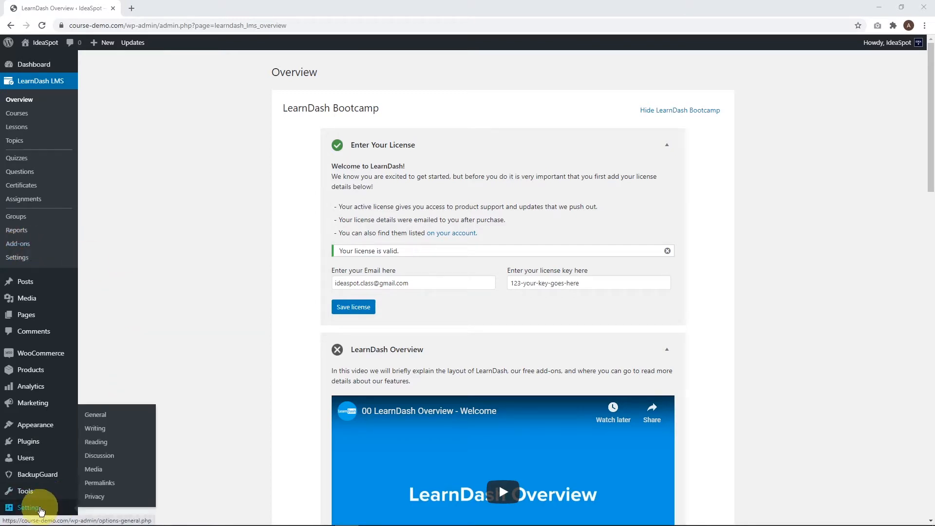
- Allow anyone to register as a site member in the general site settings
left_click(29, 507)
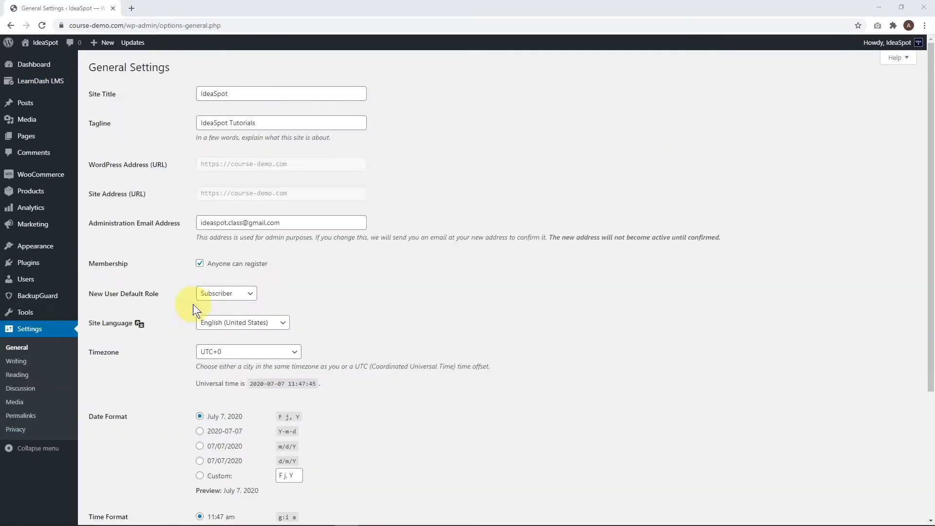
left_click(200, 264)
scroll(189, 262, "down", 4)
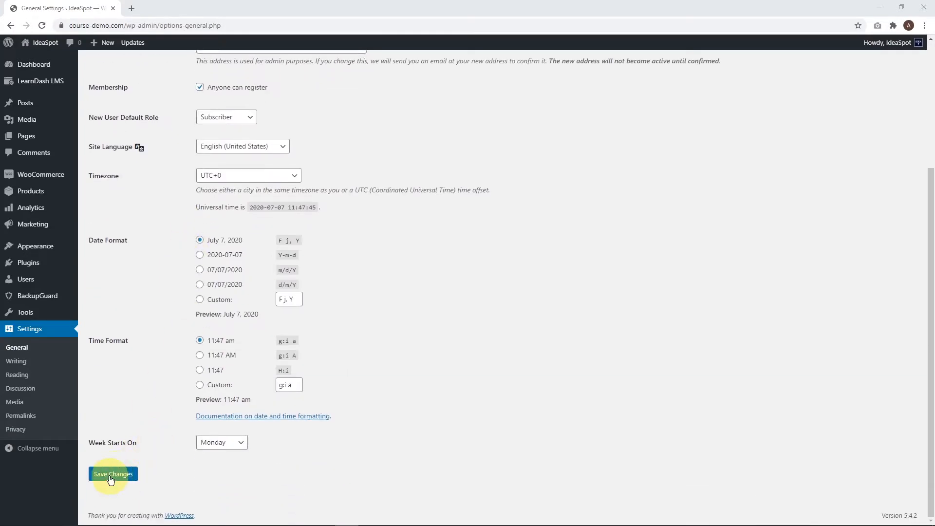
- Review the permalink settings and save them with the Post name structure
left_click(21, 416)
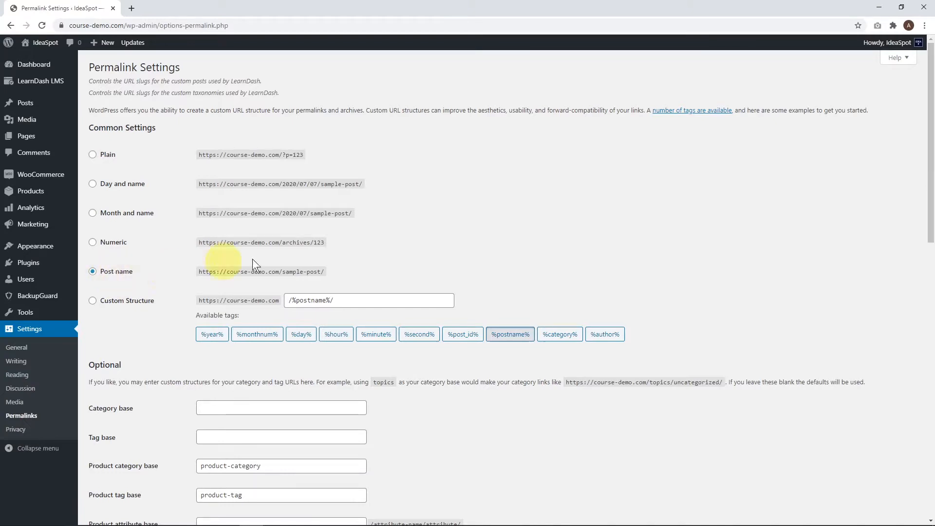
scroll(142, 272, "down", 12)
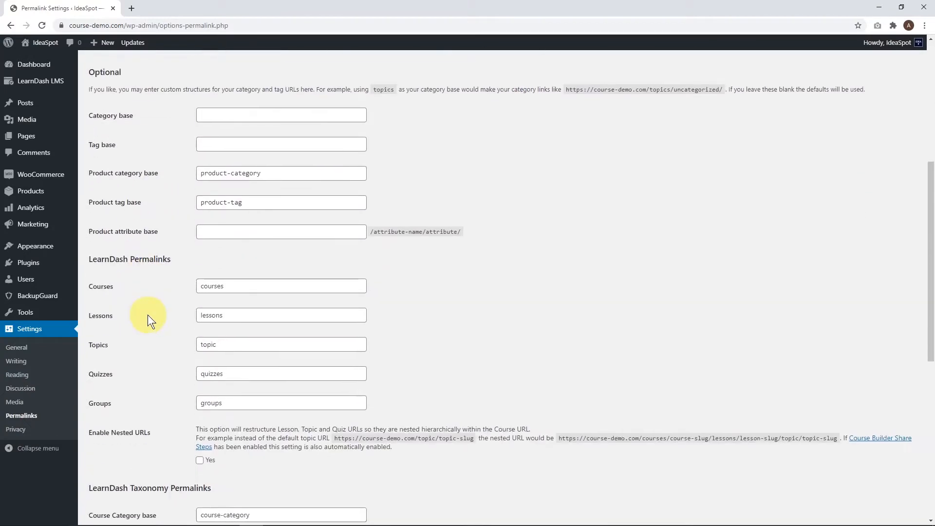
scroll(154, 331, "down", 1)
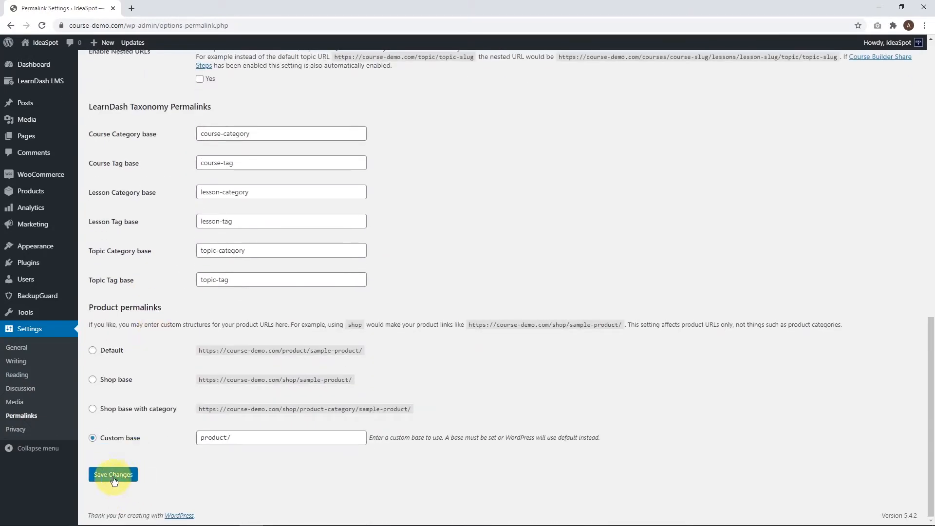
left_click(111, 475)
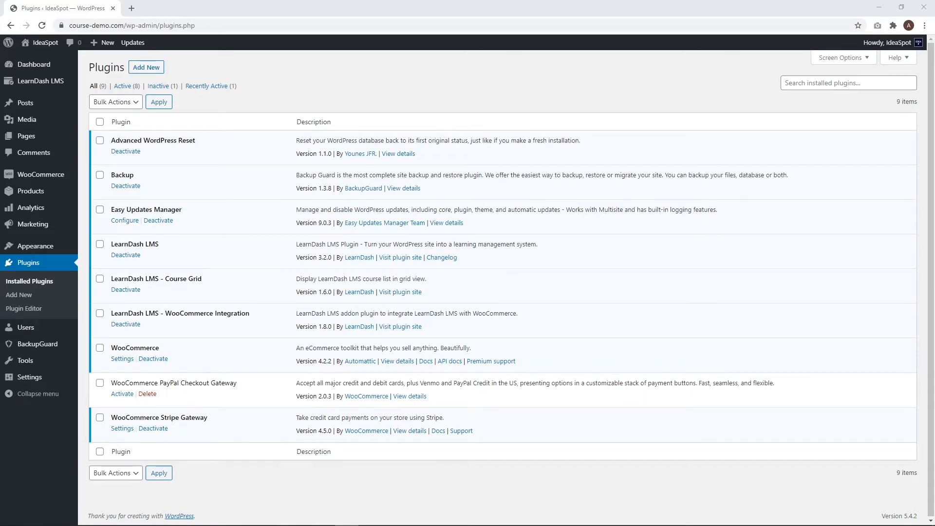
- Search the available WordPress themes for "astra", then install and activate the Astra theme
mouse_move(42, 251)
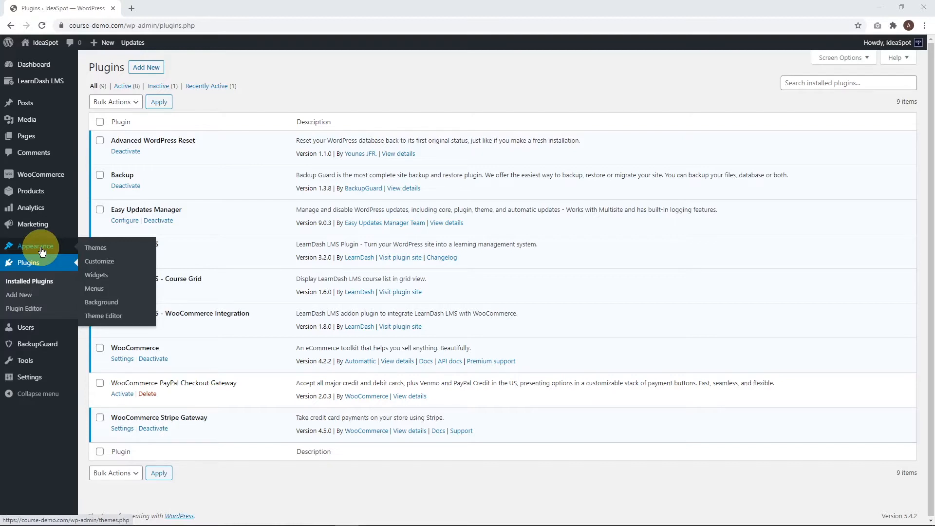
left_click(92, 249)
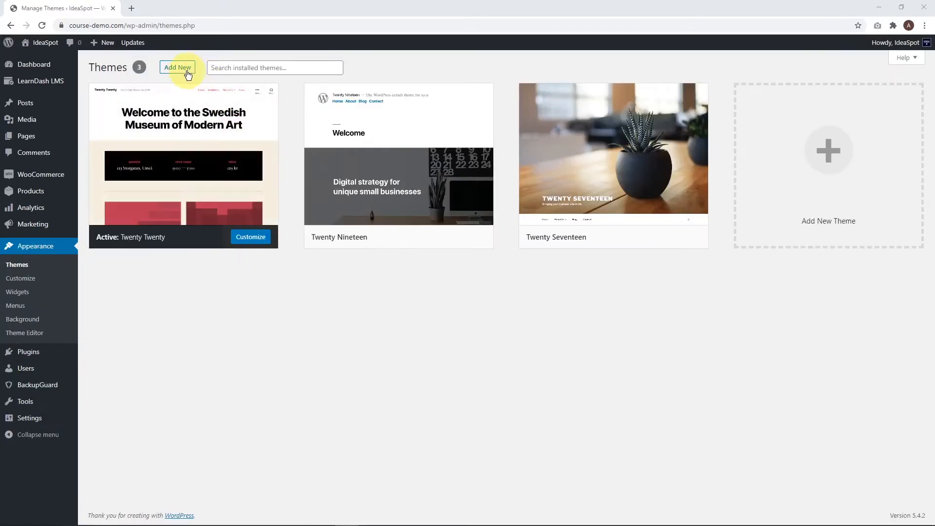
left_click(182, 69)
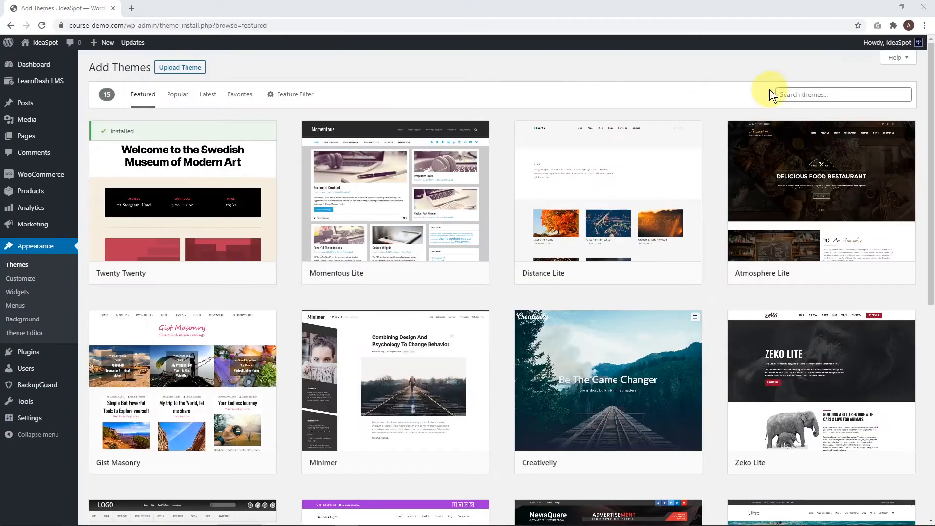
left_click(814, 94)
type("astra")
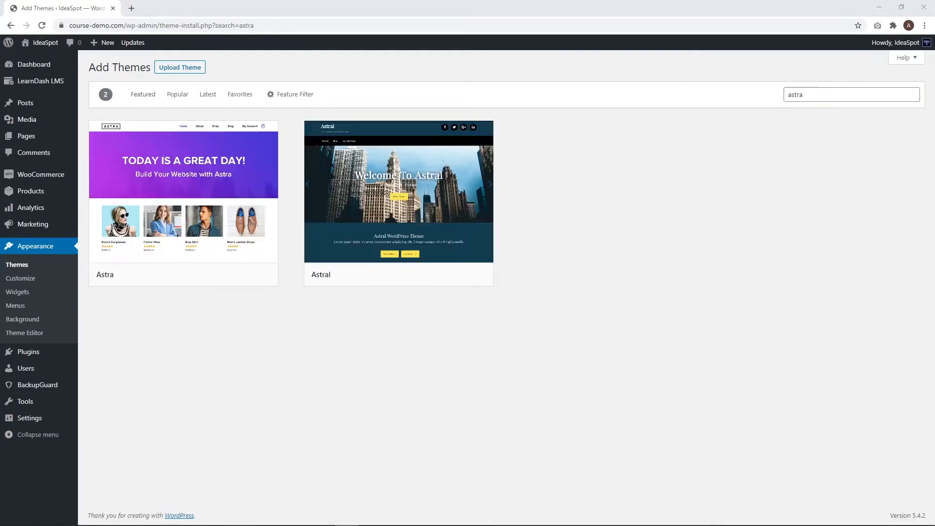
left_click(221, 276)
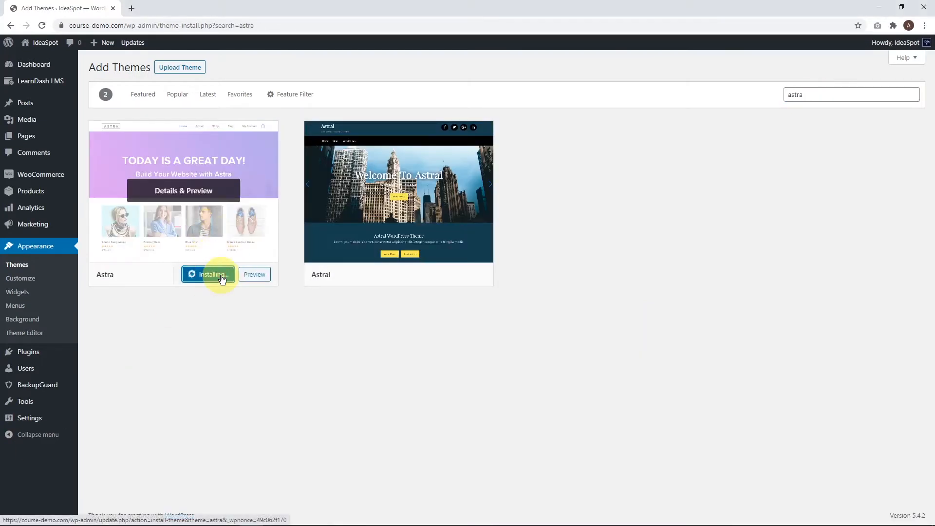
left_click(200, 273)
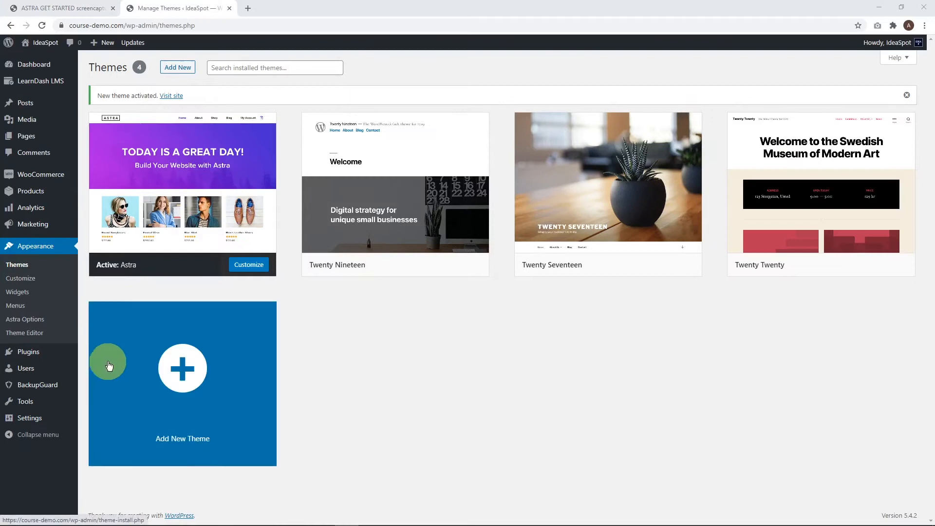
- Install the starter template importer plugin from the Astra options and choose Elementor as the page builder
left_click(25, 321)
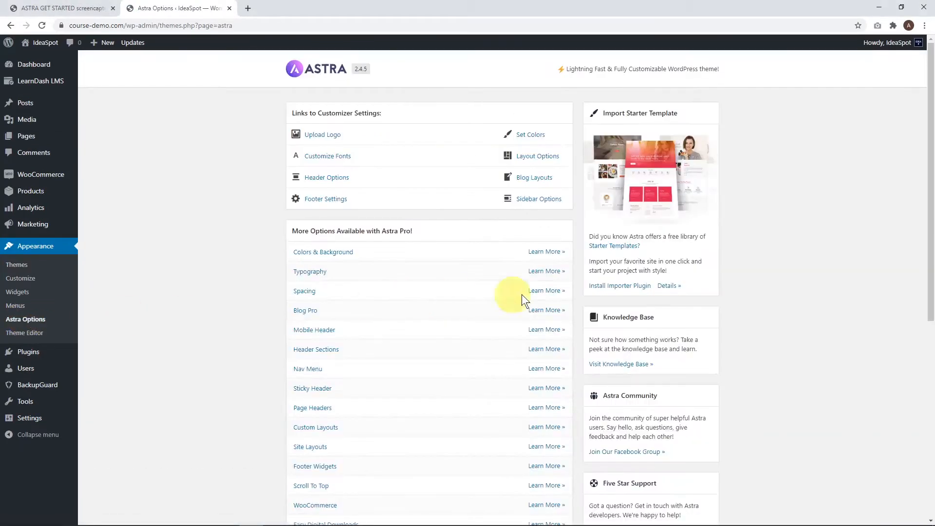
left_click(609, 288)
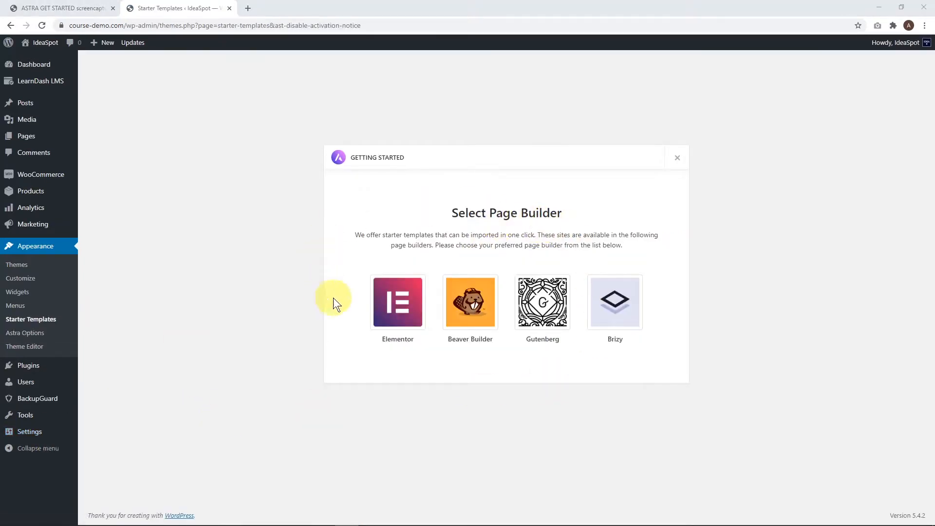
left_click(391, 305)
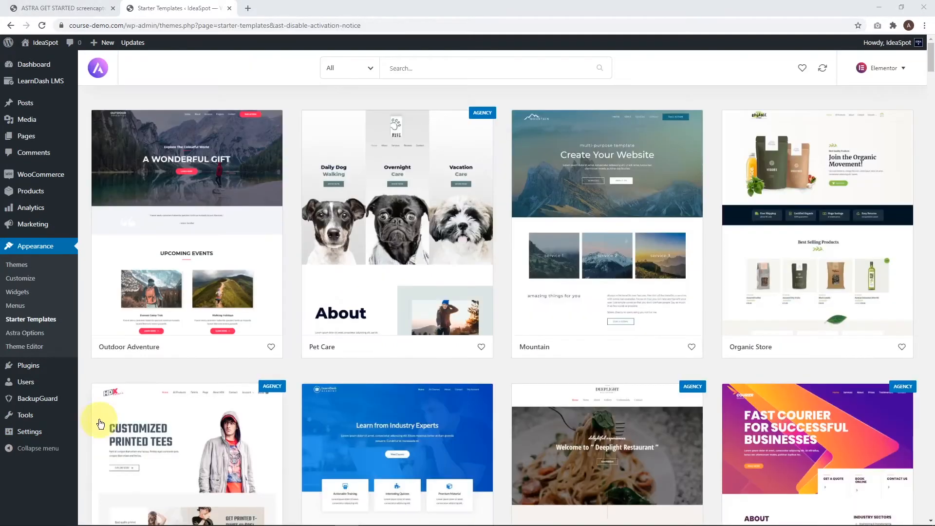
- Import the complete LearnDash Academy starter site and view the resulting website
scroll(360, 312, "down", 3)
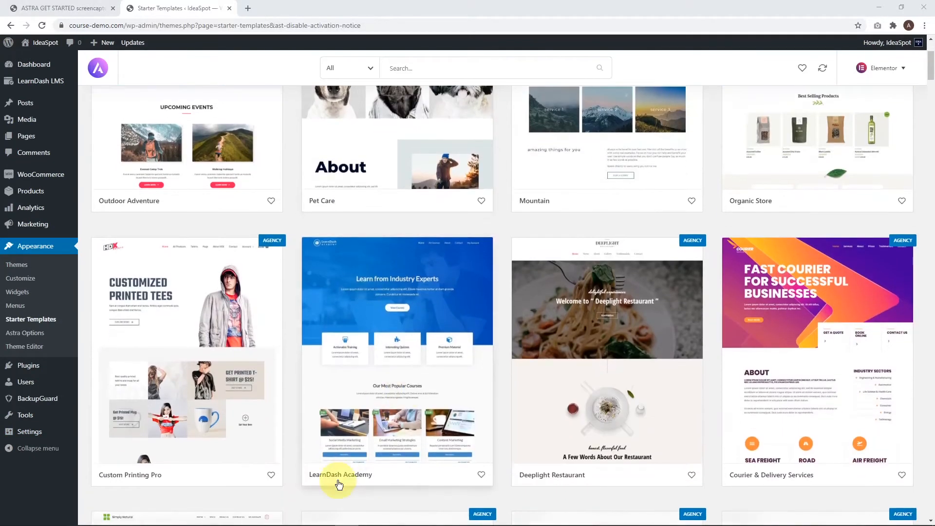
scroll(339, 477, "up", 3)
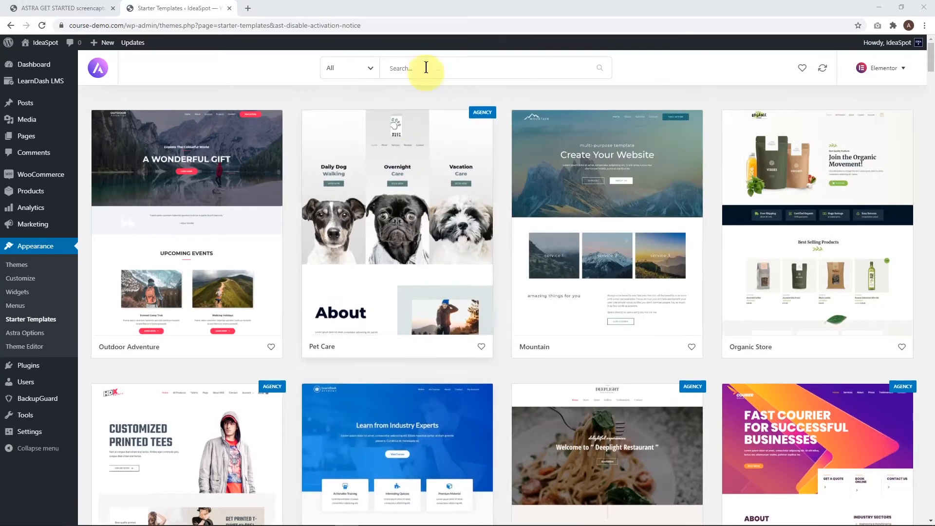
scroll(397, 341, "down", 3)
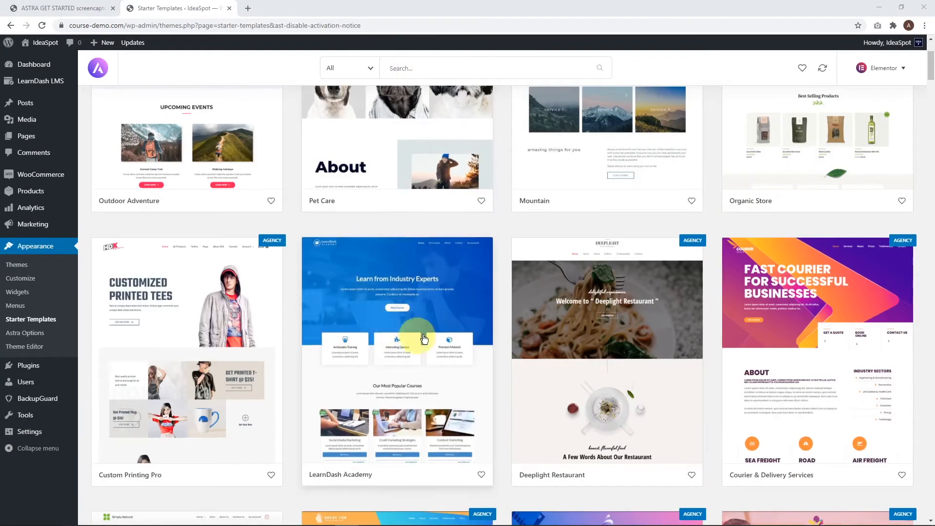
left_click(394, 349)
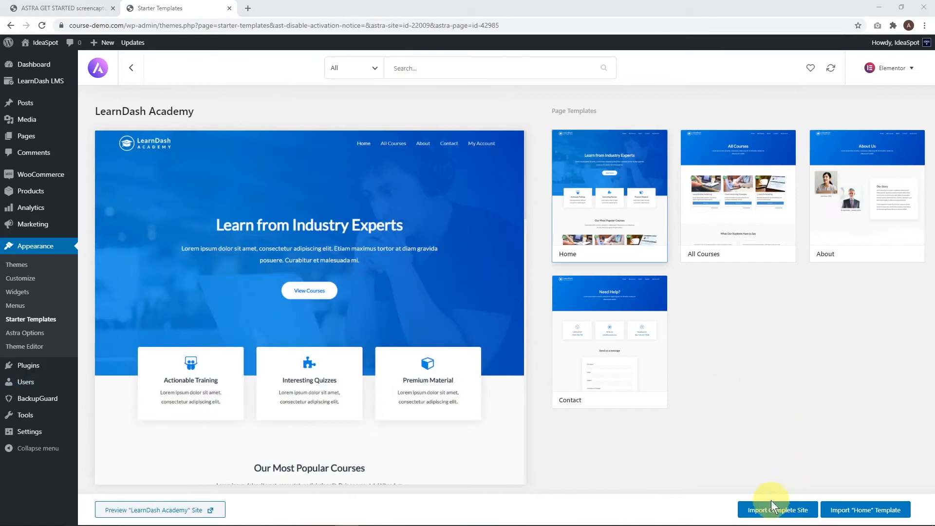
left_click(760, 510)
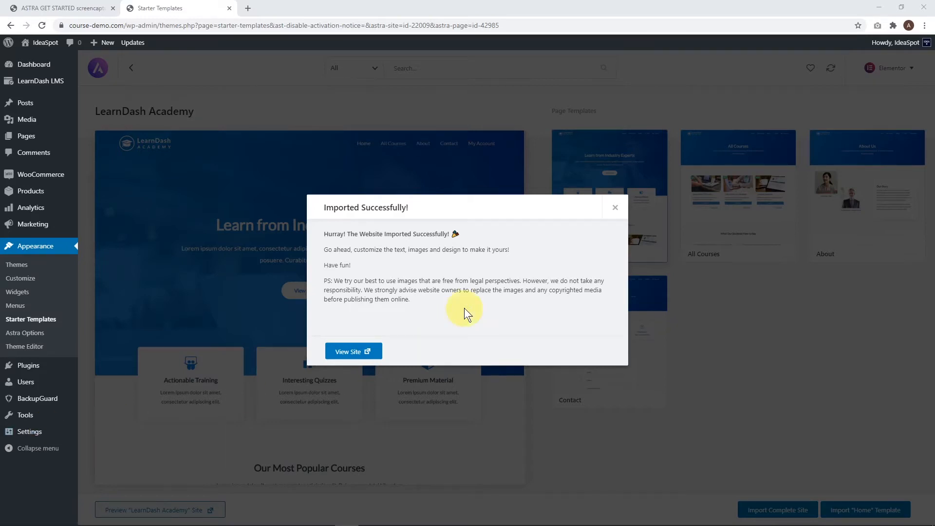
left_click(353, 352)
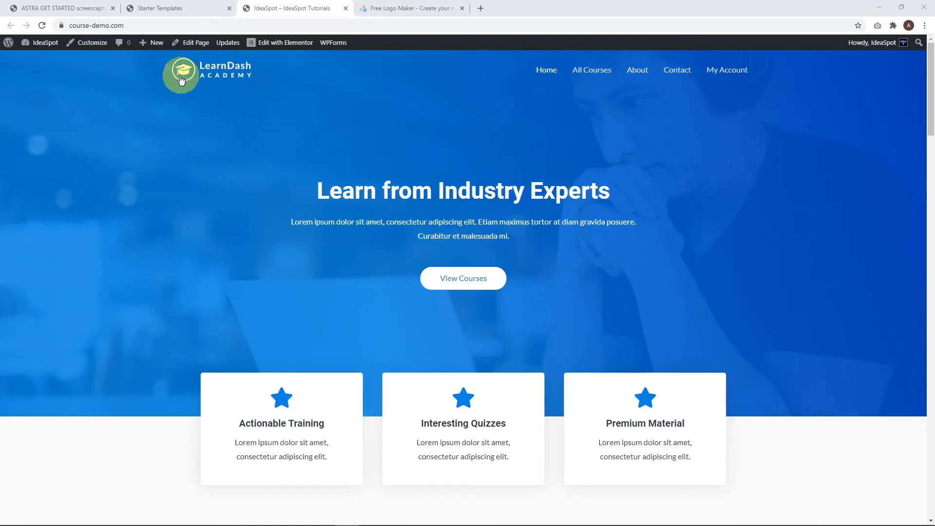
- Customize the site by uploading the IdeaSpot logo files and setting idea-white.png as the transparent header logo
left_click(82, 45)
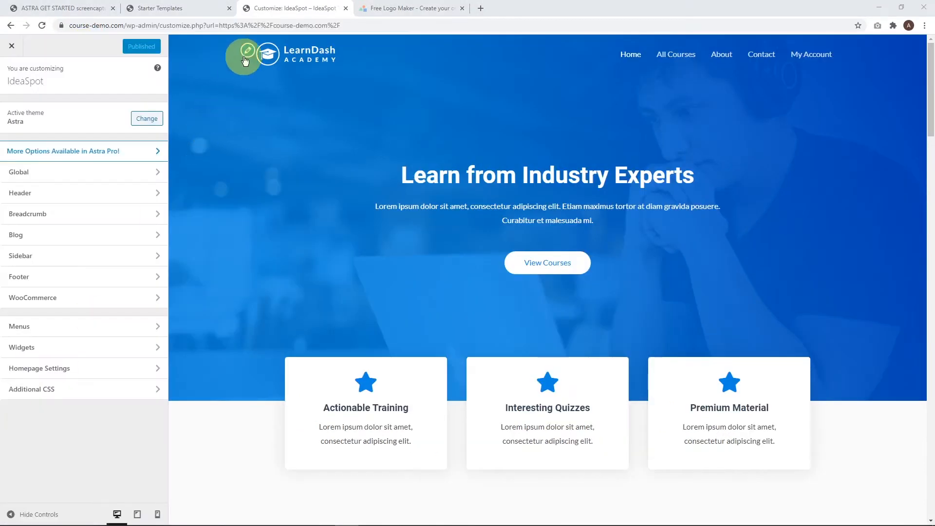
left_click(248, 51)
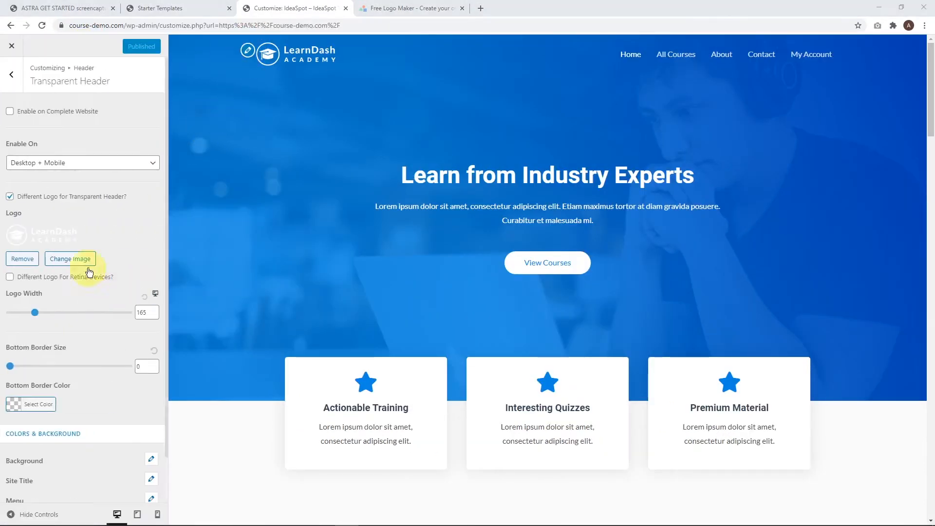
left_click(73, 258)
left_click(475, 255)
left_click_drag(1, 219, 296, 243)
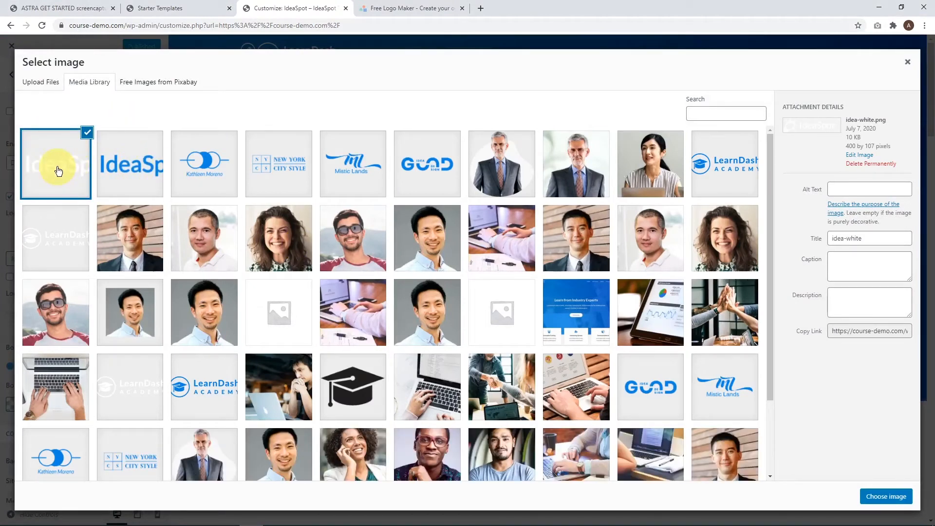
left_click(886, 496)
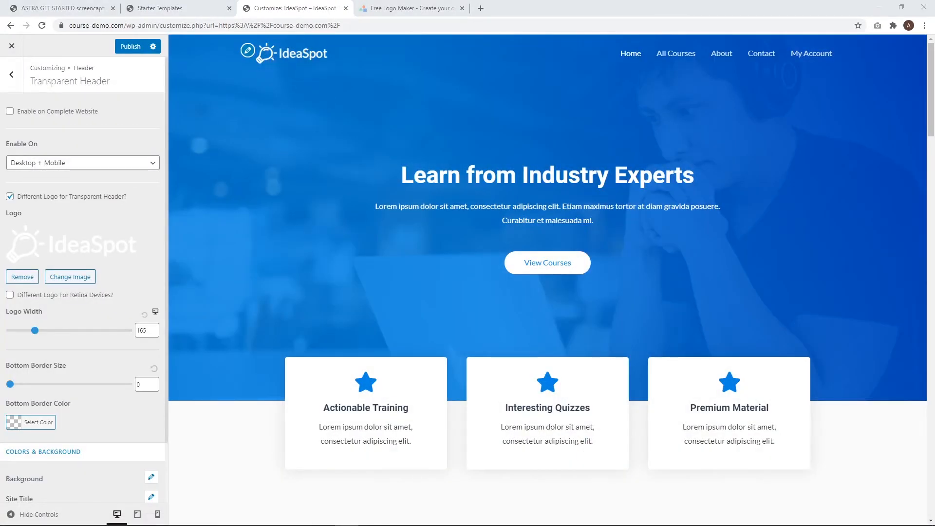
- Replace the main site logo in Site Identity with idea-blue.png from the media library, without cropping it
left_click(11, 75)
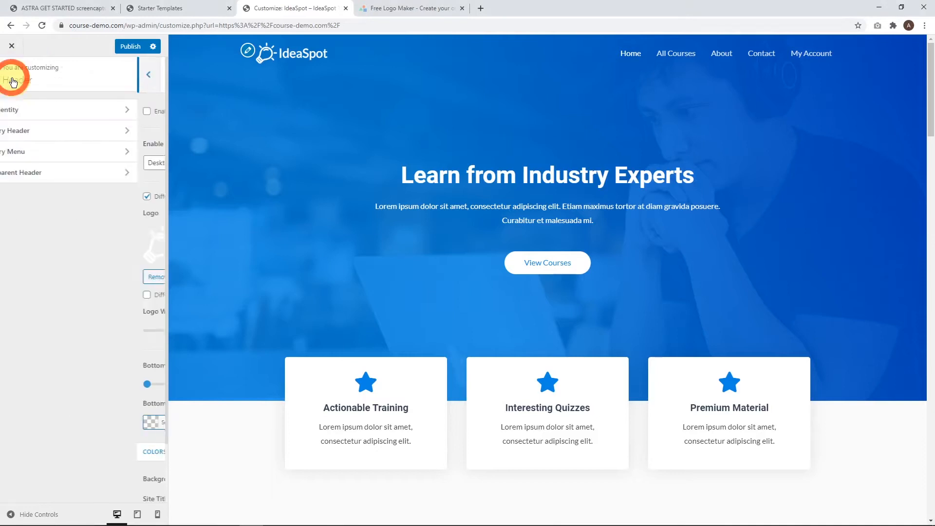
left_click(25, 110)
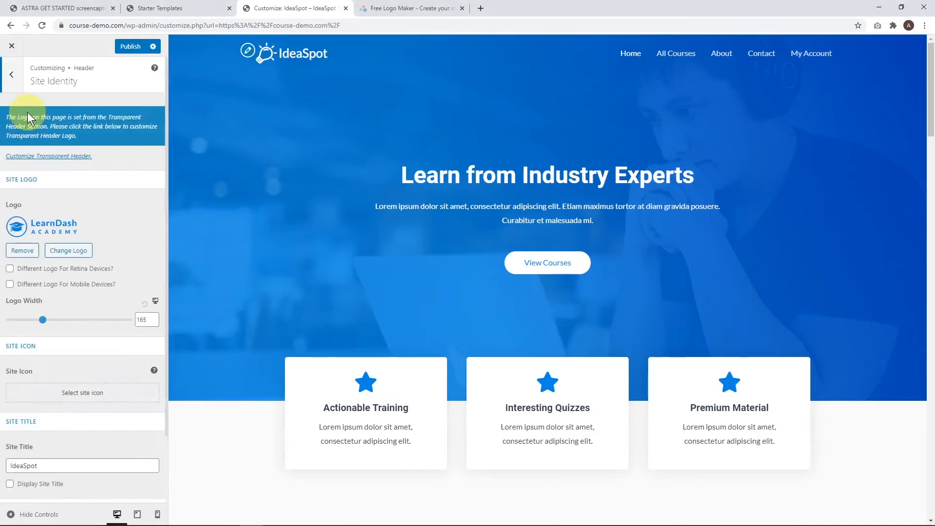
left_click(68, 251)
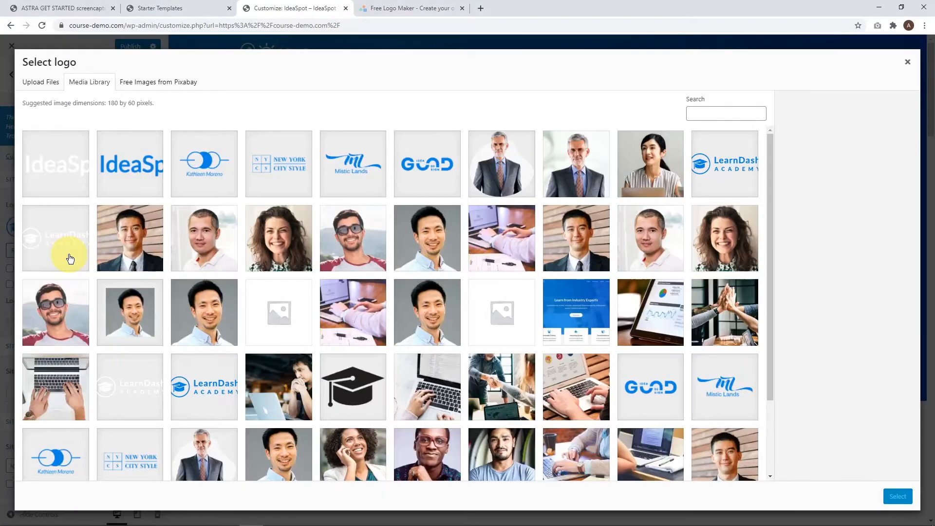
left_click(137, 169)
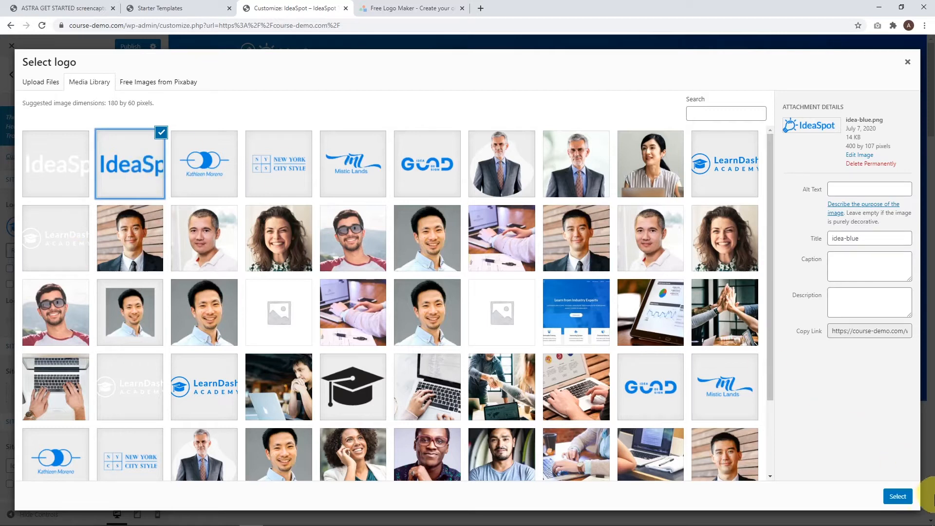
left_click(899, 497)
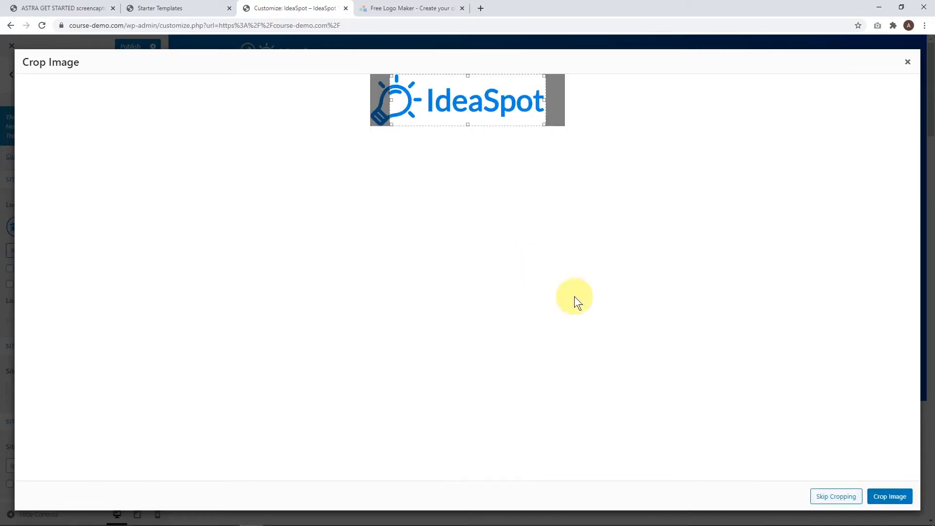
left_click(828, 496)
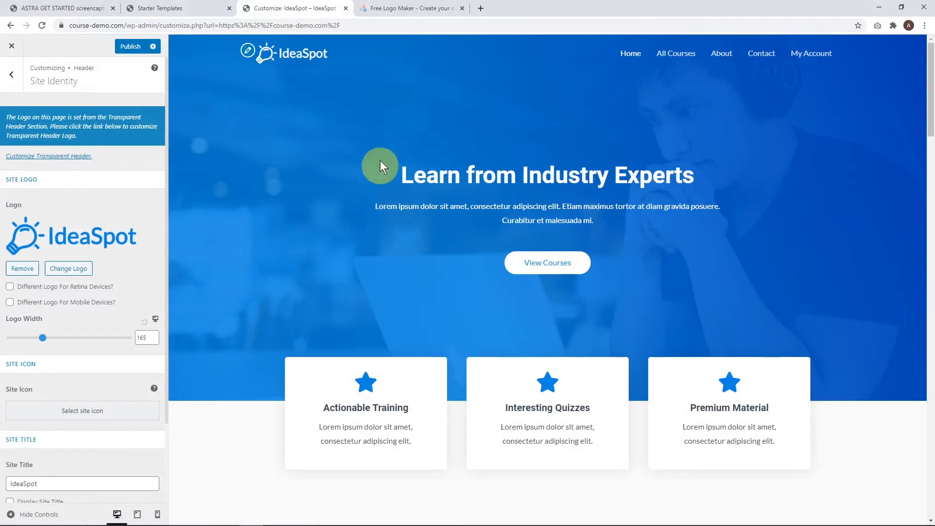
- View the LogoMakr site, return to the customizer and publish the logo changes
left_click(386, 8)
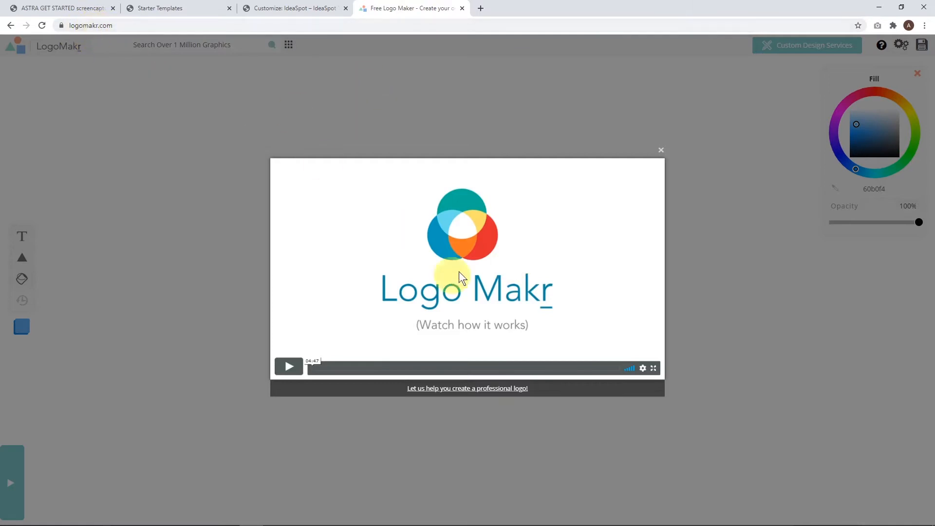
left_click(286, 8)
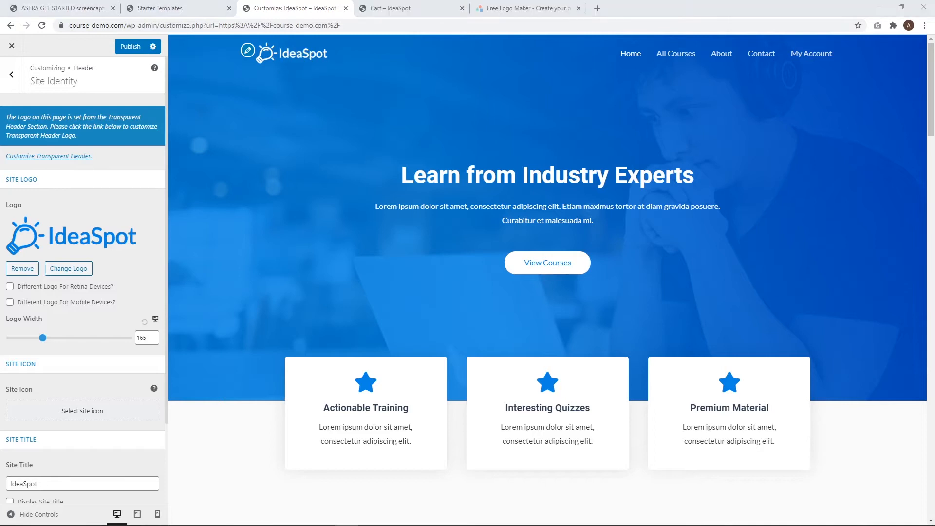
left_click(130, 46)
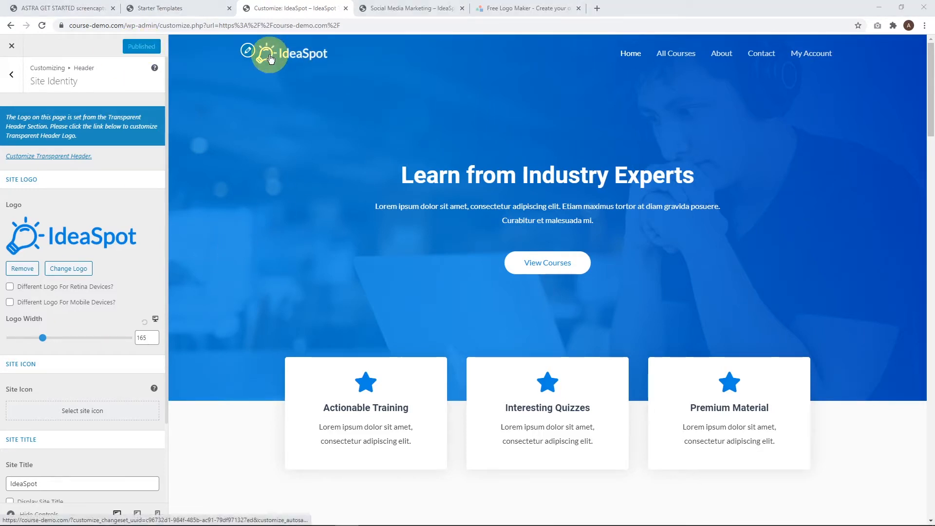
- View the Social Media Marketing course page and open the site's home page for editing with Elementor
left_click(400, 7)
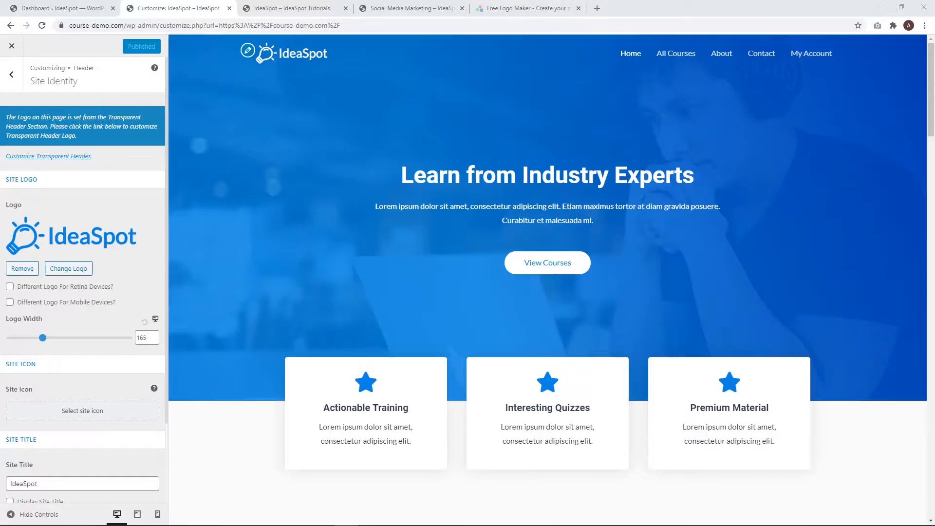
left_click(280, 7)
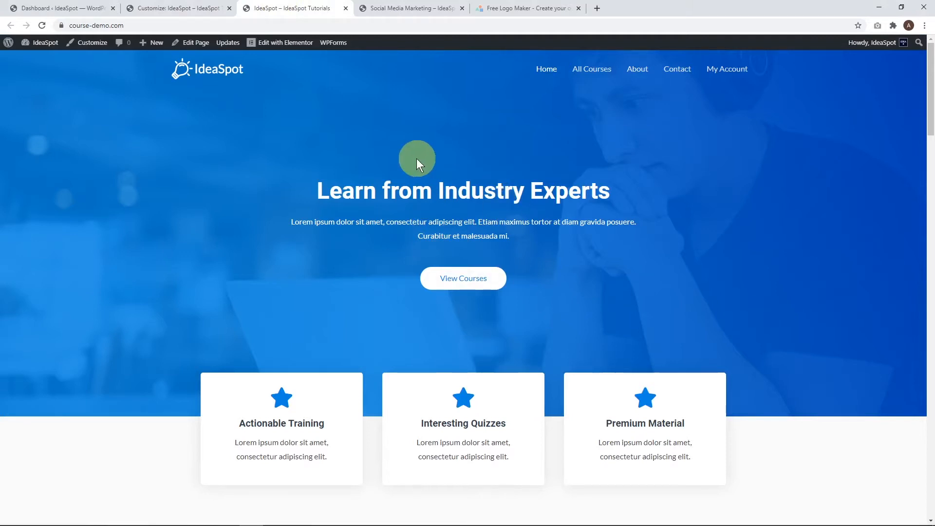
left_click(275, 43)
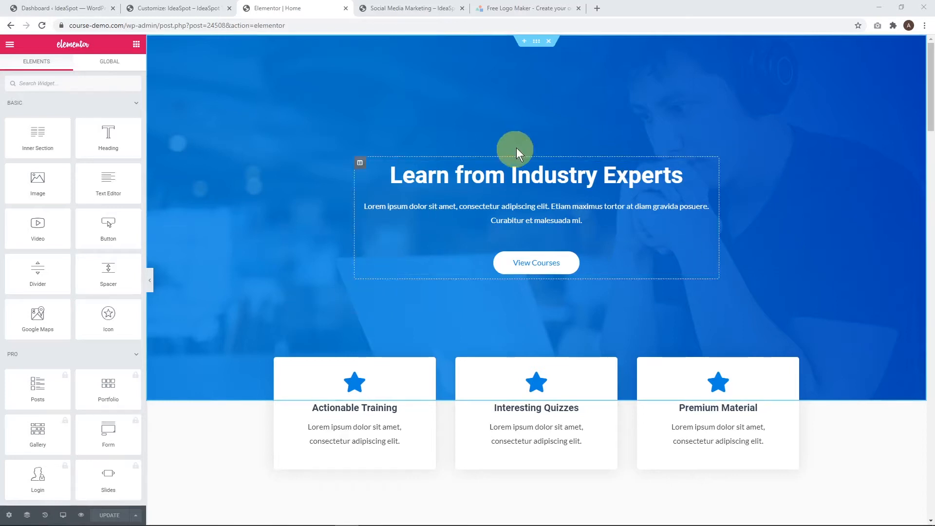
- Dismiss the right-click tip and remove the background image from the hero section's style settings
left_click(536, 42)
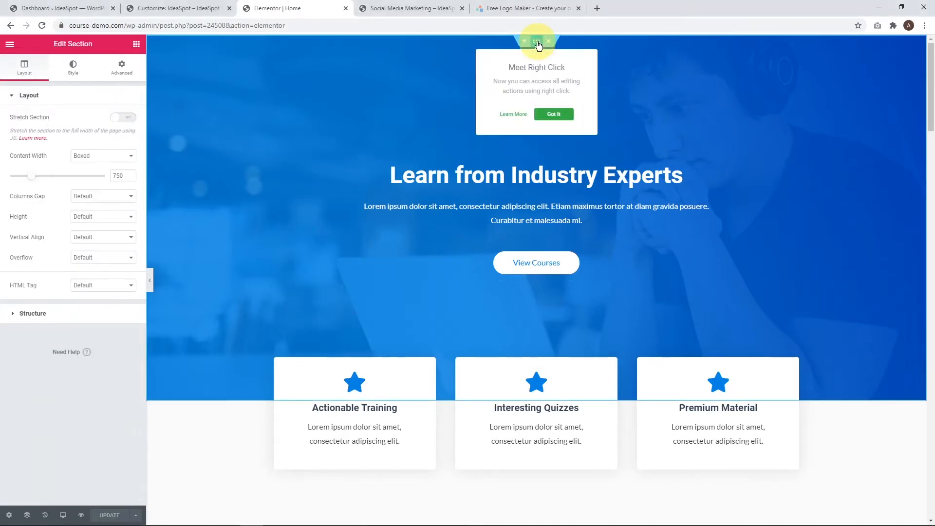
left_click(554, 115)
left_click(73, 68)
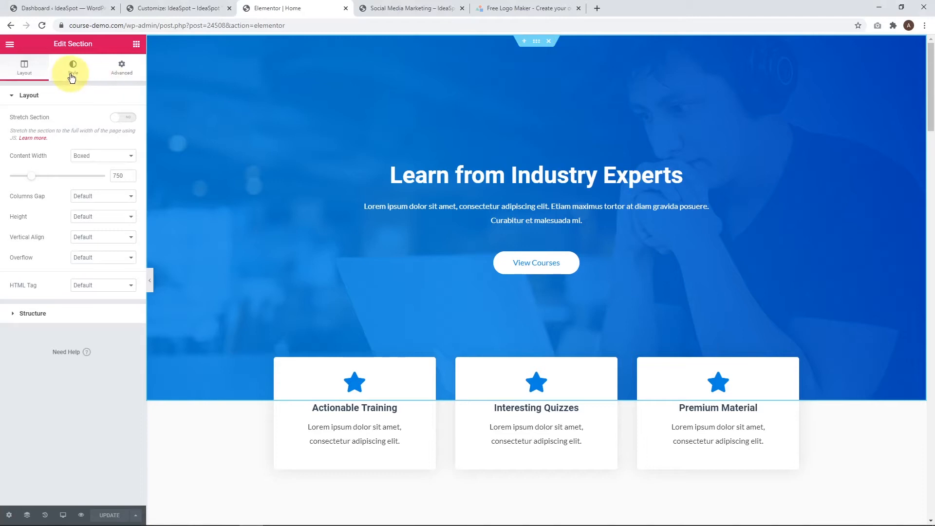
left_click(117, 214)
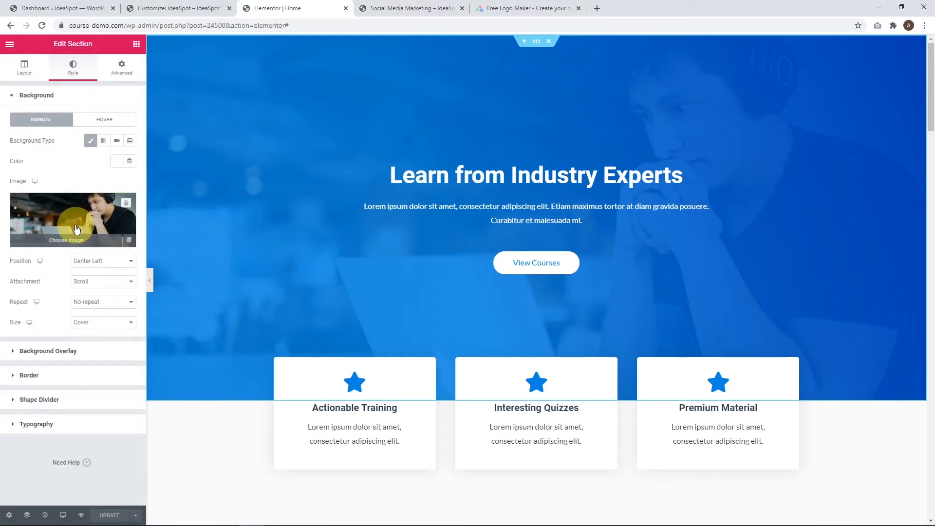
left_click(126, 205)
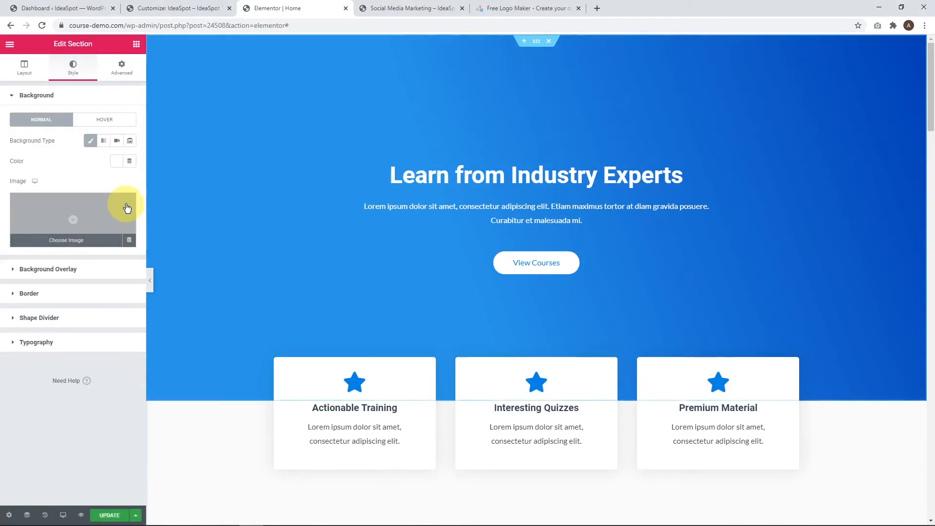
- Insert the blue glass office building photo from the free Pixabay images as the hero section's background
left_click(74, 216)
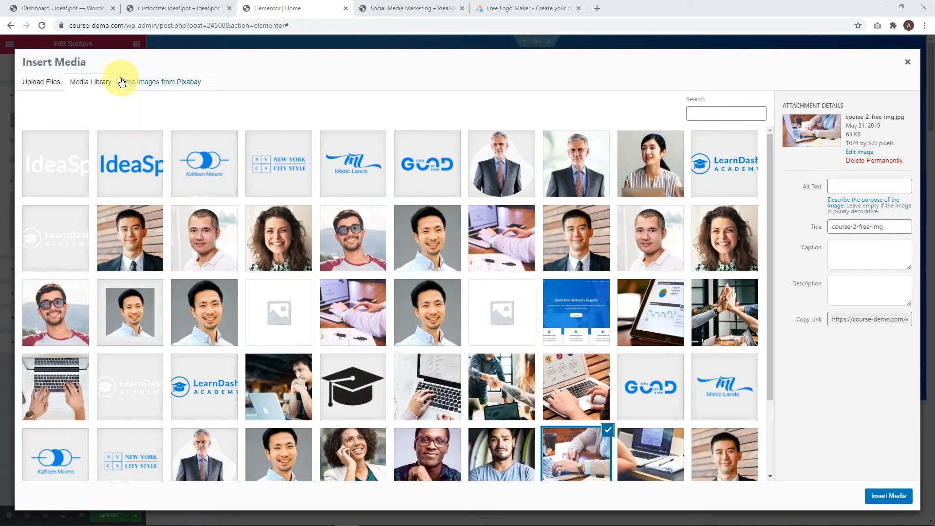
left_click(148, 83)
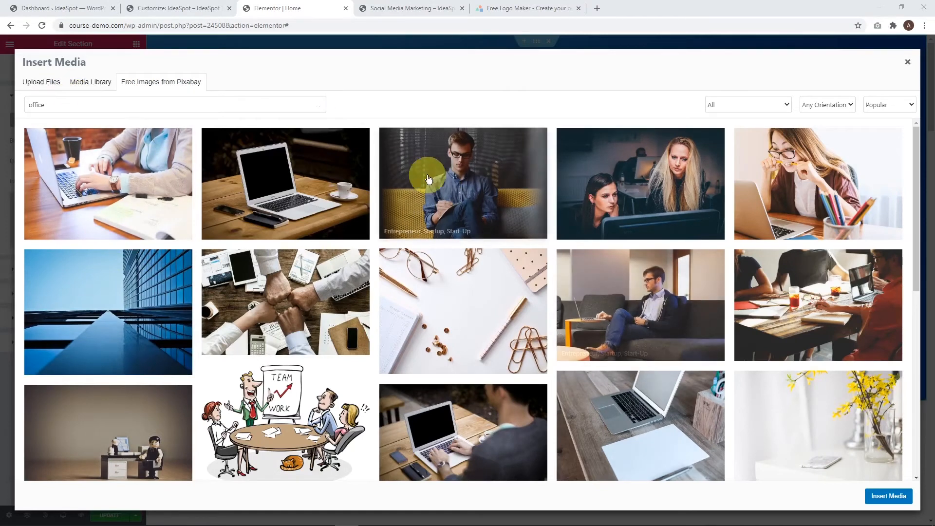
left_click(106, 313)
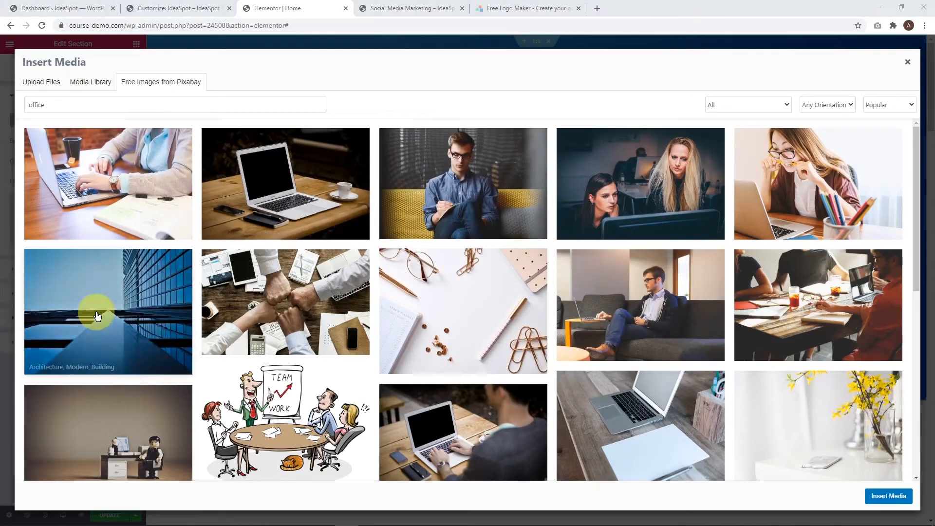
left_click(103, 311)
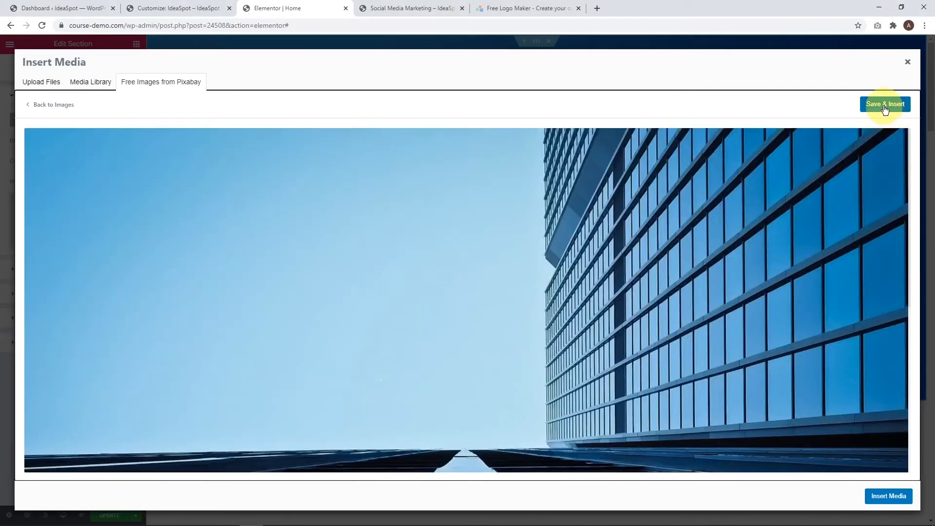
left_click(887, 104)
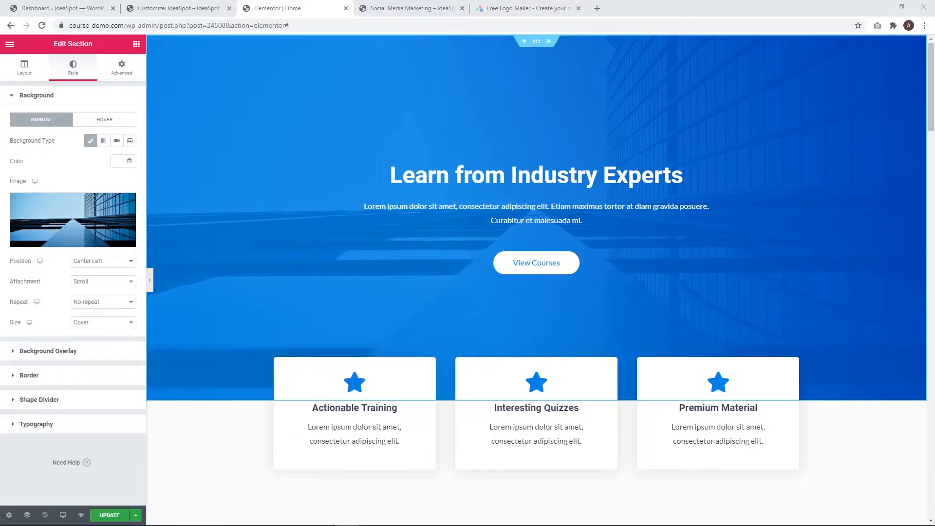
- Set the opacity of the hero section's background overlay to 0.86
left_click(39, 352)
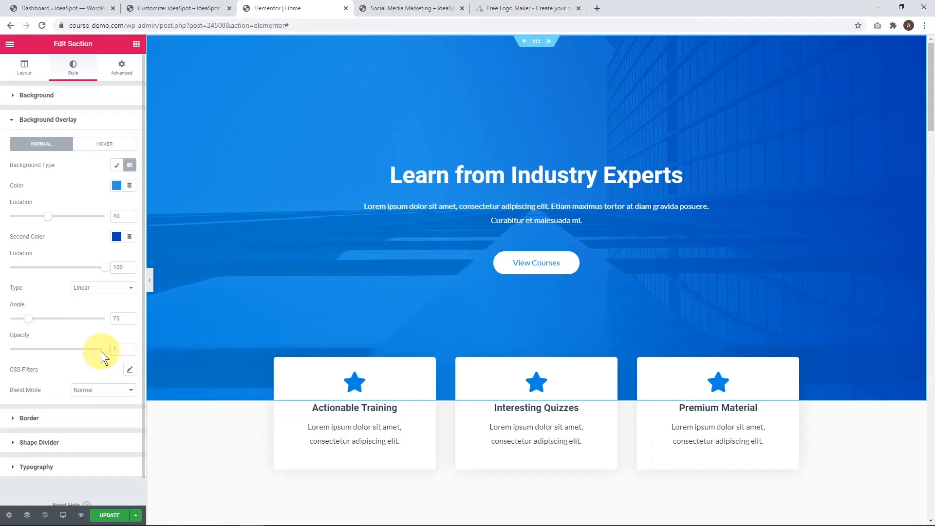
mouse_move(104, 354)
left_mouse_down()
mouse_move(62, 359)
mouse_move(94, 359)
left_mouse_up()
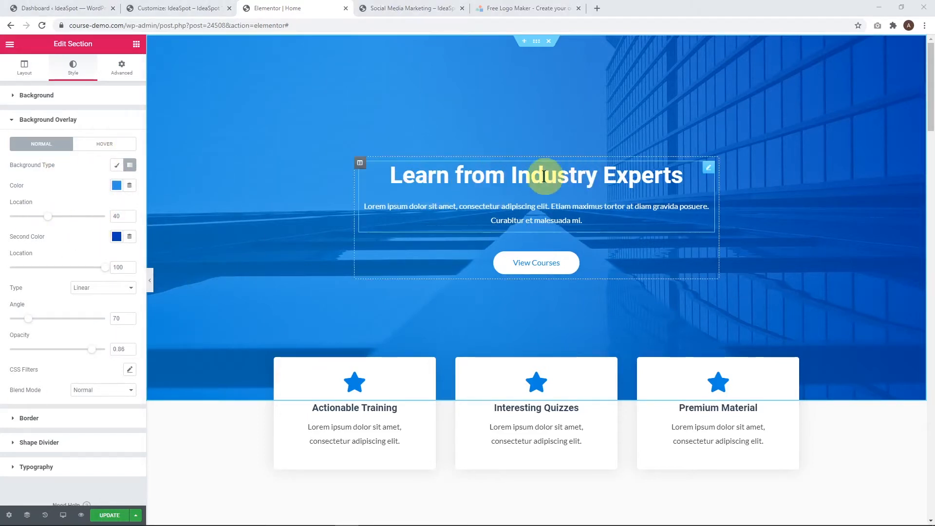
- Change the hero title to "IdeaSpot Tutorials" and its description to "Learn to build a blog with WordPress."
left_click(683, 176)
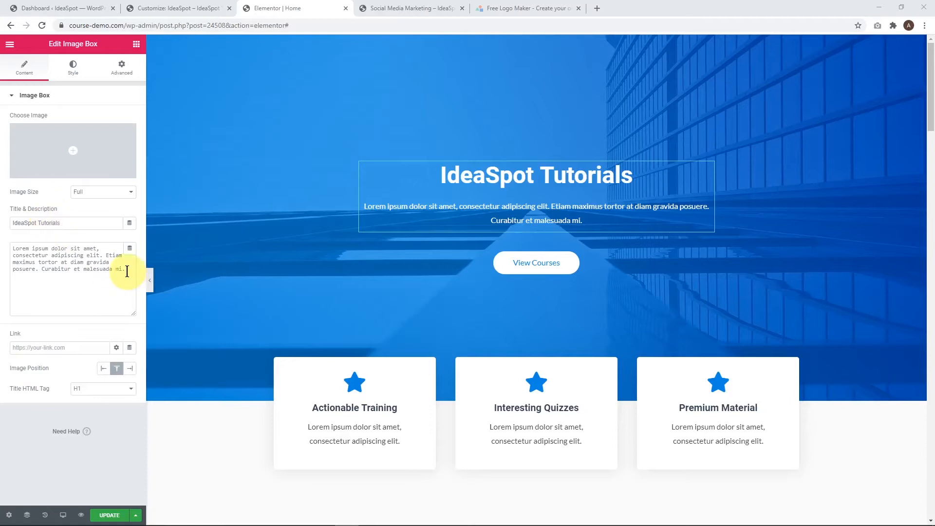
left_click_drag(127, 271, 2, 246)
key("BackSpace")
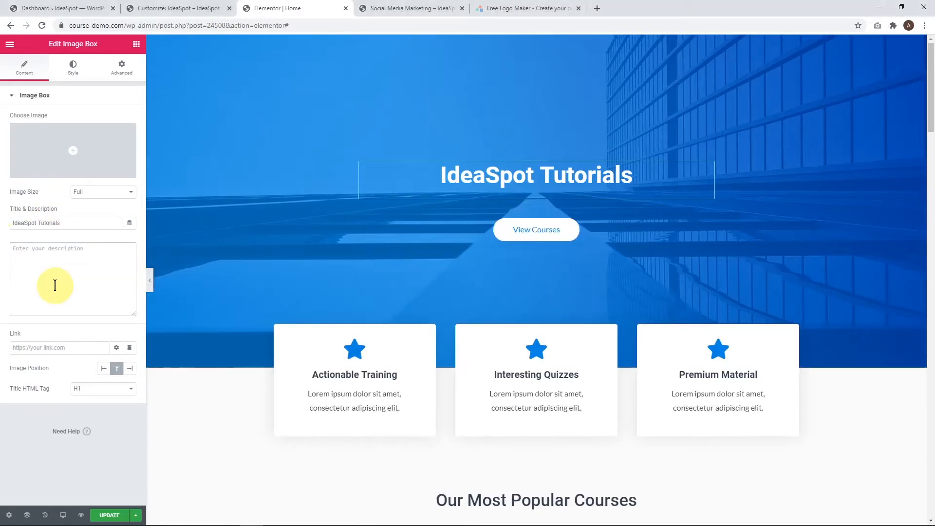
type("Learn to build a")
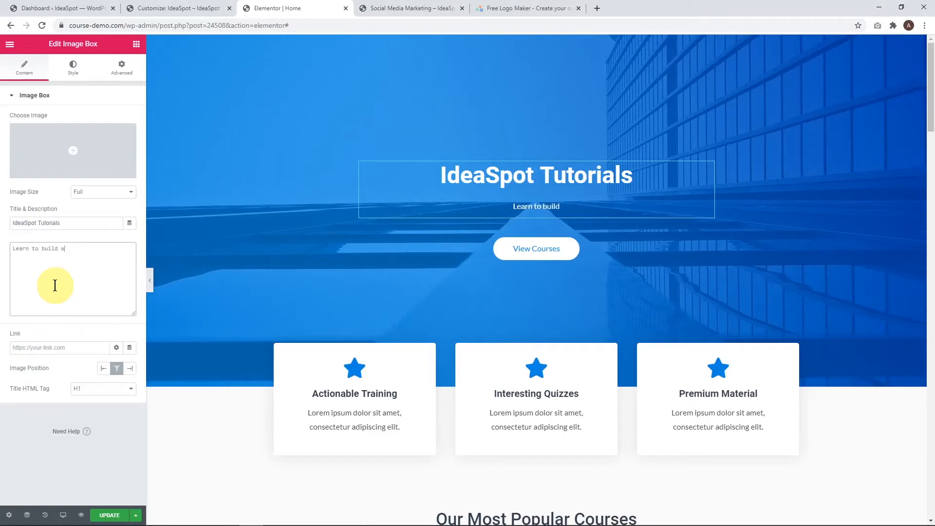
type(" blog with WordPress.")
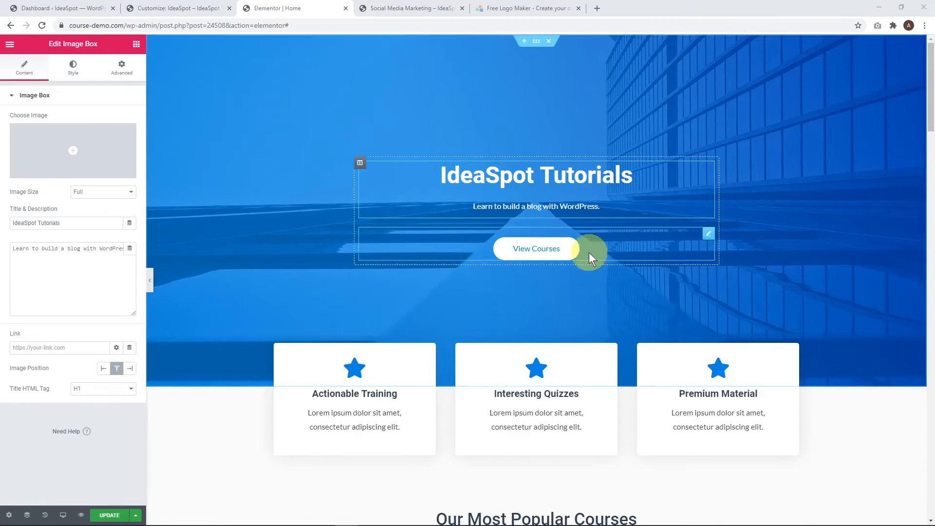
- Add col="3" to the course list shortcode under Our Most Popular Courses, apply it and update the page
scroll(444, 297, "down", 2)
scroll(443, 297, "down", 1)
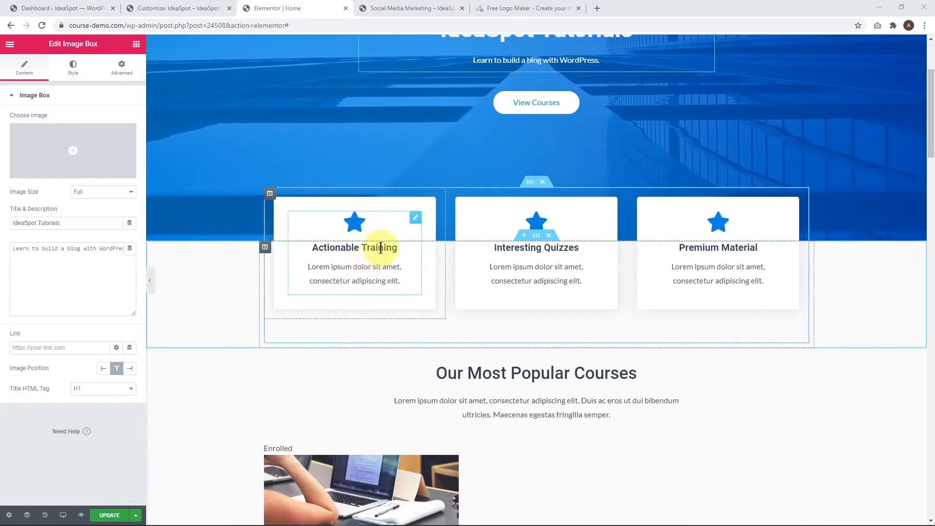
scroll(500, 226, "down", 3)
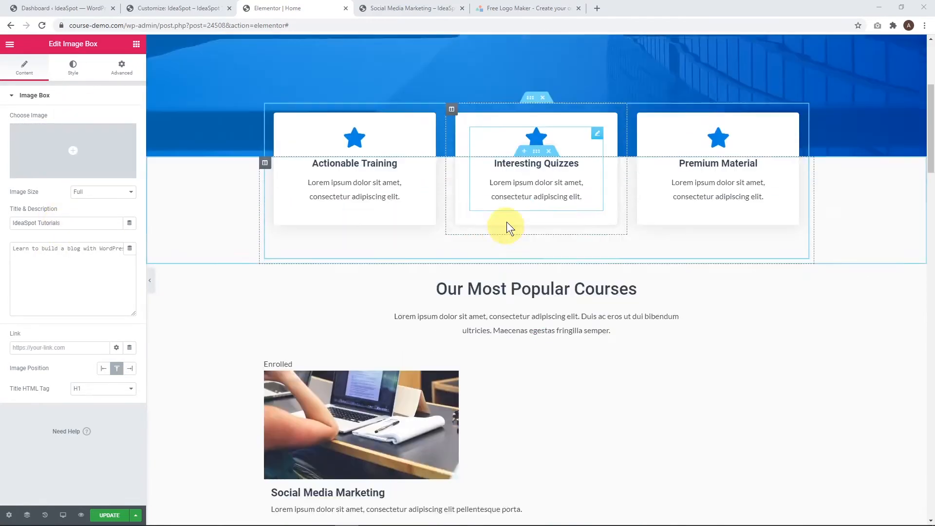
scroll(490, 181, "down", 1)
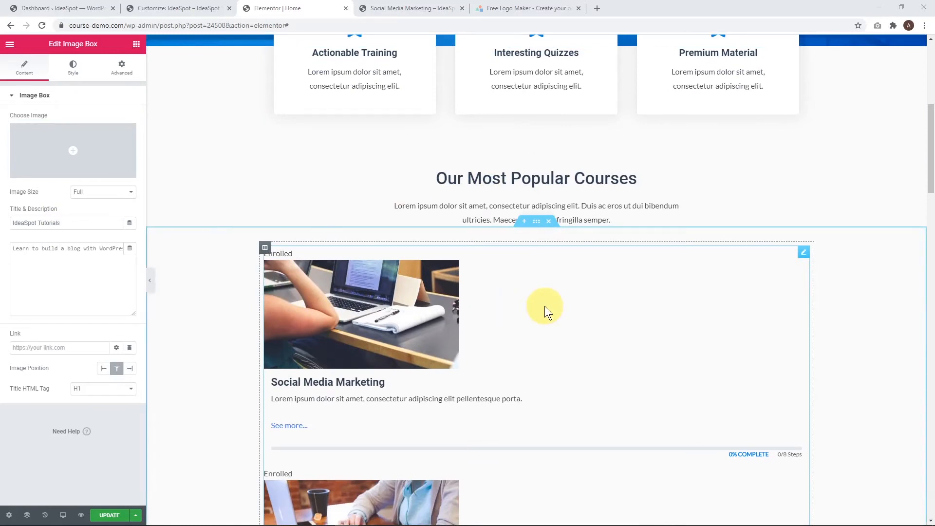
scroll(525, 311, "down", 2)
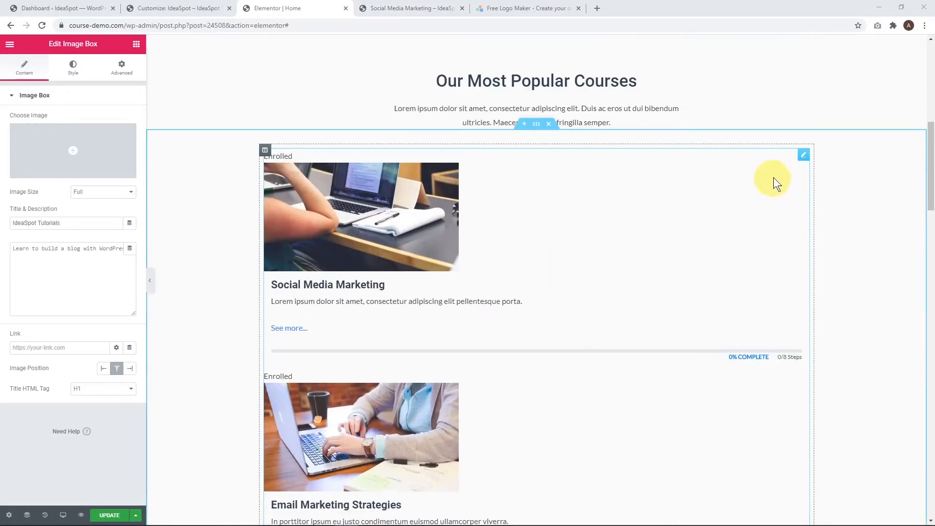
left_click(804, 155)
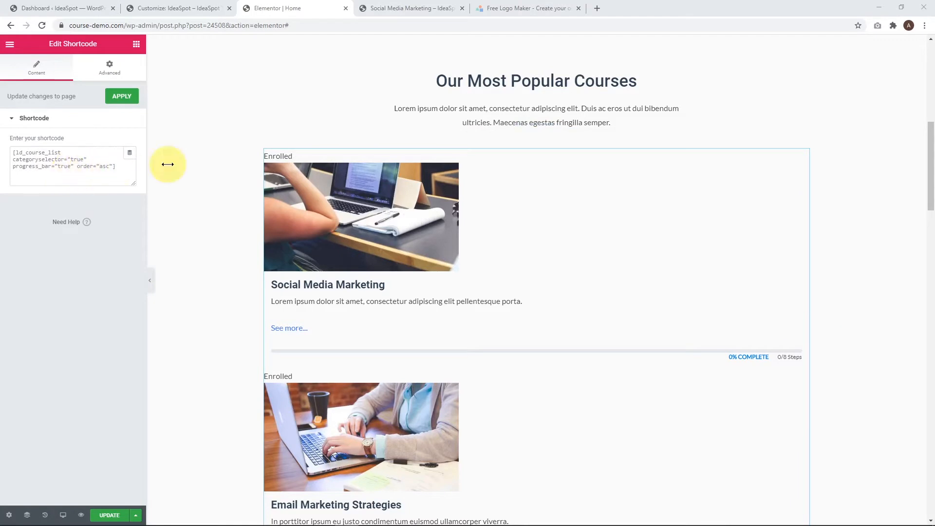
left_click(112, 166)
type("col")
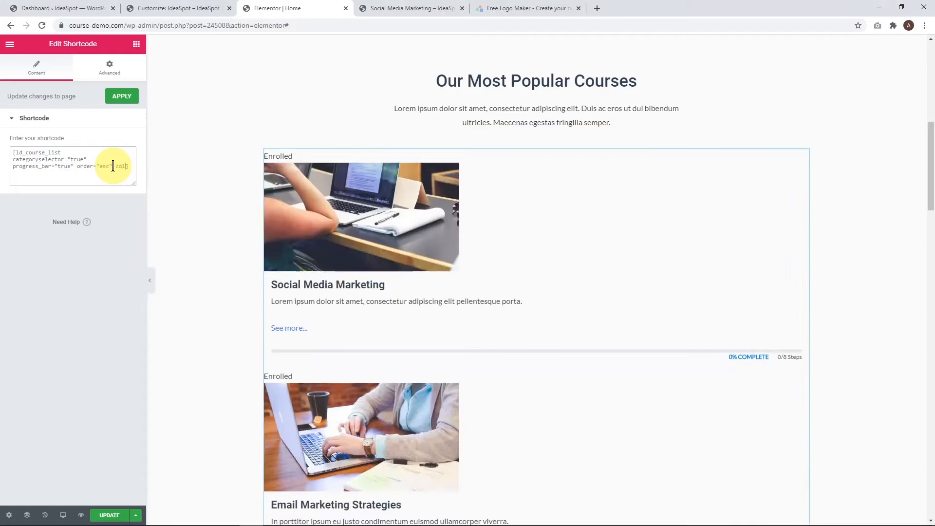
type("=\"3\"")
left_click(120, 98)
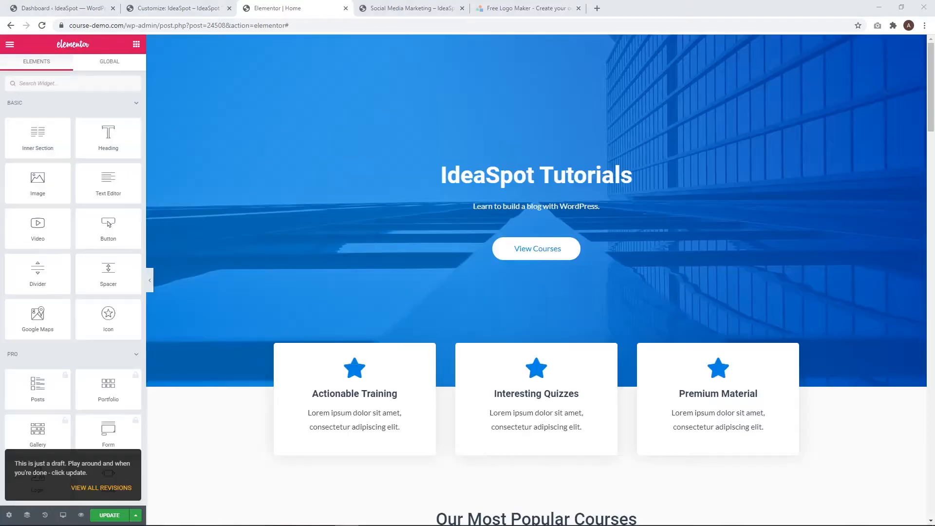
left_click(109, 515)
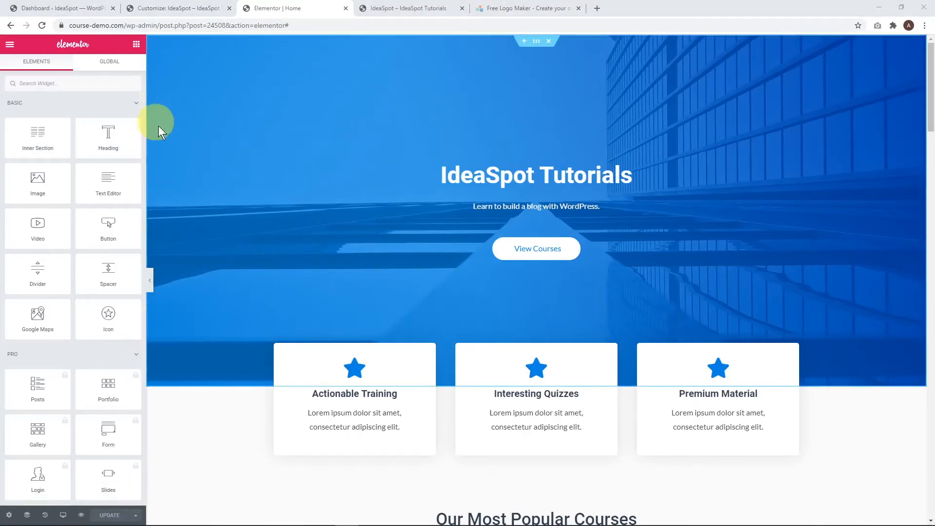
- Reload the home page in the editor and examine the popular courses list's shortcode and the published home page
left_click(42, 26)
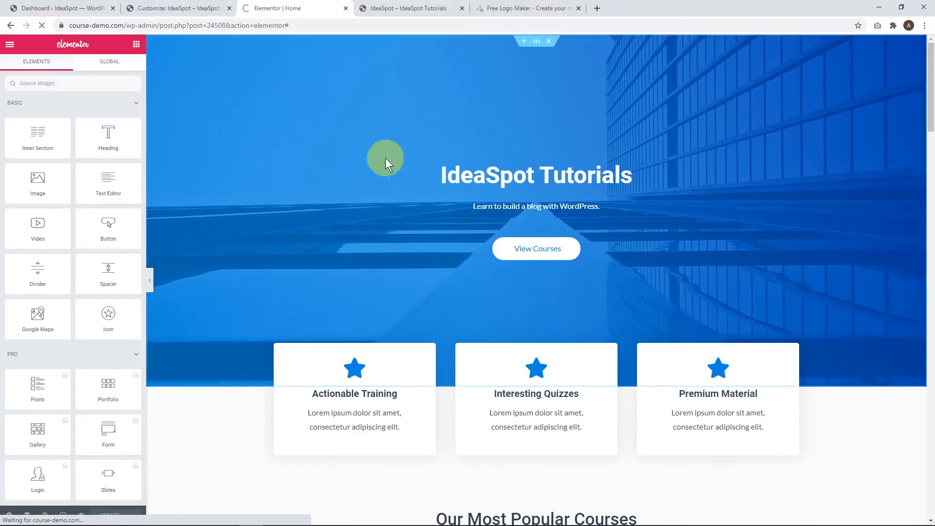
scroll(397, 246, "down", 8)
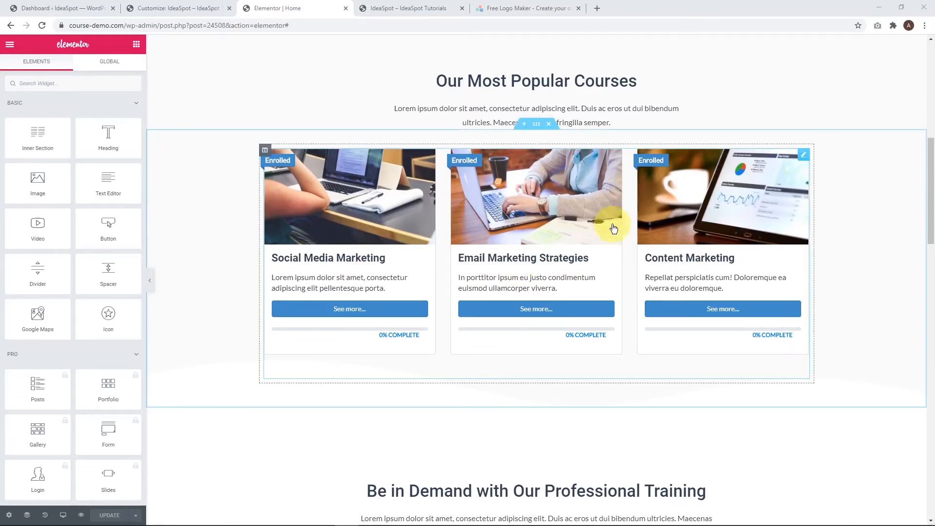
left_click(803, 157)
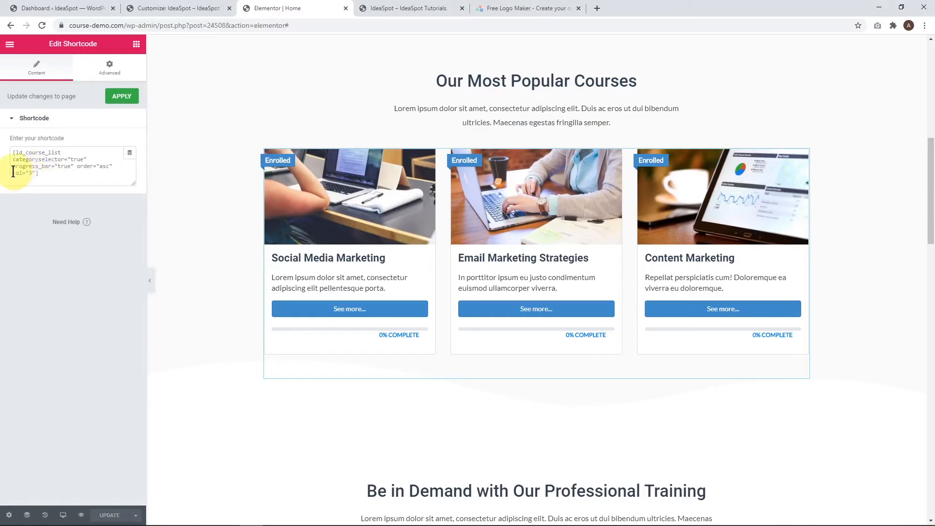
left_click_drag(34, 174, 38, 175)
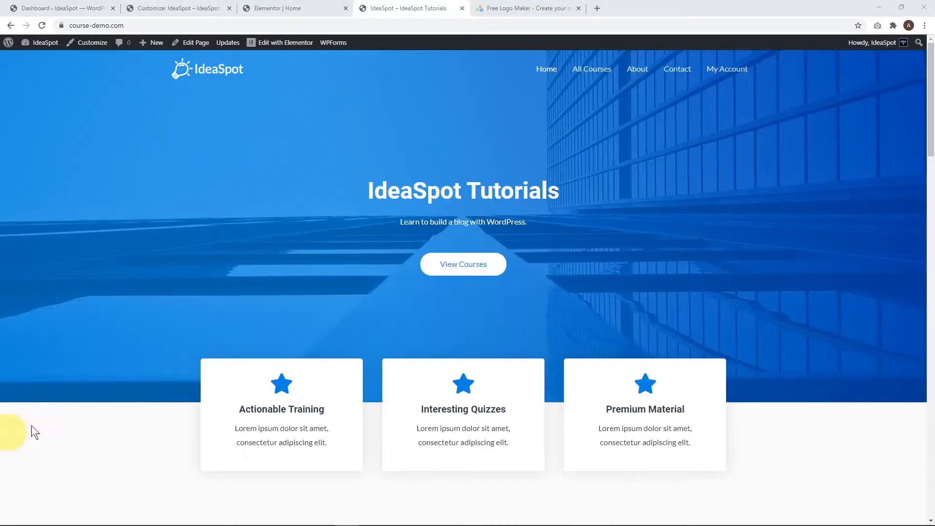
left_click_drag(932, 106, 920, 67)
- Replace the logo in the LearnDash general settings with idea-blue.png from the media library and save the settings
left_click(79, 6)
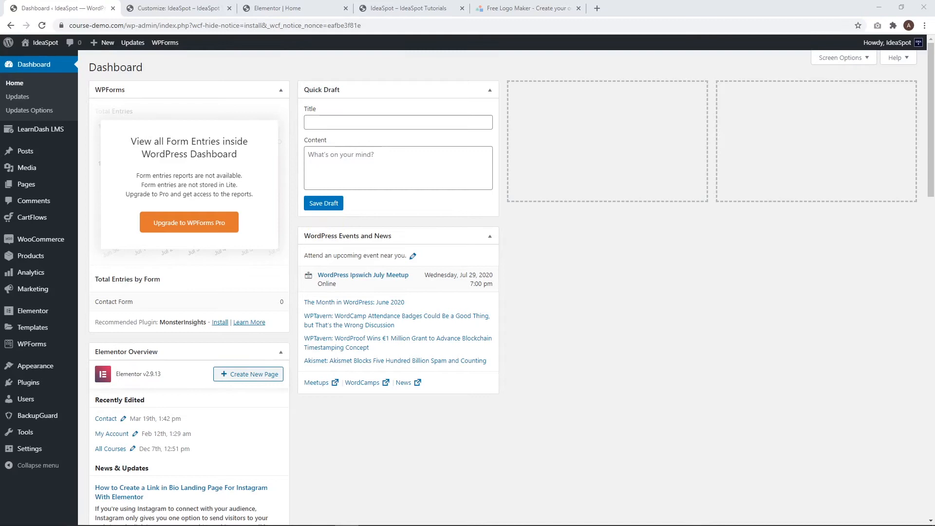
mouse_move(49, 129)
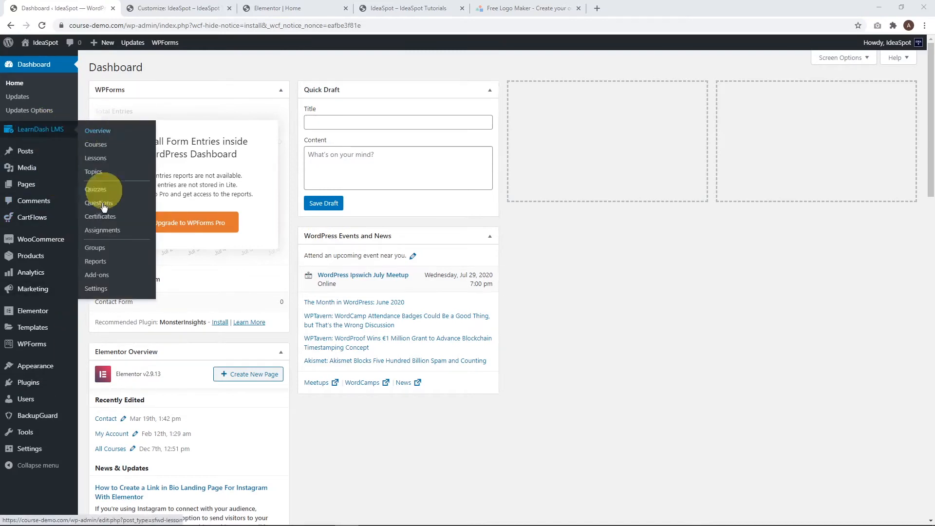
left_click(96, 292)
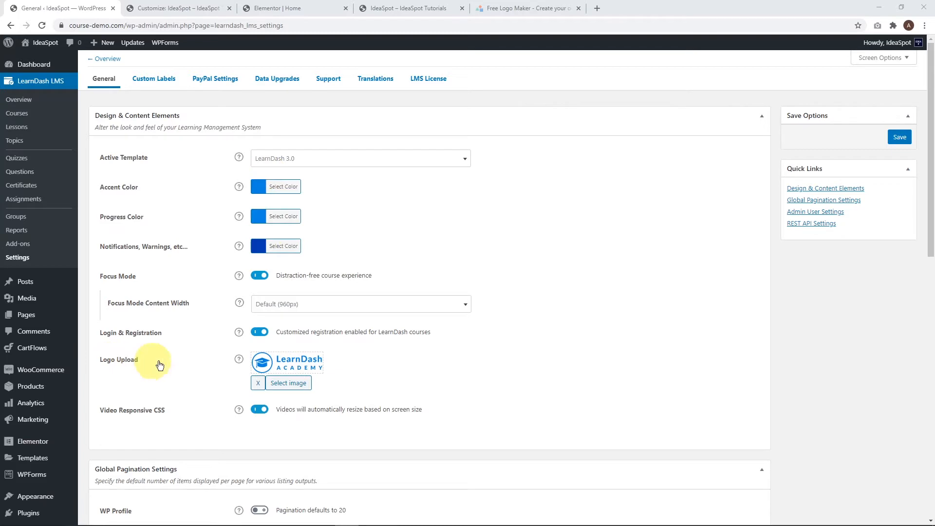
left_click(281, 384)
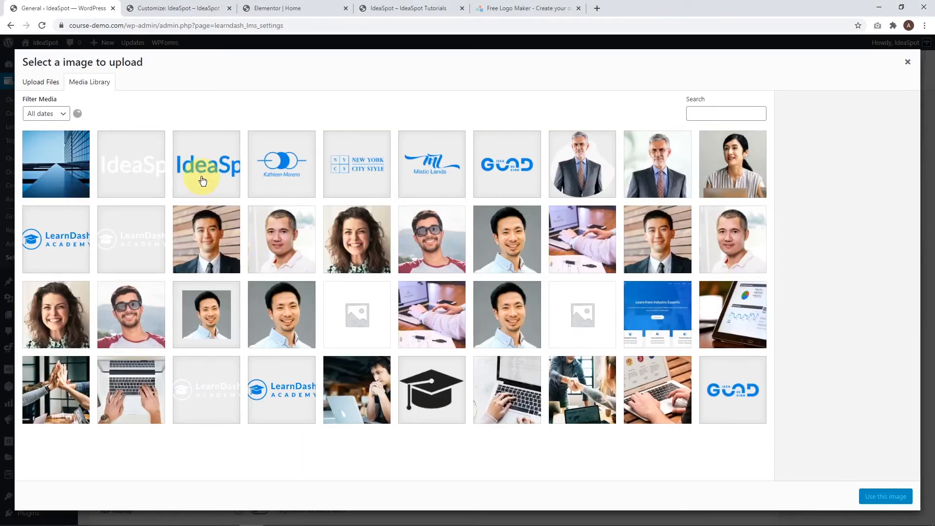
left_click(202, 179)
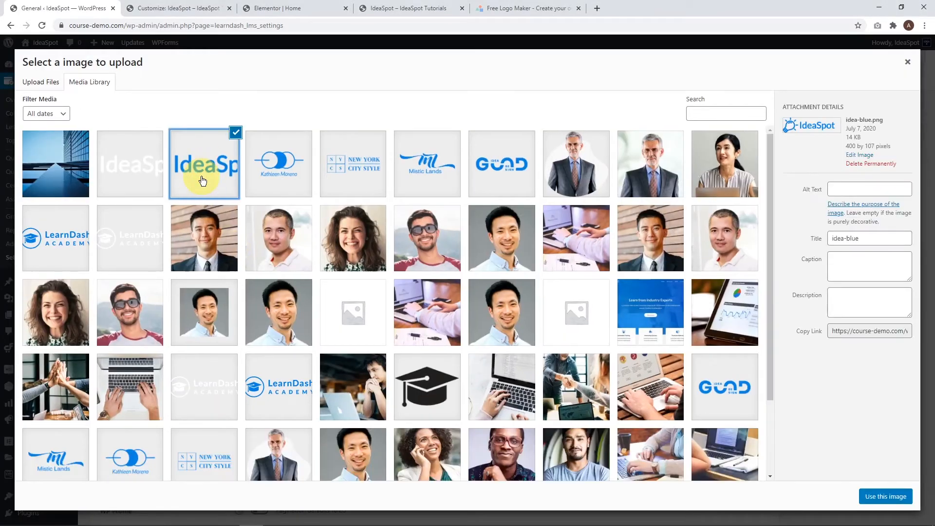
left_click(898, 495)
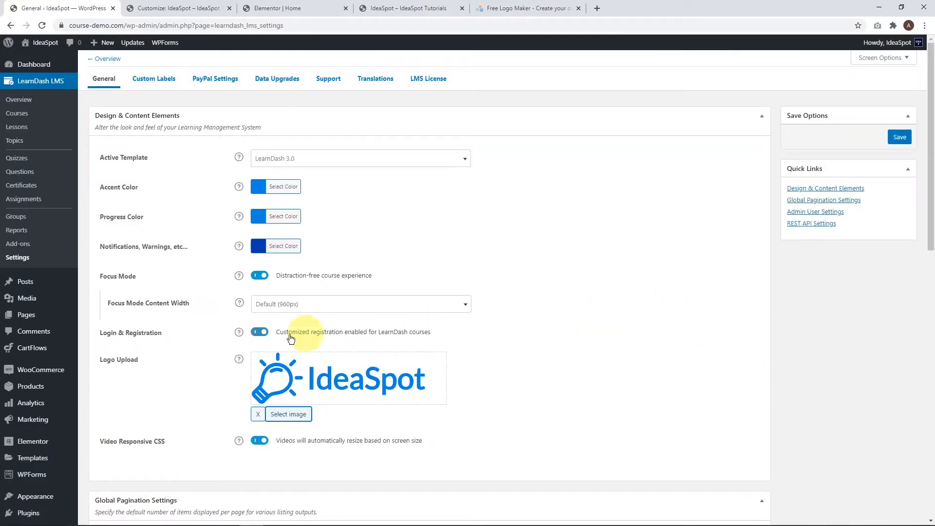
left_click(896, 139)
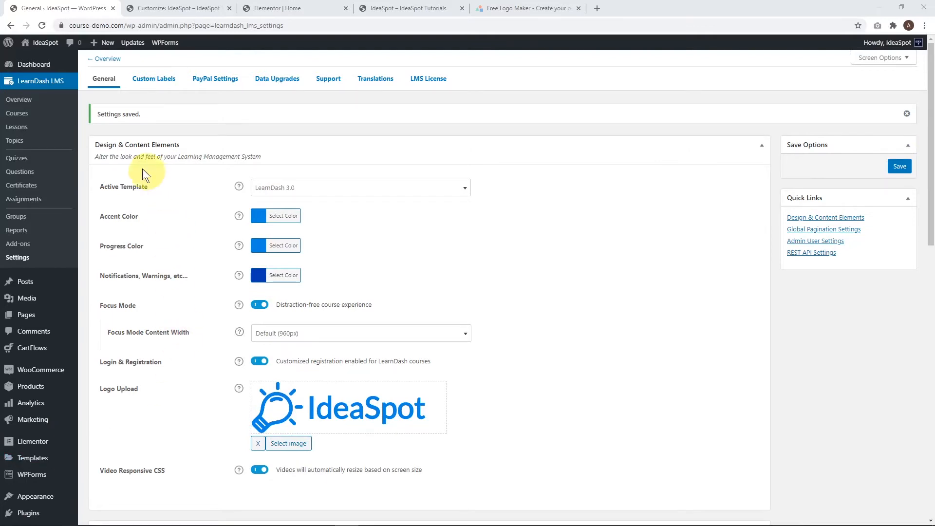
- Create a new LearnDash course titled "Introduction to Blogging", dismissing the block editor's welcome guide
left_click(17, 117)
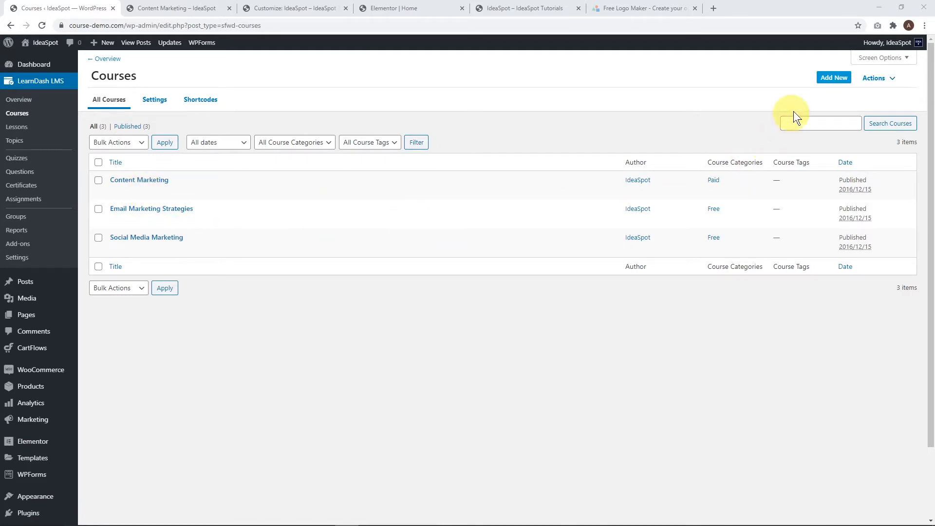
left_click(834, 78)
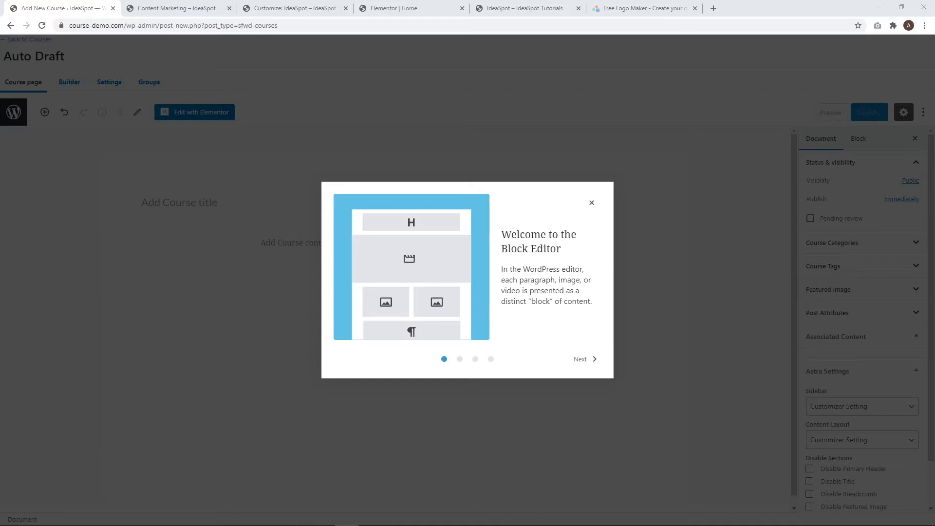
left_click(588, 201)
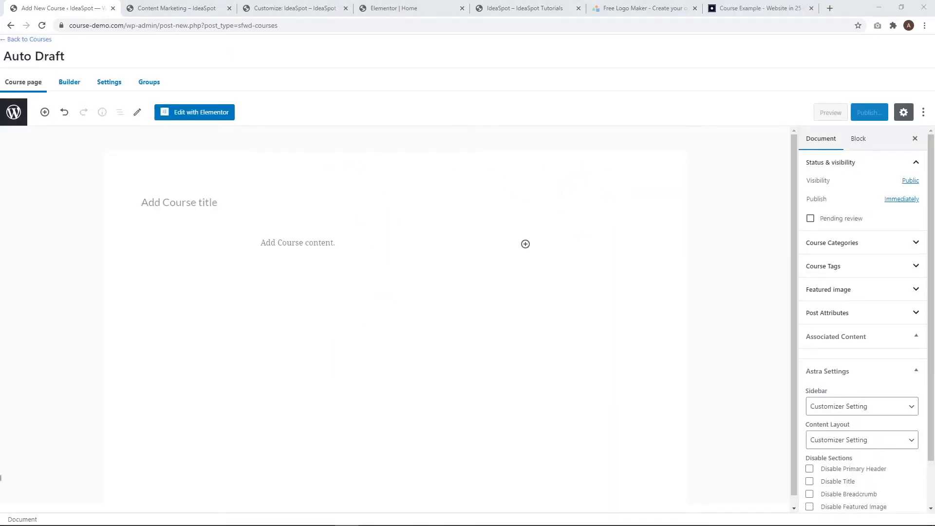
left_click(163, 198)
type("Introduction to Blogging")
- Add the three-paragraph course description, beginning "Welcome to our WordPress beginner tutorial!" and covering the Elementor page builder
left_click(301, 244)
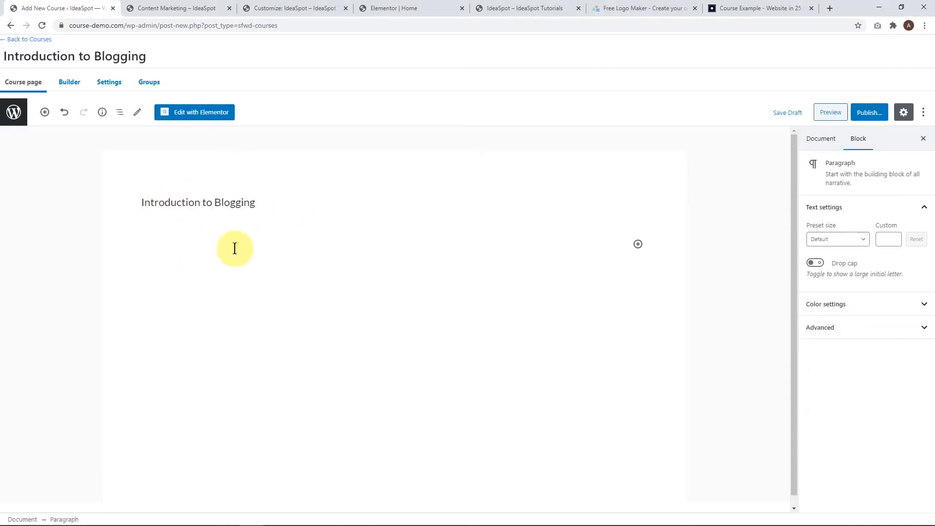
type("Welcome to our WordPress beginner tutorial! In the our tutorial video we take you from a blank WordPress install to a complete website in 25 minutes. The main problem for beginners is that the WordPress page builder is not very user friendly. The solution for this is to use the Elementor page builder. The Elementor page builder allows us to visually edit a web page. This means you can design without much technical skill. Elementor has a feature rich free version, so you can get up to speed without needing to spend any money. You’ll get all the features you need in the free version. So, there is no need to upgrade as a beginner.")
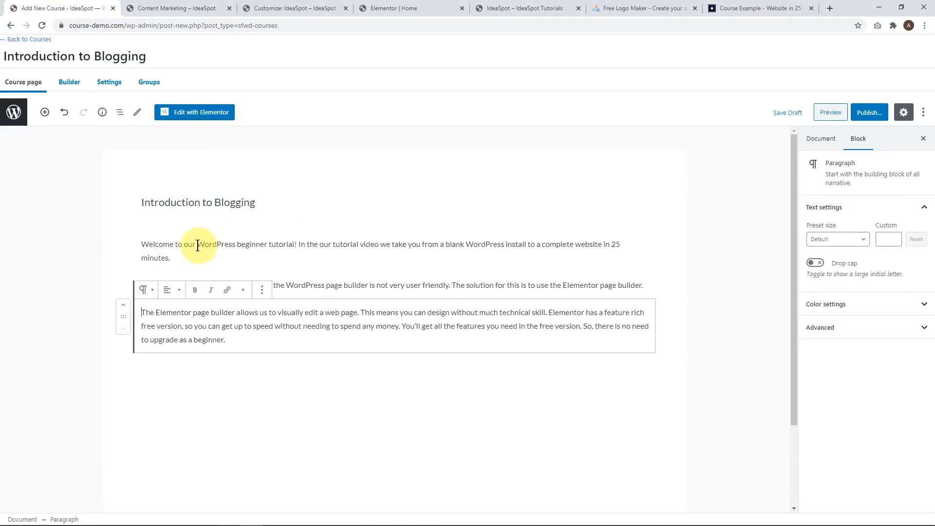
left_click(204, 244)
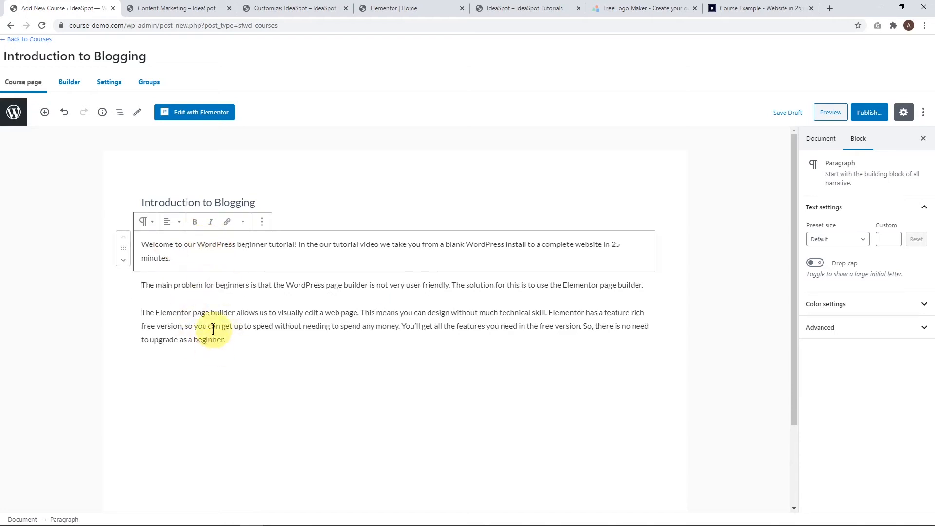
left_click(257, 343)
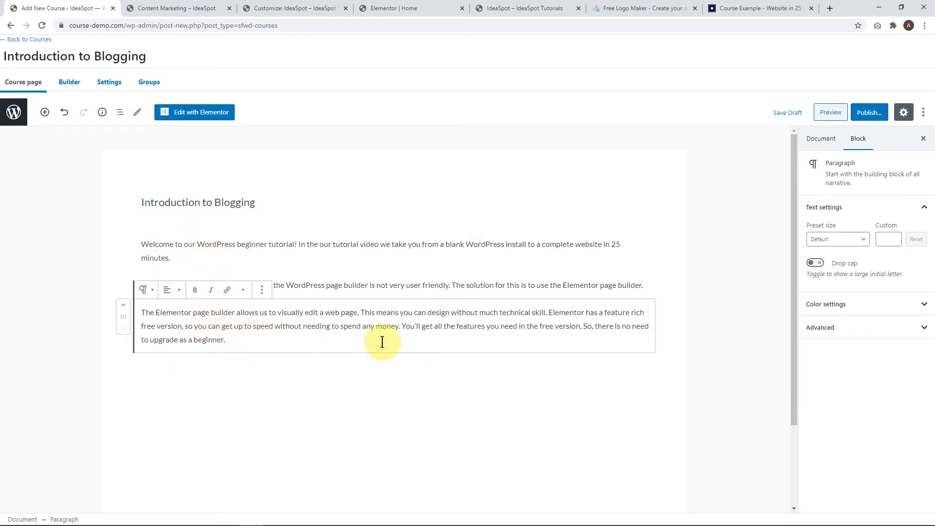
left_click(397, 365)
- Browse the blocks available below the last paragraph, search them for "youtube" and clear the search
left_click(637, 367)
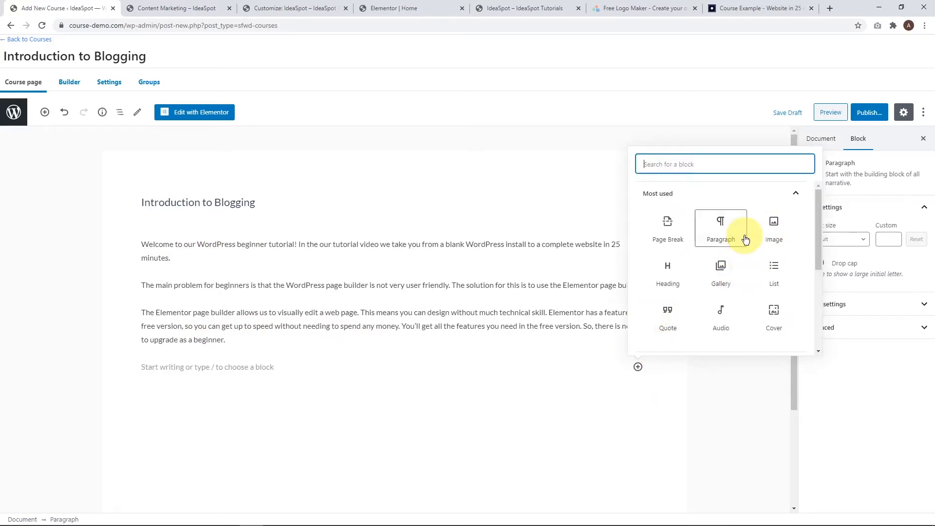
scroll(755, 241, "down", 2)
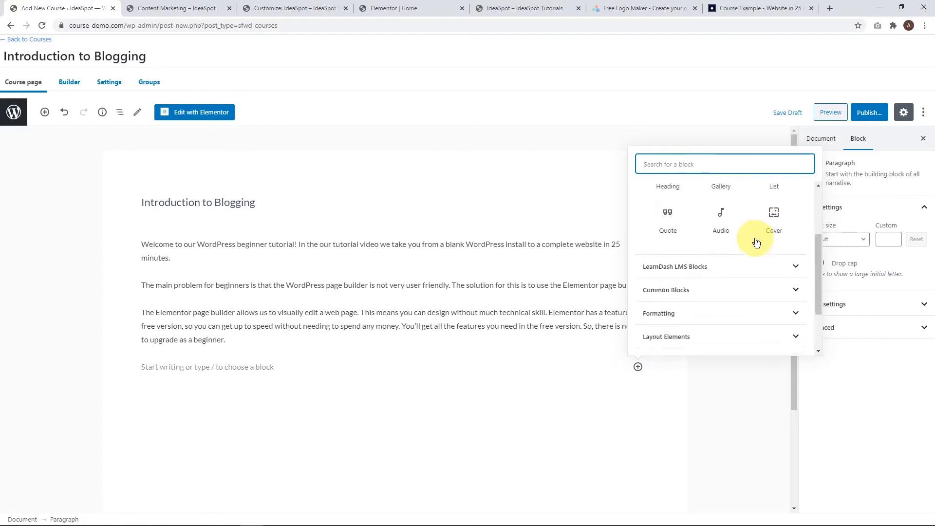
scroll(710, 196, "up", 2)
type("you")
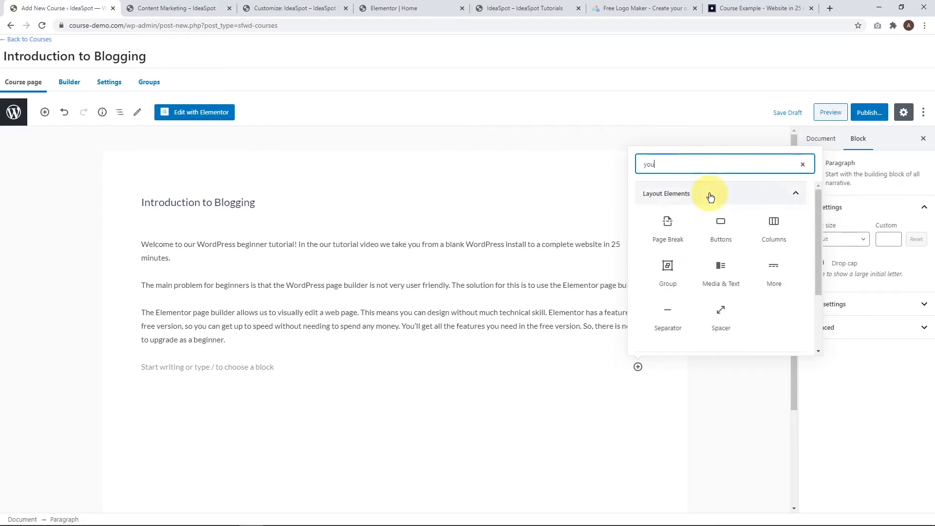
type("tube")
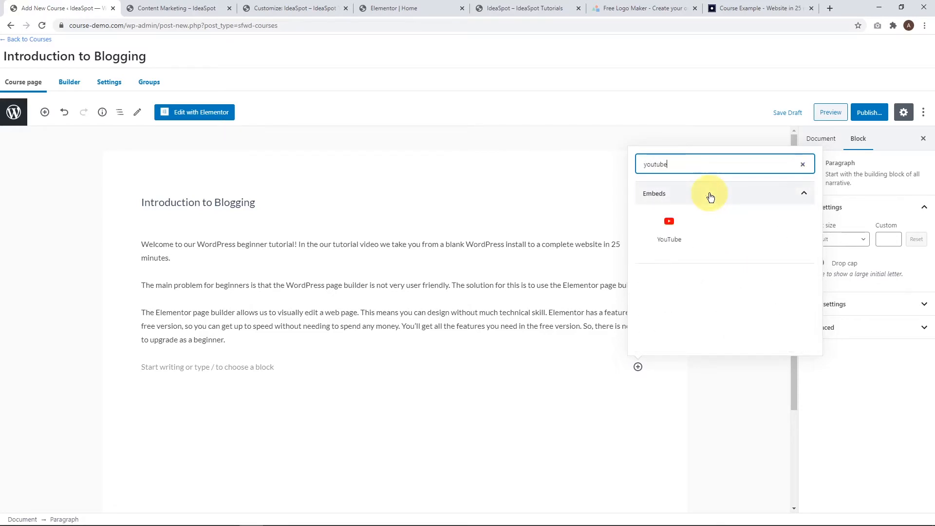
left_click_drag(687, 165, 600, 162)
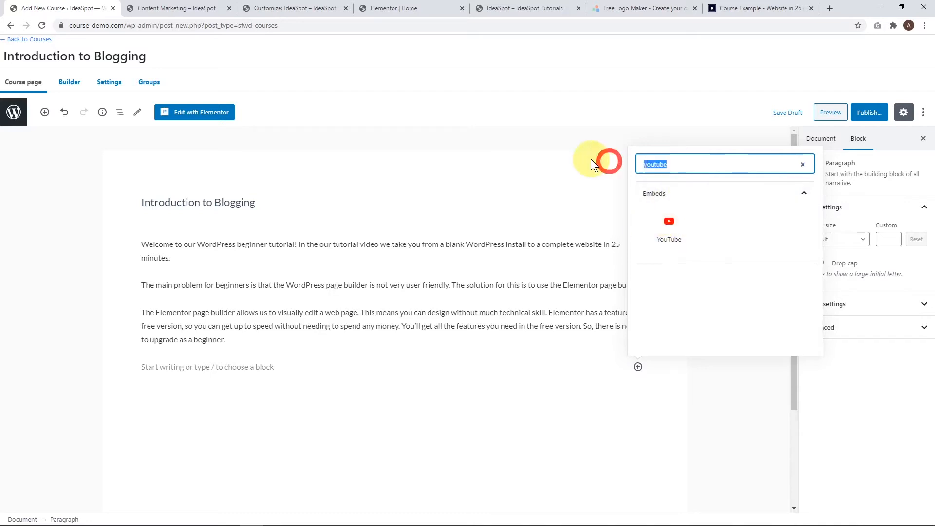
key("BackSpace")
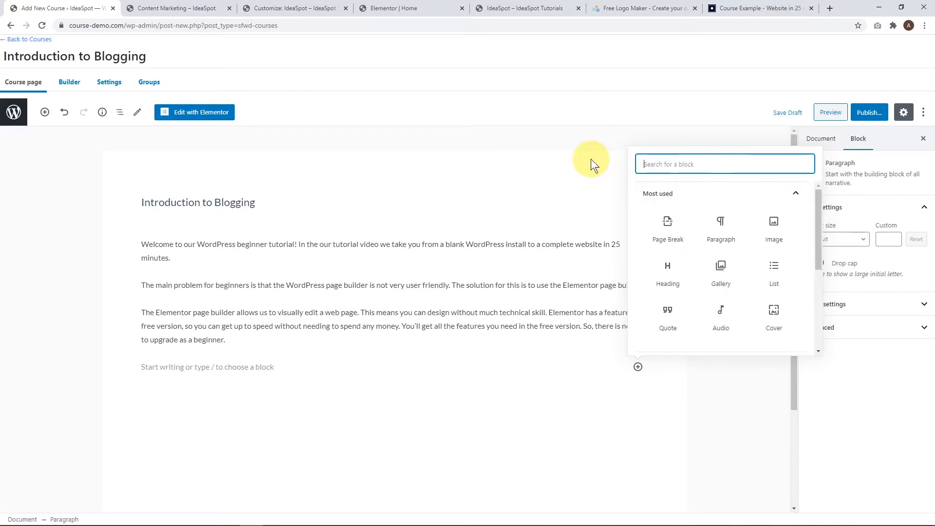
- Insert the media library photo of hands typing on a laptop below the course text and publish the course
left_click(772, 231)
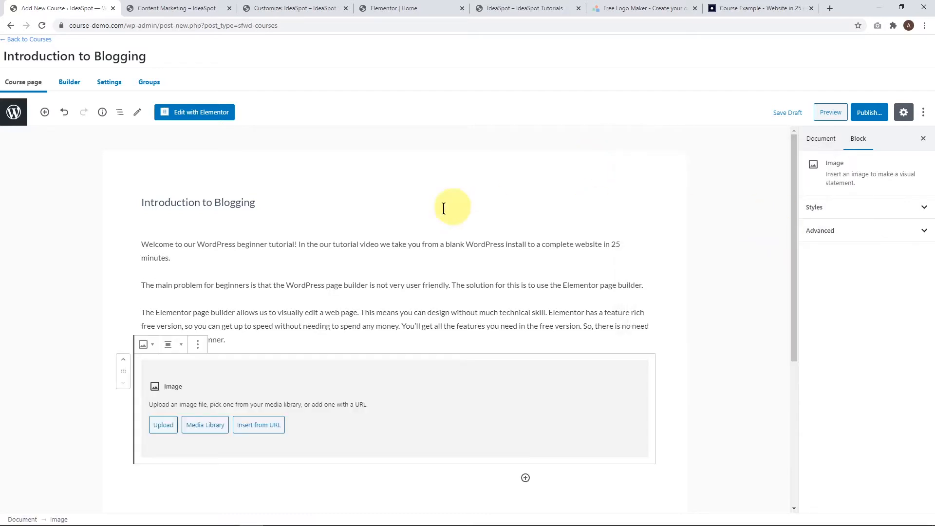
left_click(215, 428)
left_click(427, 312)
left_click(898, 496)
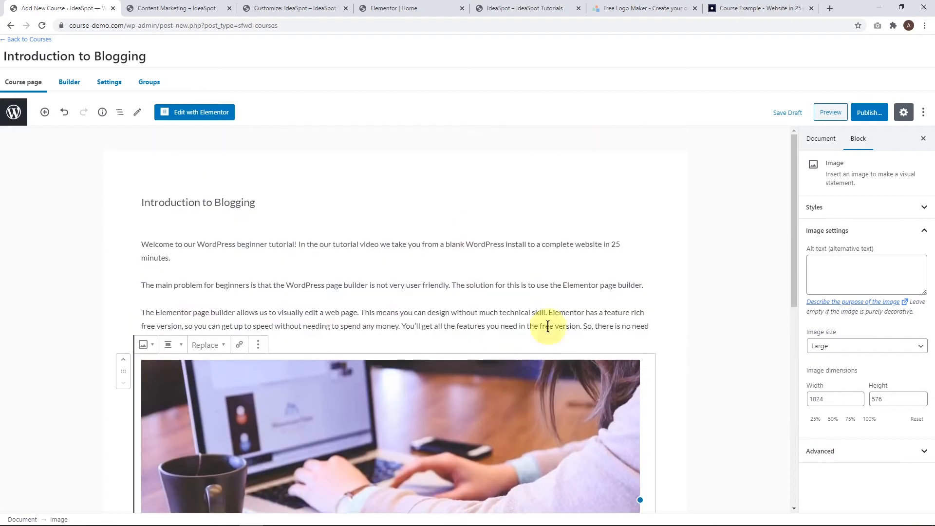
left_click(872, 113)
left_click(872, 111)
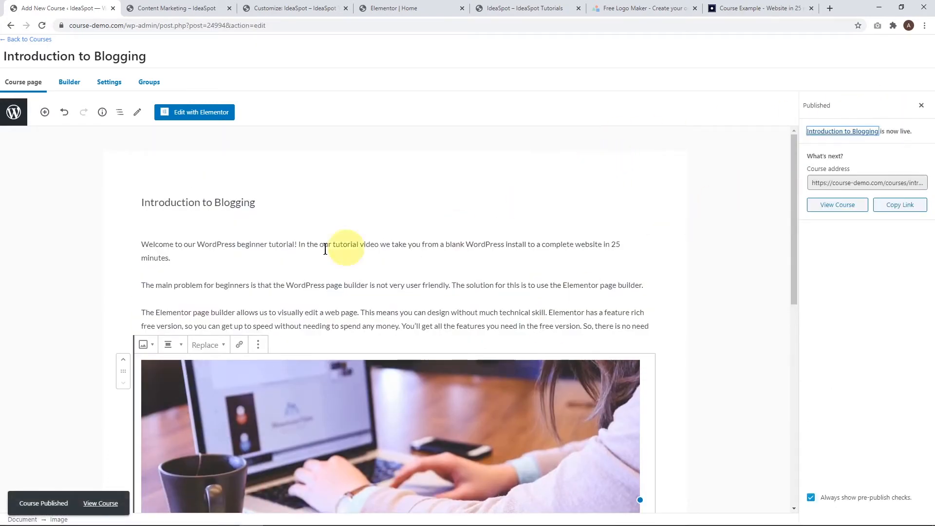
- Add a lesson titled "Lesson 1" to the Introduction to Blogging course in the course builder
left_click(66, 83)
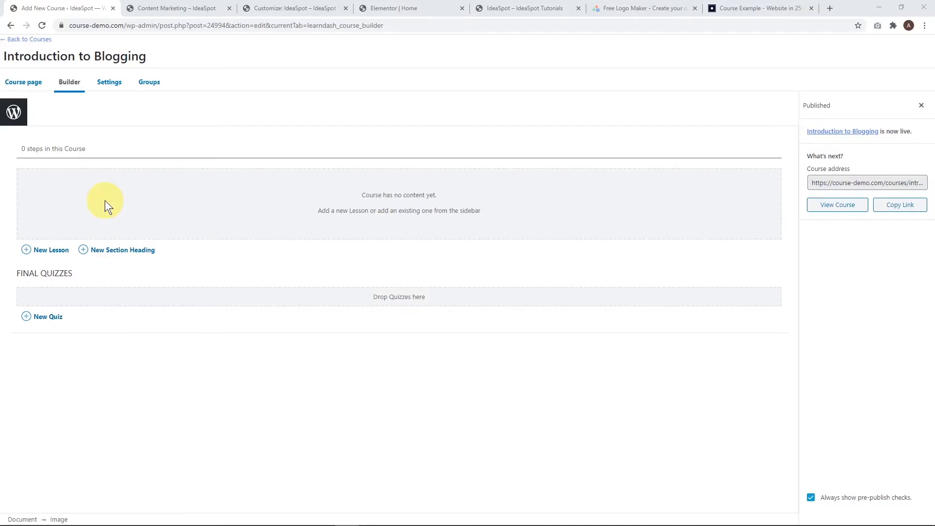
left_click(49, 252)
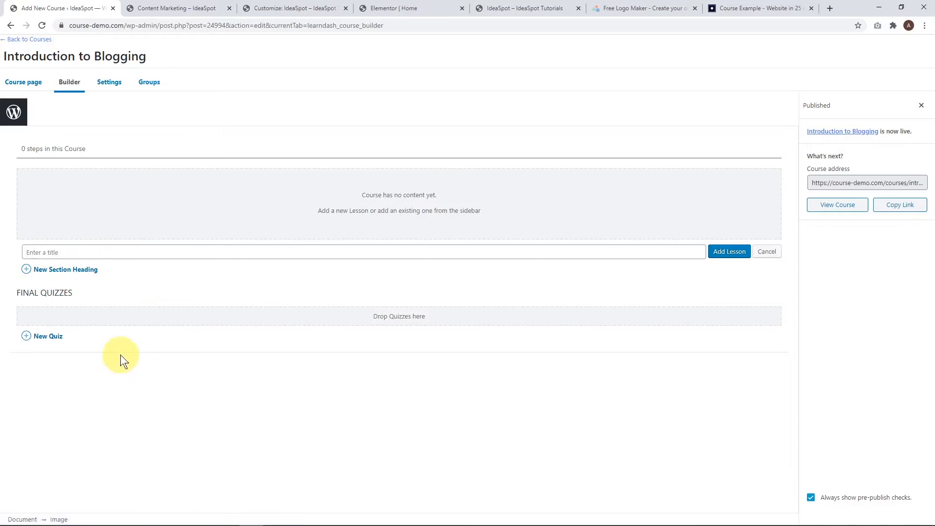
type("Lesson 1")
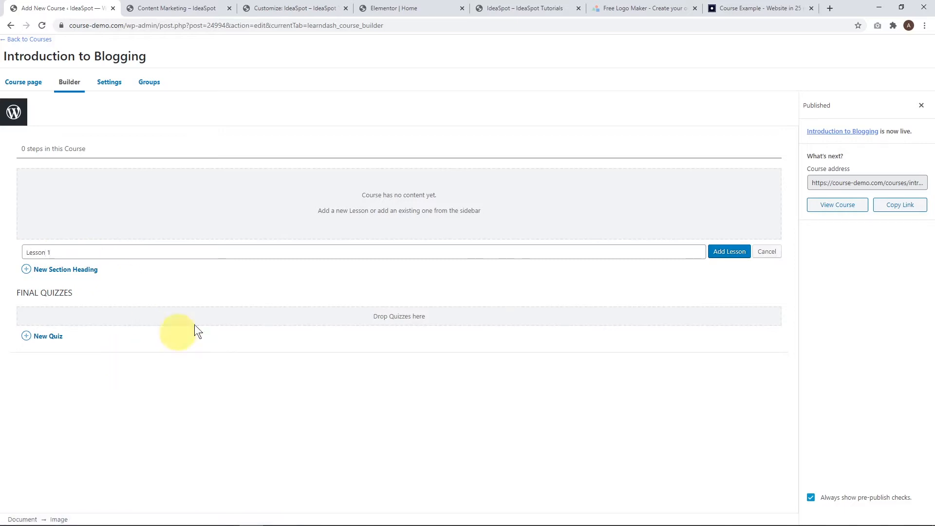
left_click(725, 251)
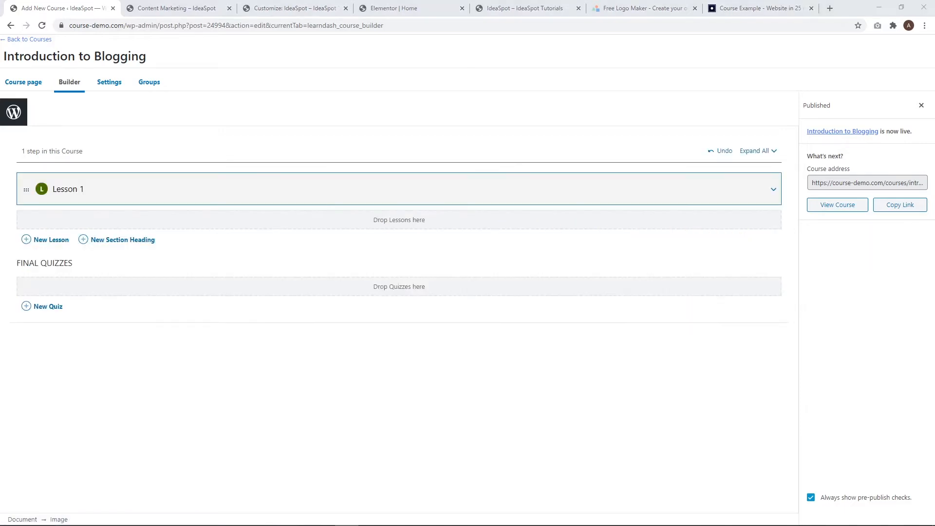
- Open Lesson 1 for editing in a new tab, add the paragraph about starting with an Astra starter site and update the lesson
right_click(725, 191)
left_click(760, 251)
left_click(144, 7)
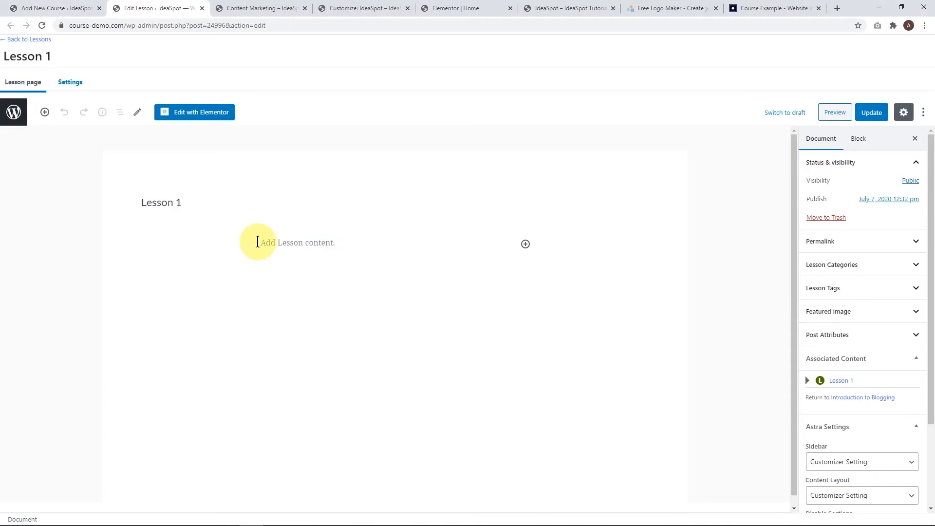
left_click(174, 243)
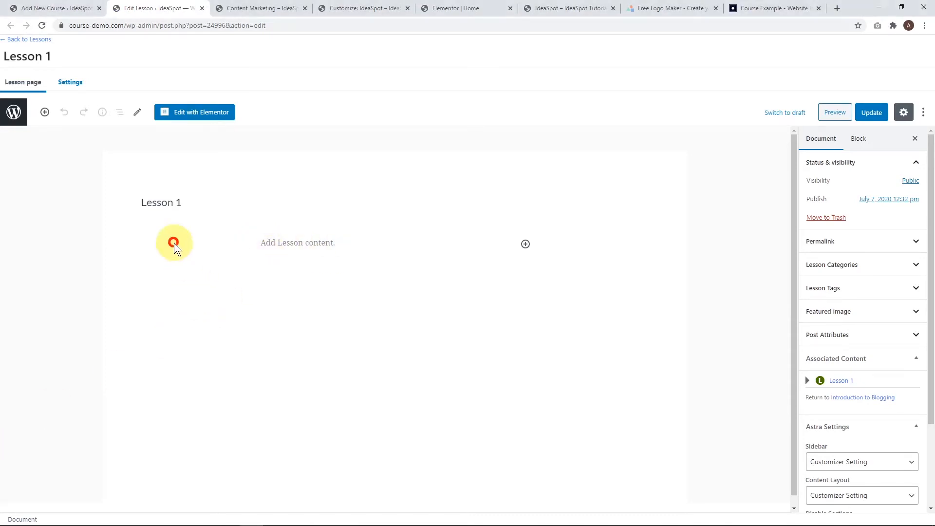
left_click(299, 242)
type("The quickest way to start is to start with something already built! So, we start with an Astra starter site. Astra is a beautiful, fast, lightweight theme. Also, it’s free! The free version is very feature rich and will give a beginner all they need to make a great site.")
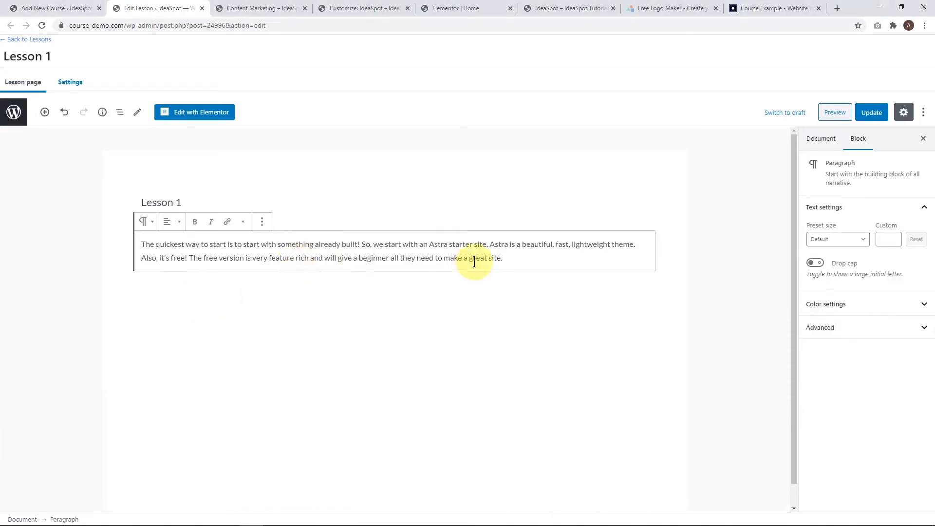
left_click(877, 112)
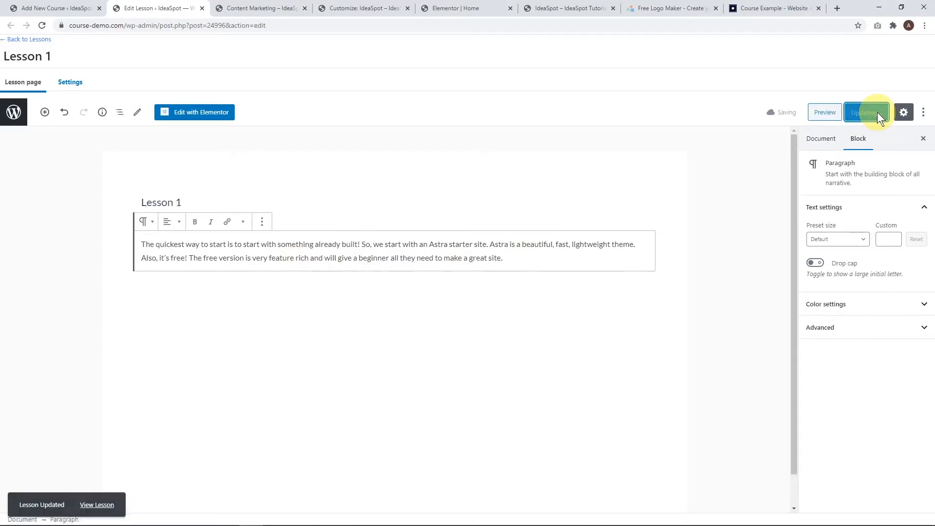
- Add a topic titled "The Astra Theme" under Lesson 1 in the Introduction to Blogging course builder
left_click(68, 8)
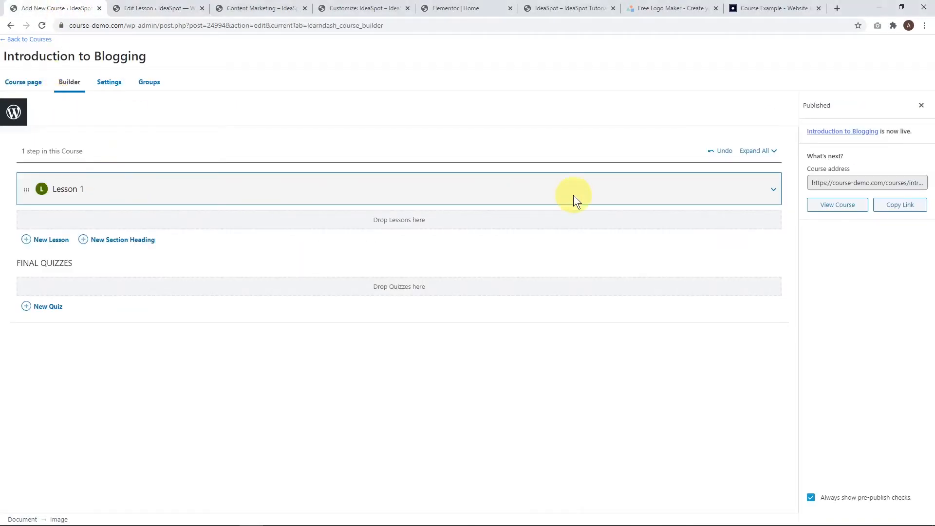
left_click(774, 192)
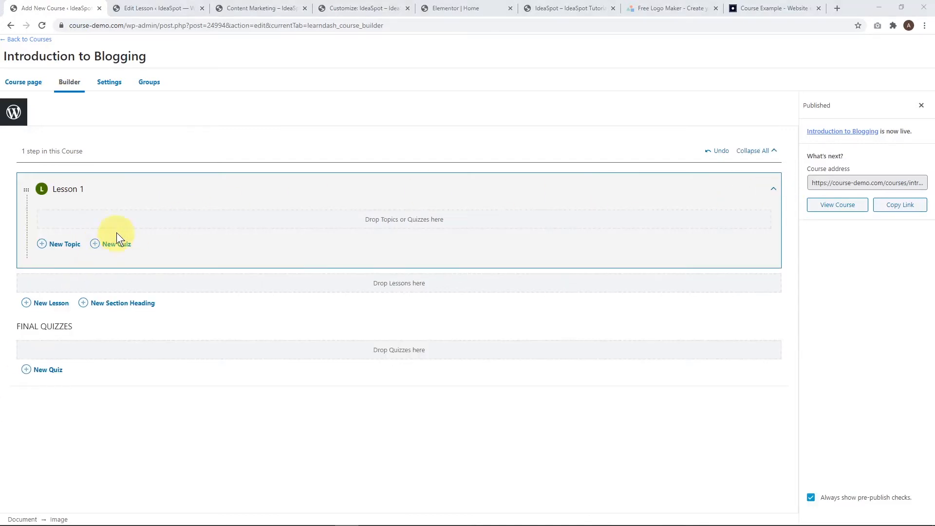
left_click(42, 246)
left_click(66, 242)
type("The Astra Theme")
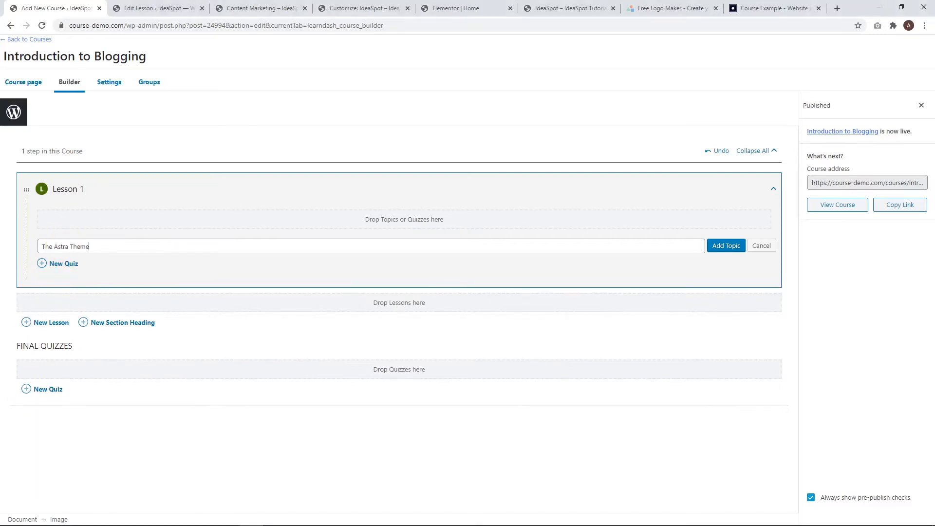
left_click(725, 246)
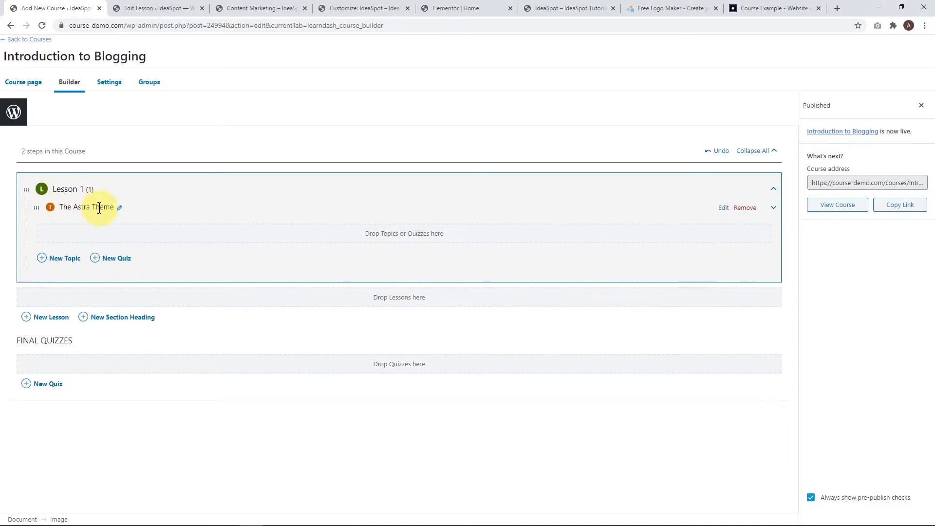
- Add a second topic titled "Customizing Your Site" under Lesson 1 and update the course
left_click(60, 263)
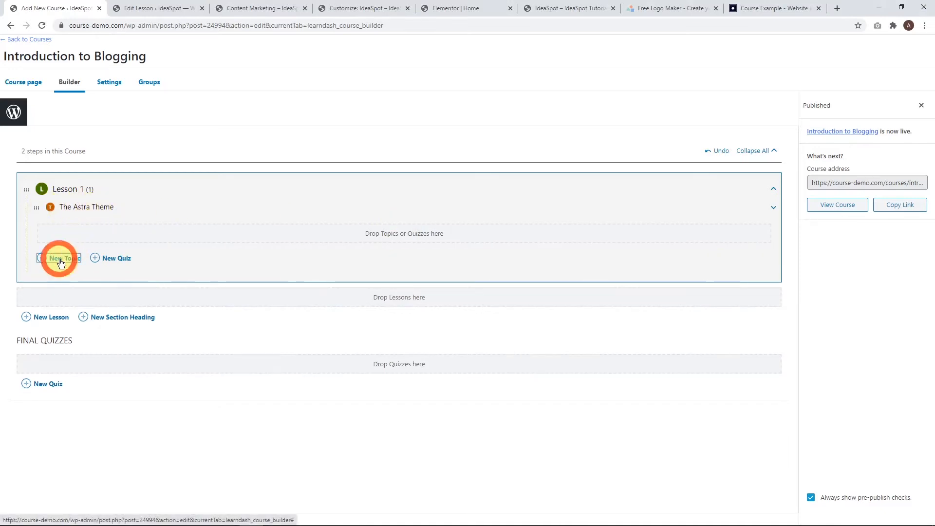
left_click(104, 259)
type("Customizing Your Site")
left_click(726, 260)
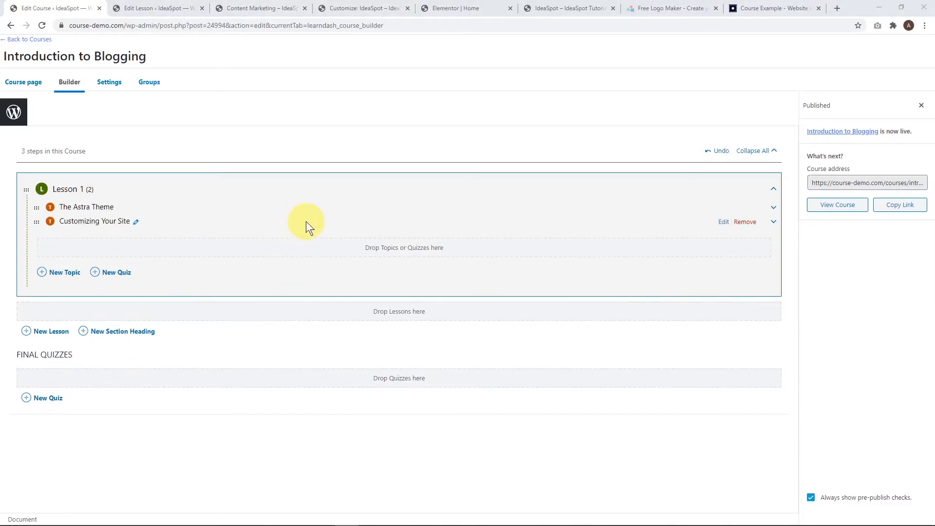
left_click(921, 107)
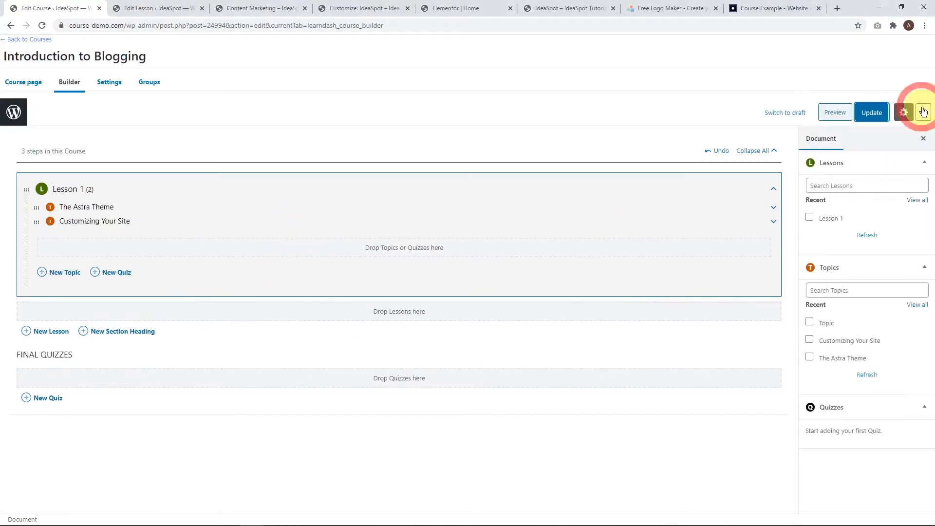
left_click(875, 112)
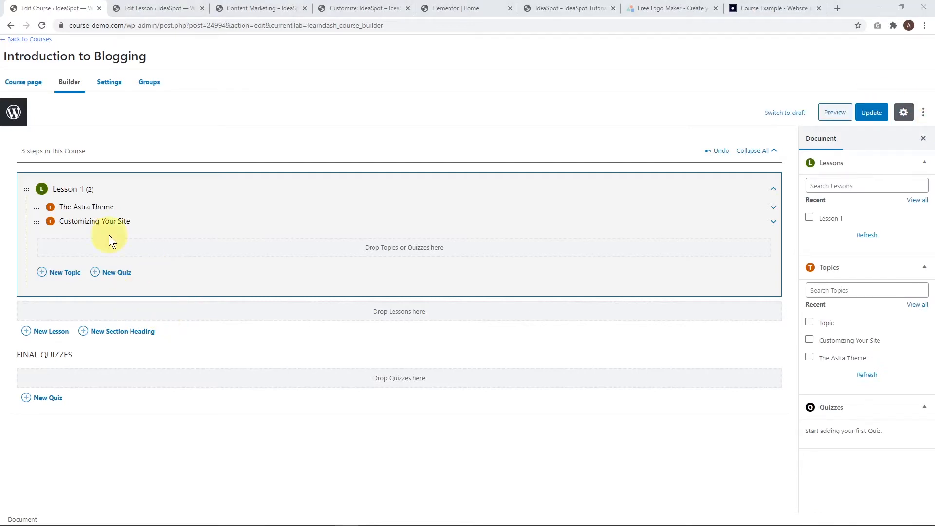
- Open The Astra Theme topic for editing, paste the two paragraphs about Astra starter sites as its content and update the topic
left_click(724, 208)
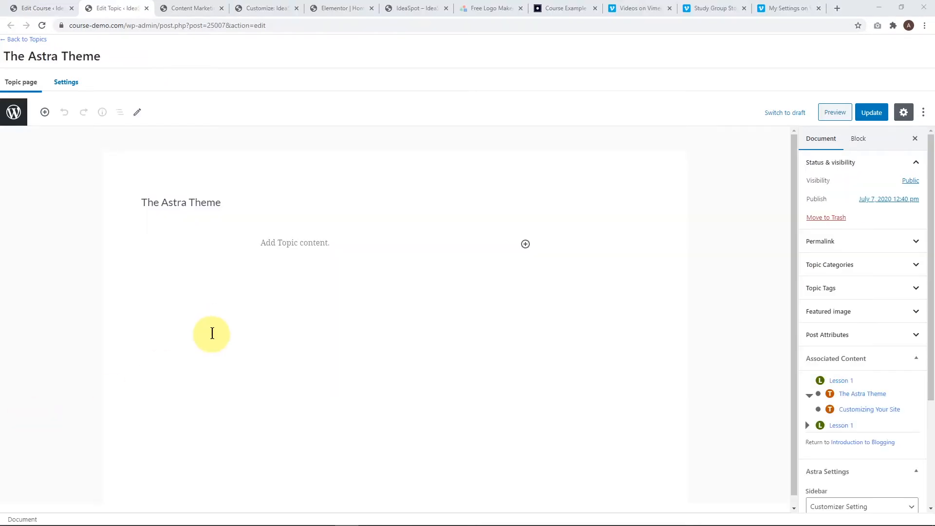
left_click(248, 240)
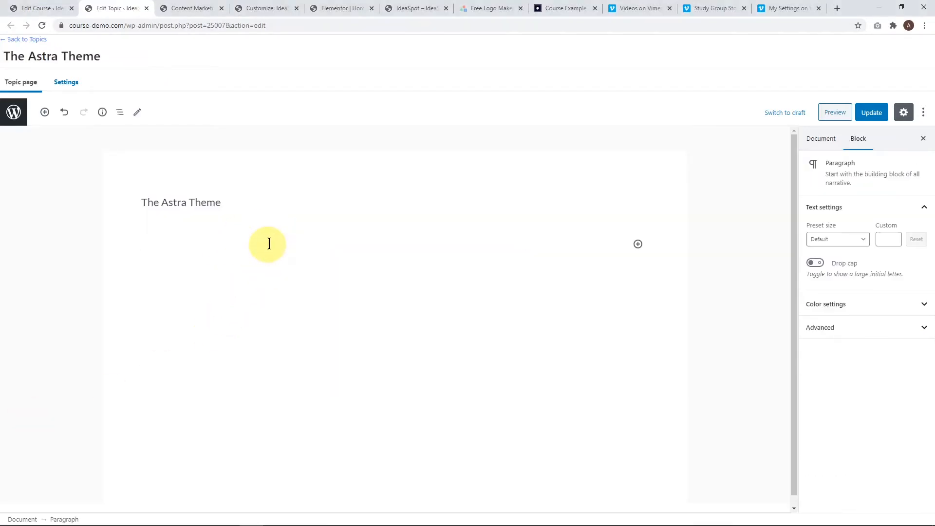
key("ctrl+v")
left_click(871, 113)
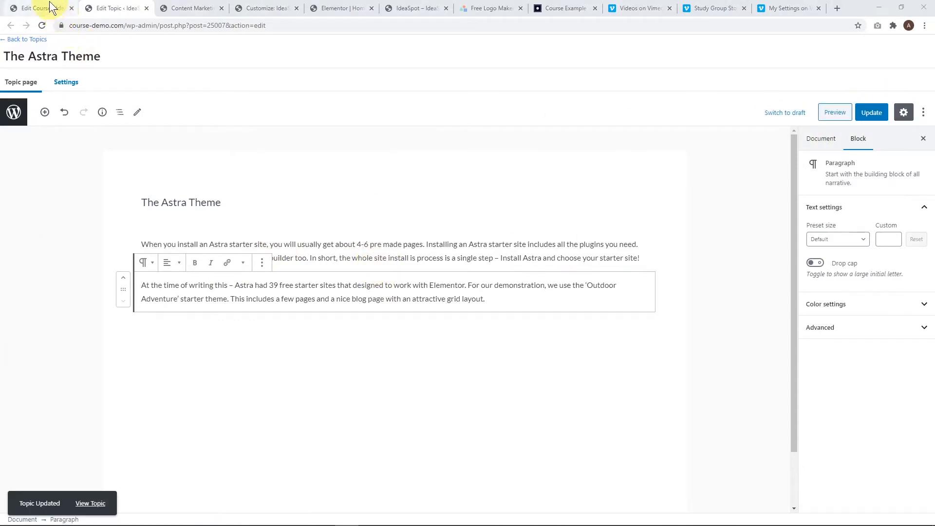
- Open the Customizing Your Site topic from the course builder in a new tab and paste the paragraphs about changing images and text
left_click(44, 7)
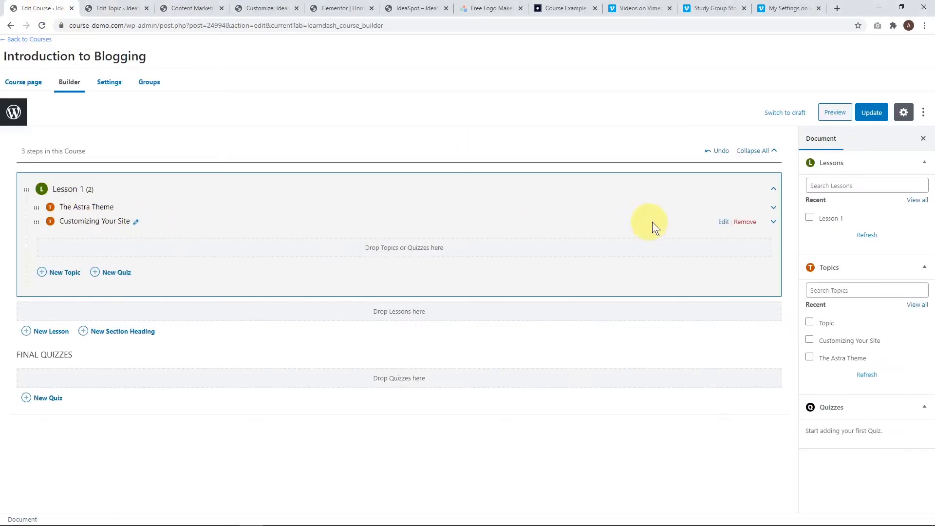
right_click(723, 222)
left_click(738, 229)
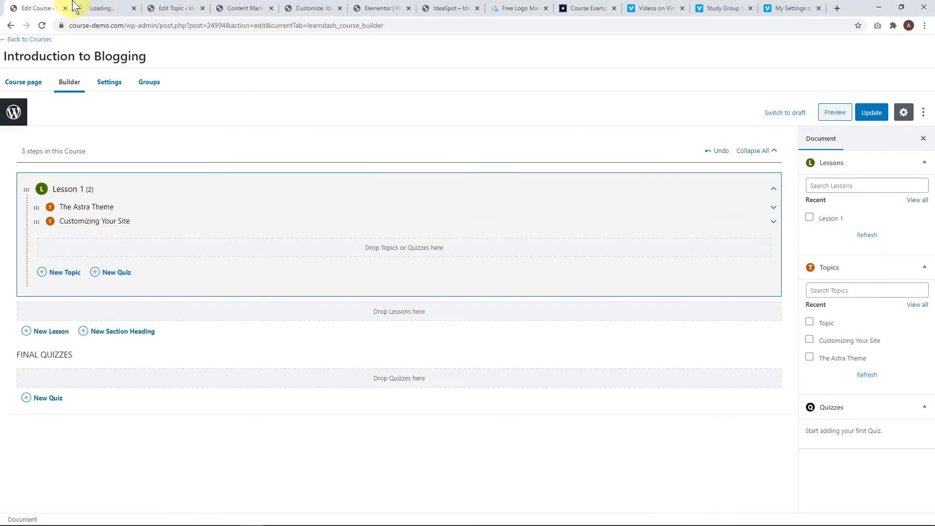
left_click(104, 8)
left_click(235, 244)
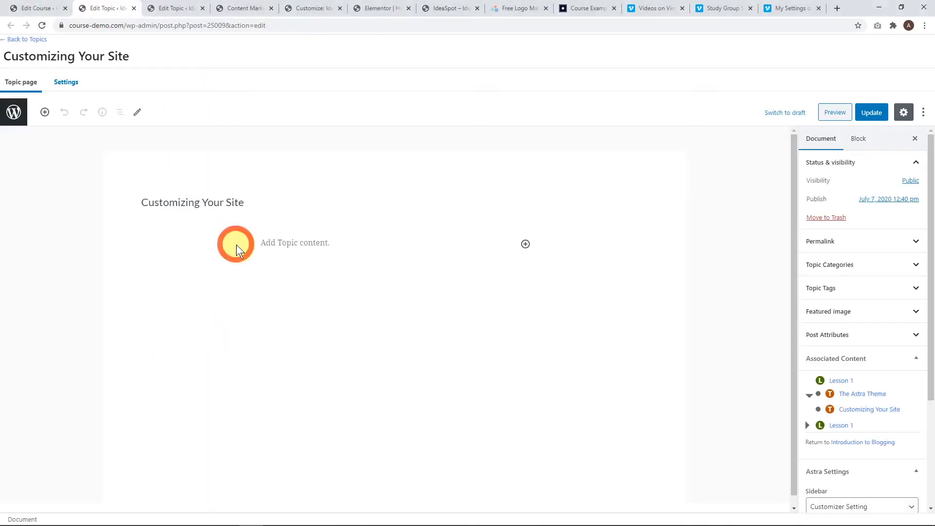
key("ctrl+v")
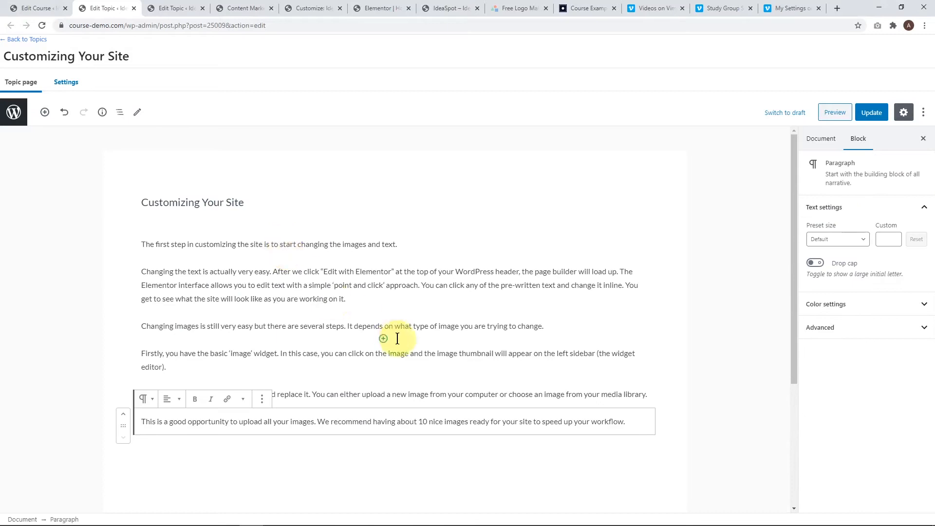
- Insert a Vimeo block below the last paragraph of the Customizing Your Site topic
scroll(626, 298, "down", 3)
left_click(631, 275)
key("Return")
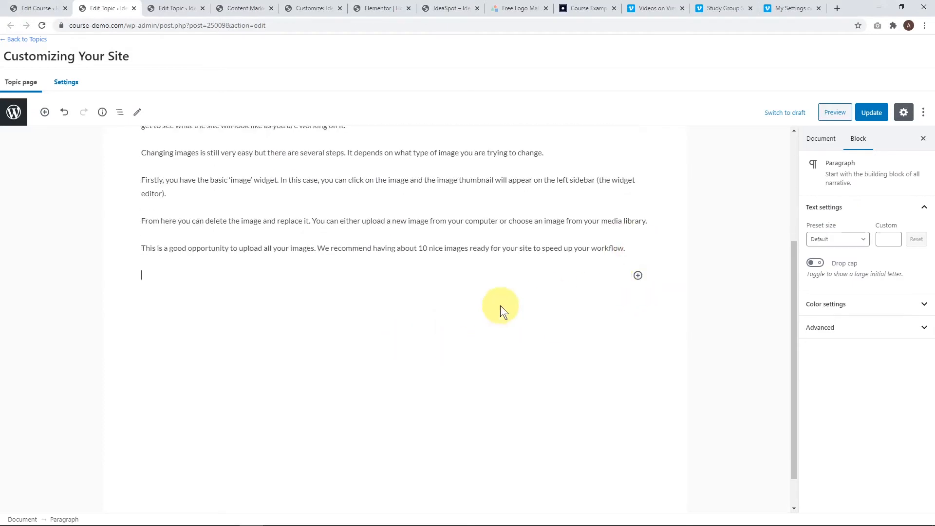
left_click(638, 275)
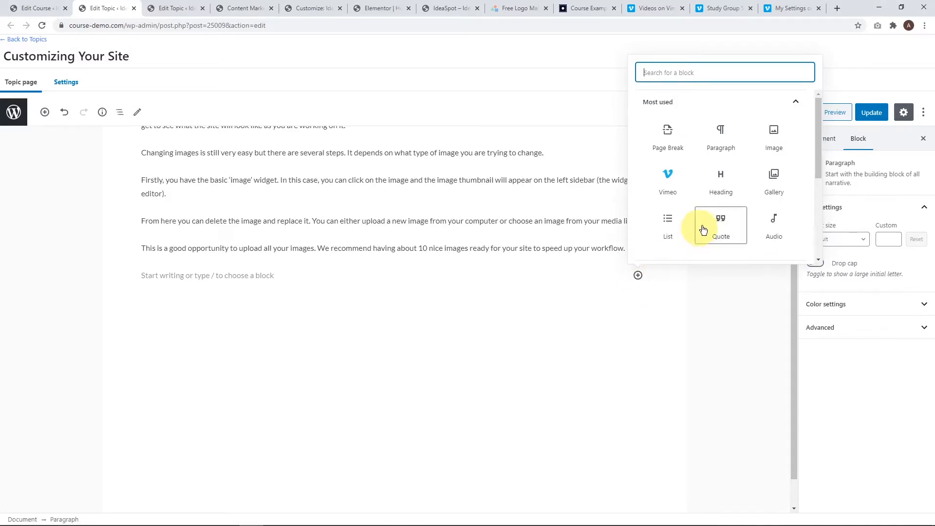
scroll(763, 187, "down", 3)
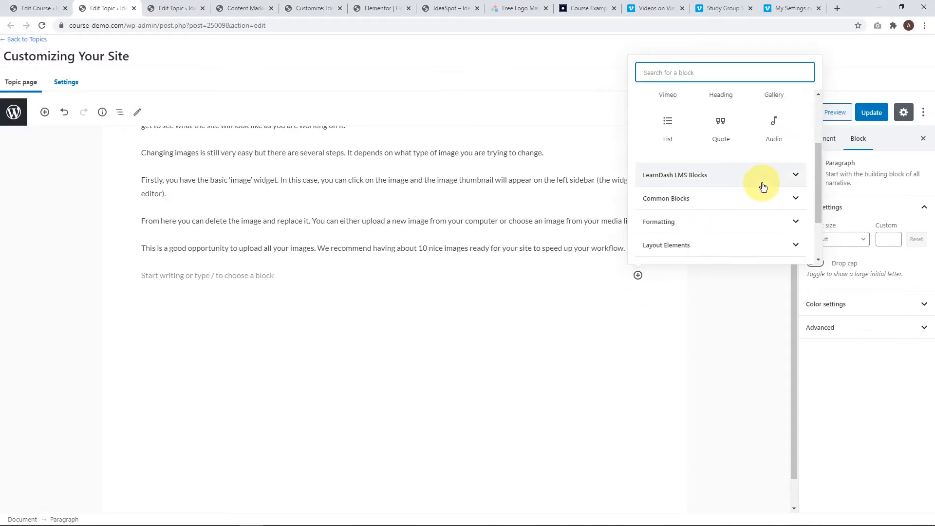
scroll(760, 185, "up", 3)
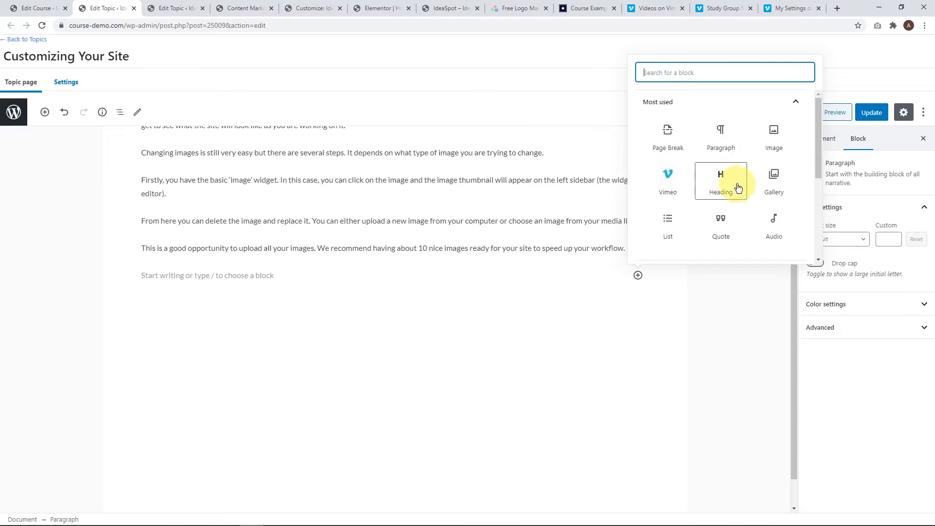
left_click(673, 189)
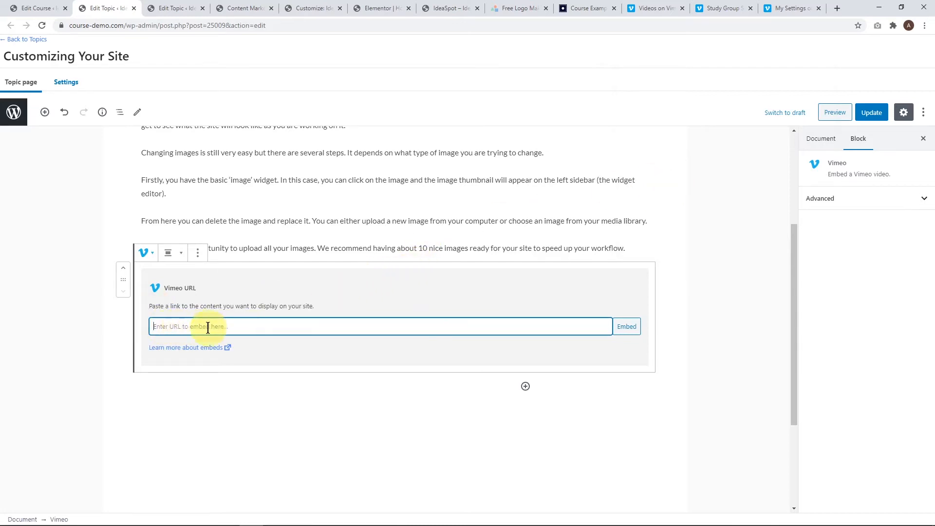
left_click(719, 7)
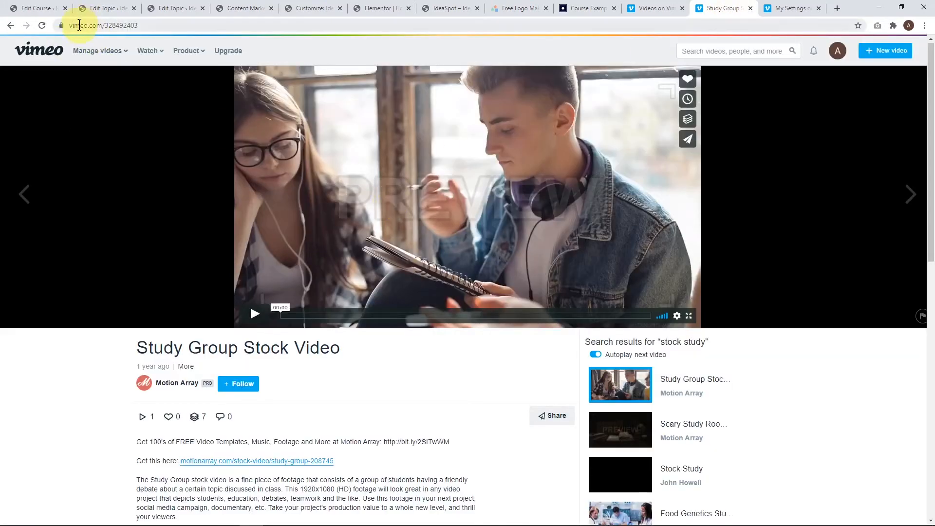
left_click(689, 140)
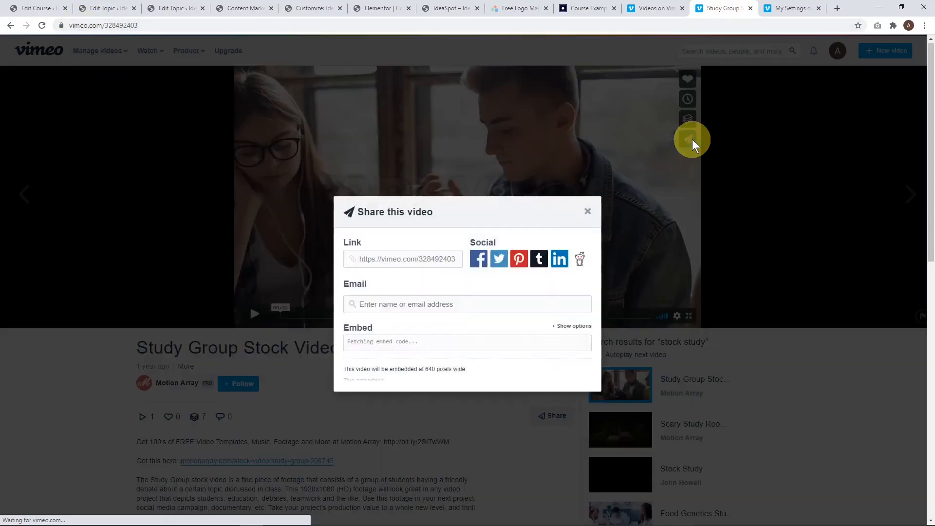
left_click(390, 259)
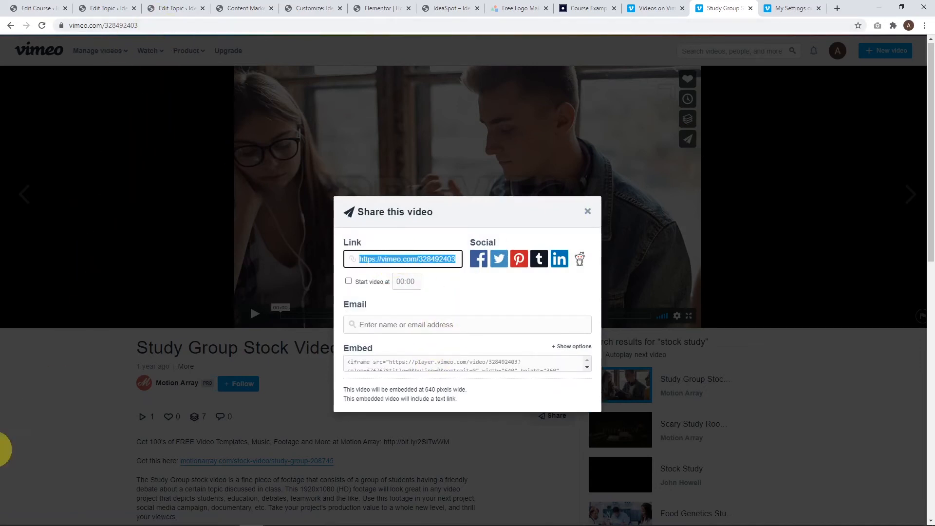
key("ctrl+c")
key("ctrl+2")
left_click(178, 327)
key("ctrl+v")
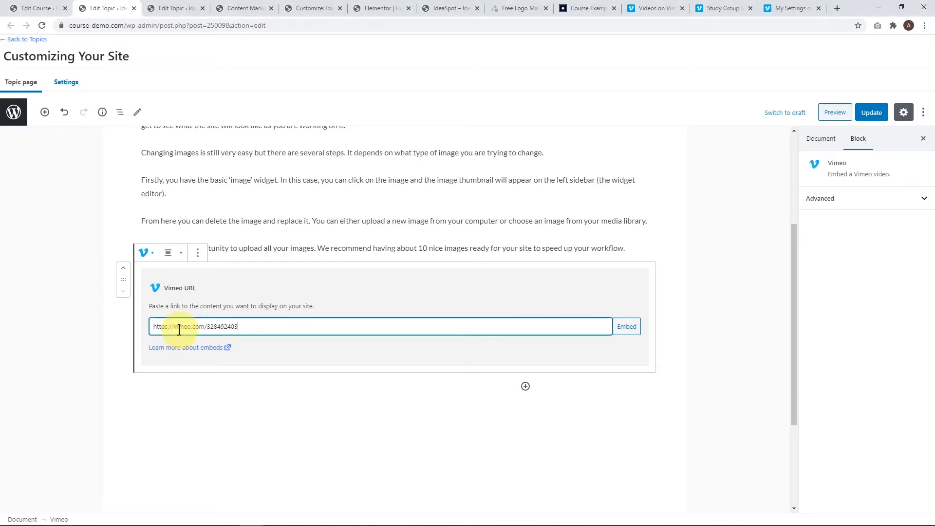
left_click(628, 328)
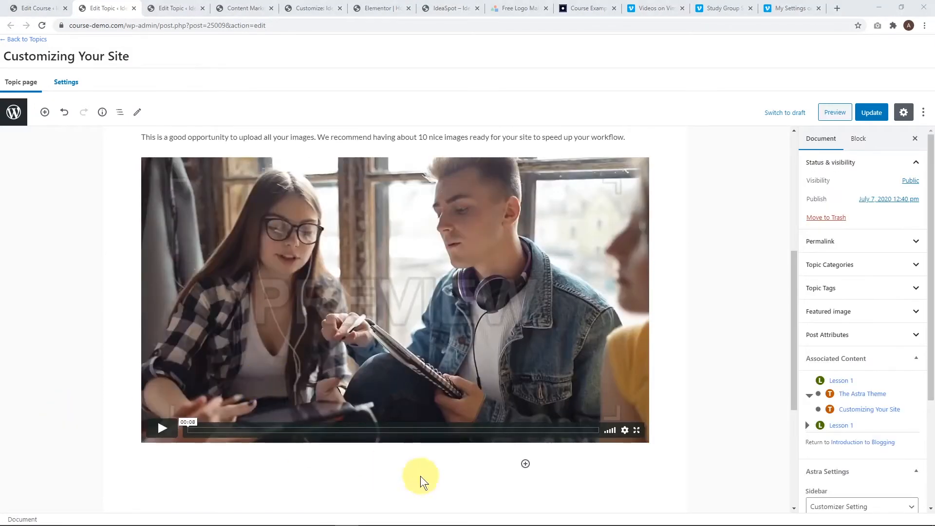
- Insert a Video block below the Vimeo embed, view its upload options and remove the block
left_click(526, 465)
type("video")
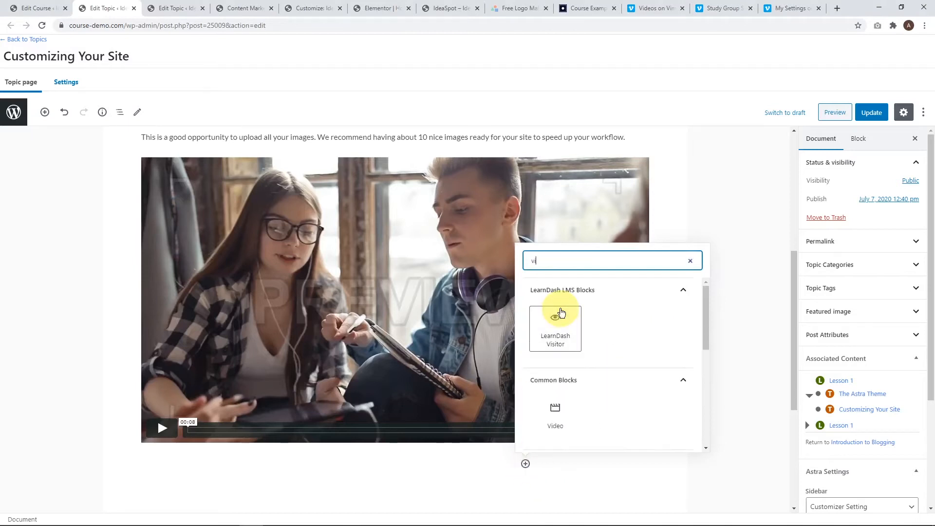
left_click(557, 317)
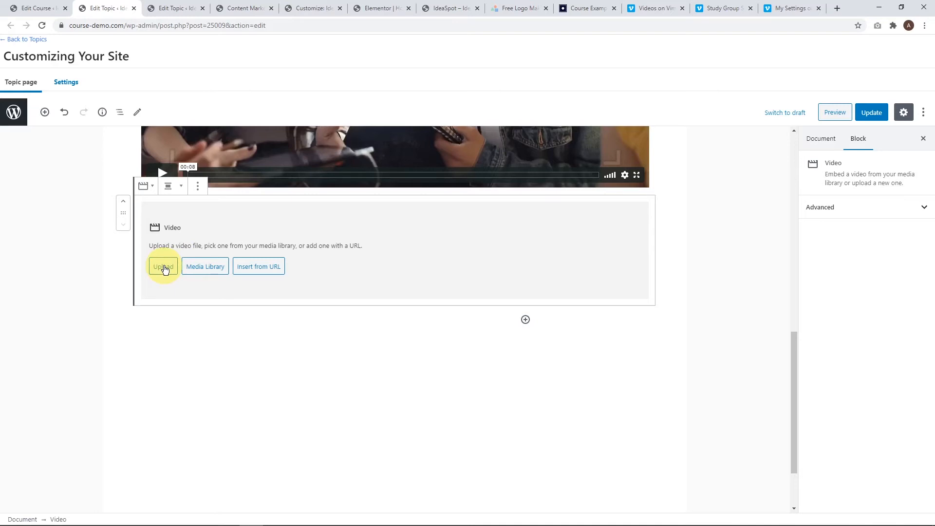
scroll(244, 350, "up", 2)
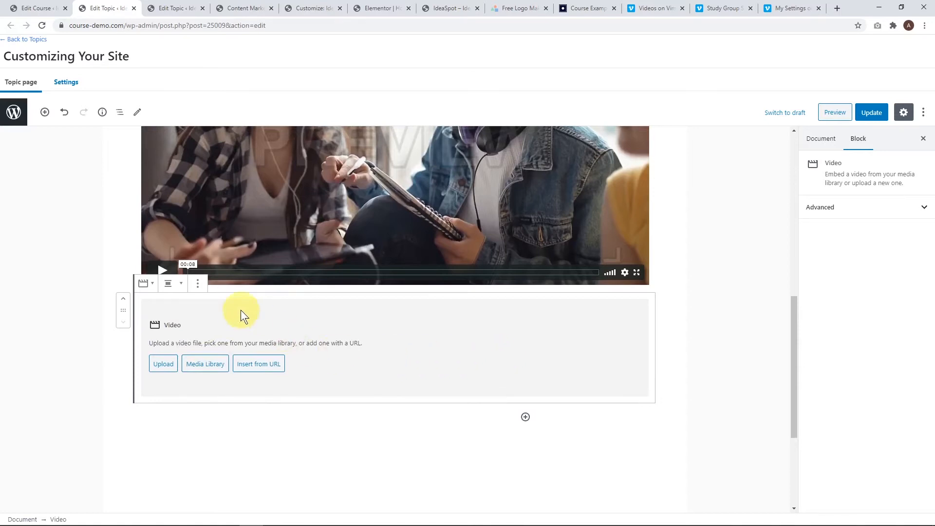
left_click(197, 284)
left_click(320, 403)
- Update the Customizing Your Site topic and return to the Introduction to Blogging course builder
scroll(341, 400, "up", 10)
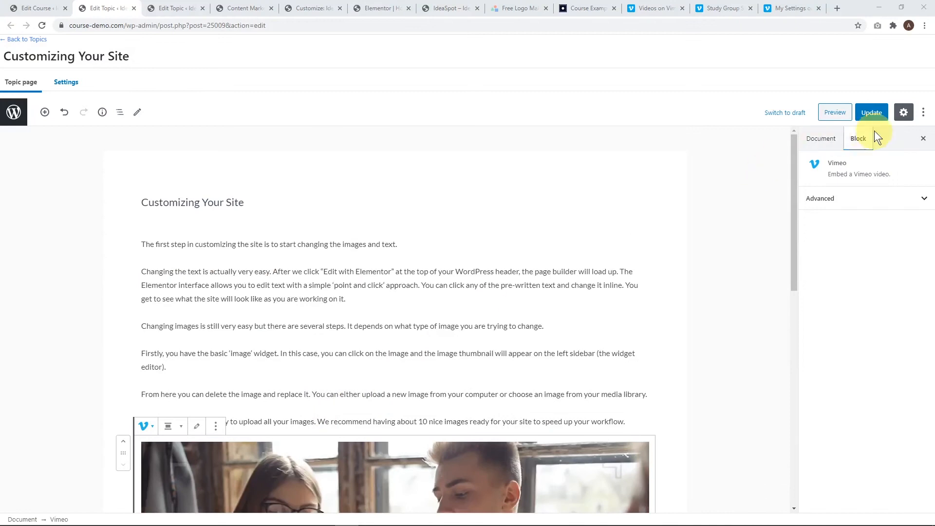
left_click(873, 115)
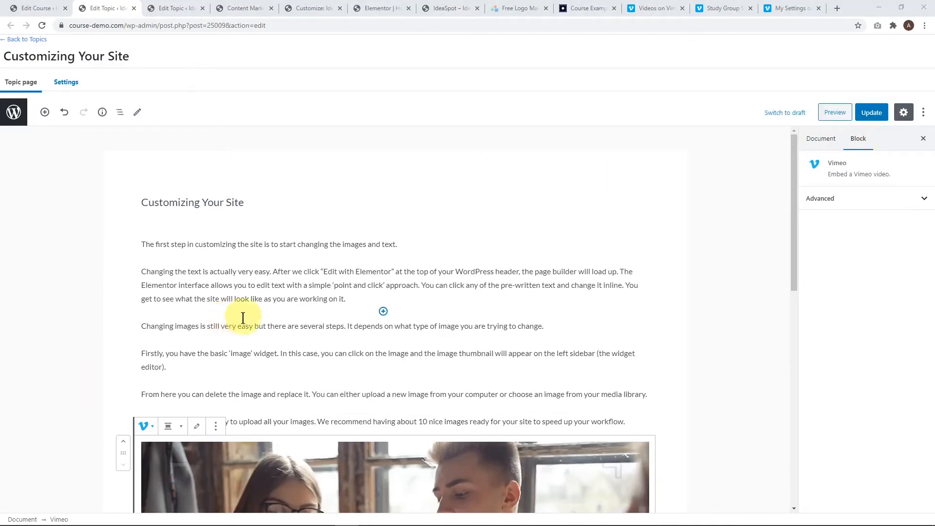
left_click(24, 7)
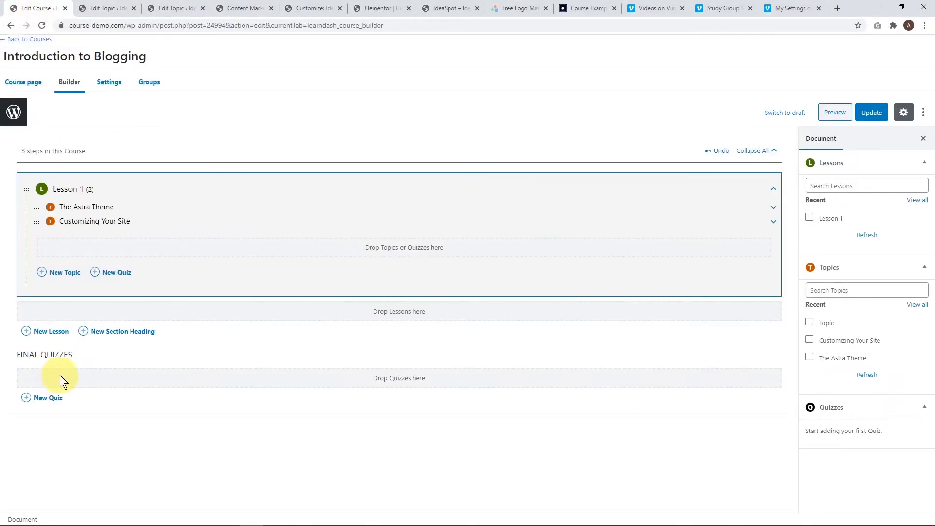
- Add a final quiz titled "Lesson 1 Quiz" to the course and update the course
left_click(49, 400)
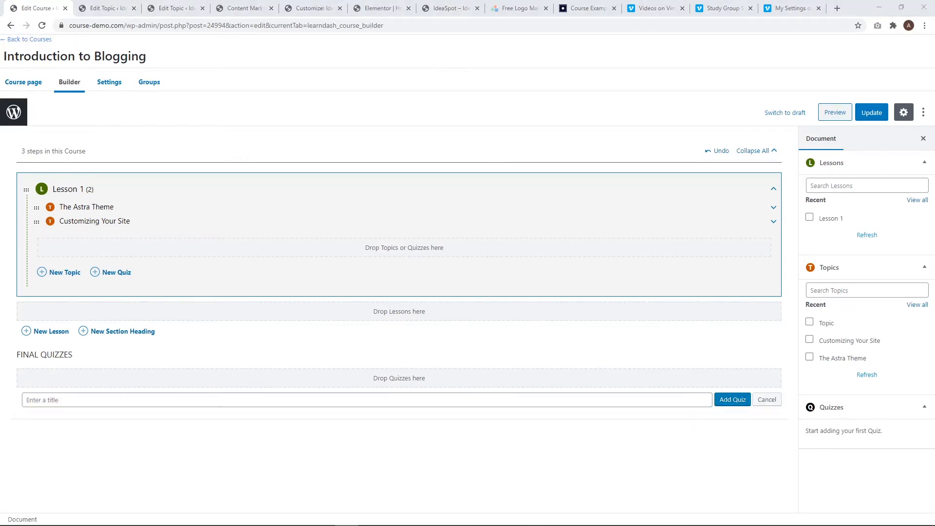
left_click(100, 401)
type("Lesson 1 Quiz")
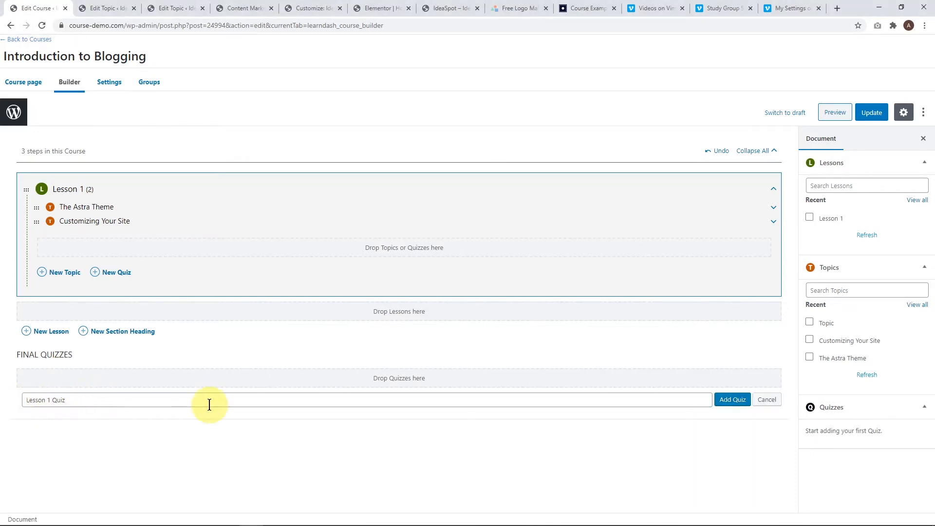
left_click(732, 400)
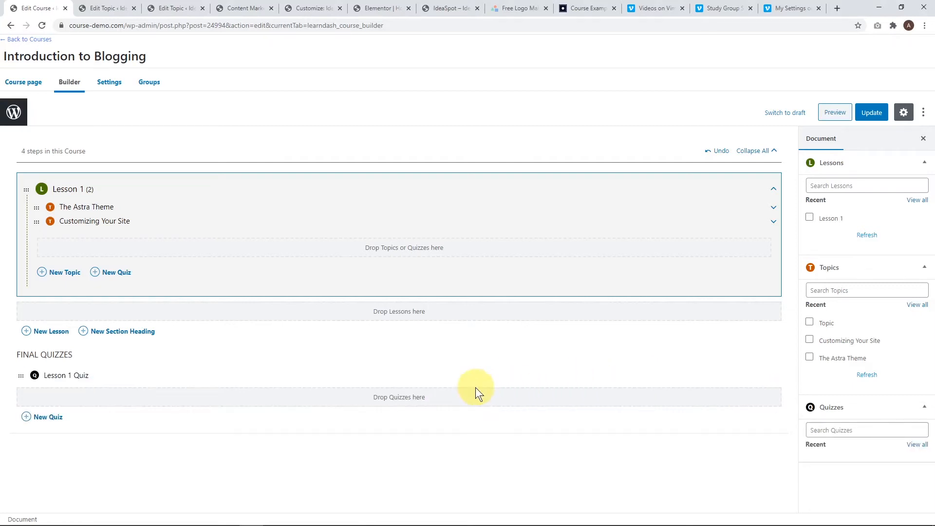
left_click(875, 115)
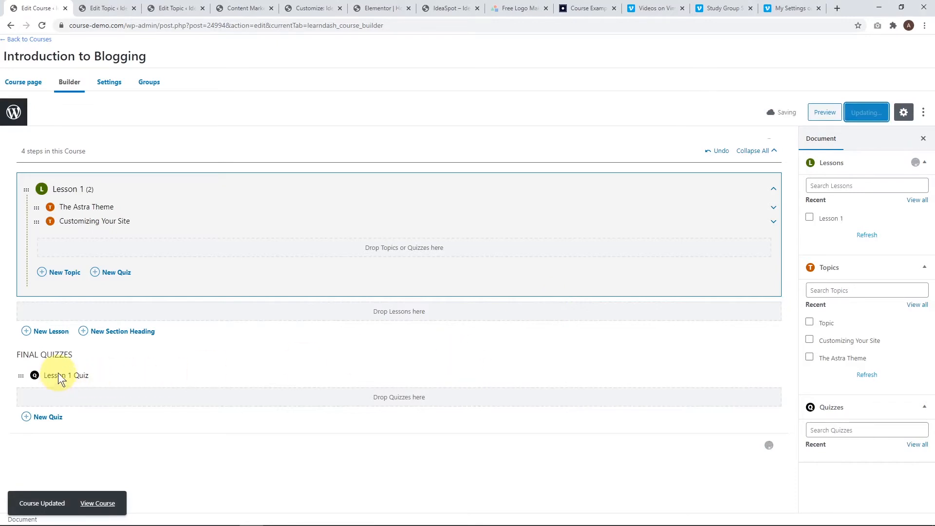
- Open the Lesson 1 Quiz for editing, add the text "This is the intro to quiz one." and update the quiz
mouse_move(97, 379)
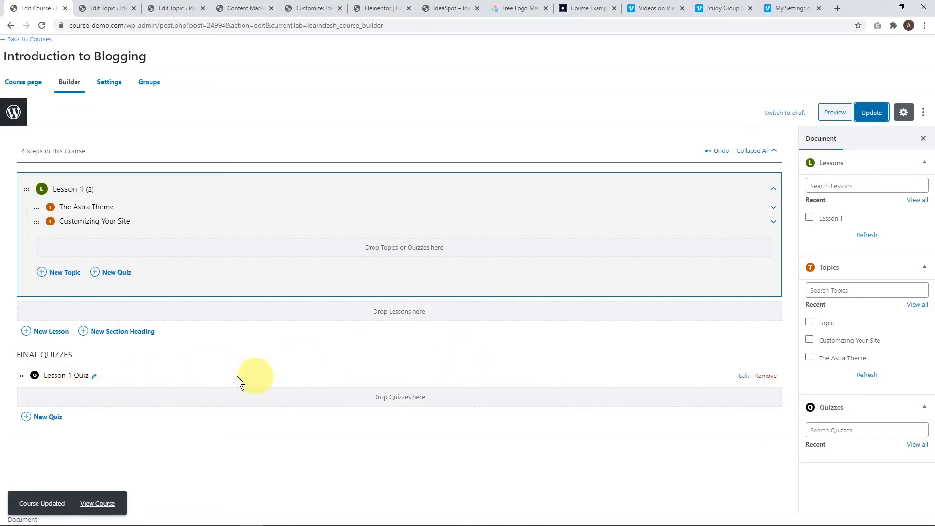
left_click(745, 376)
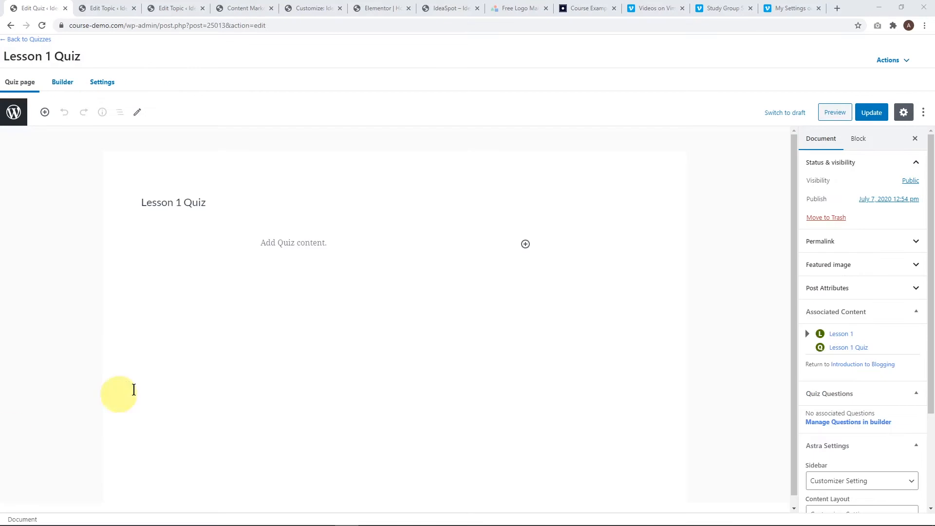
left_click(290, 238)
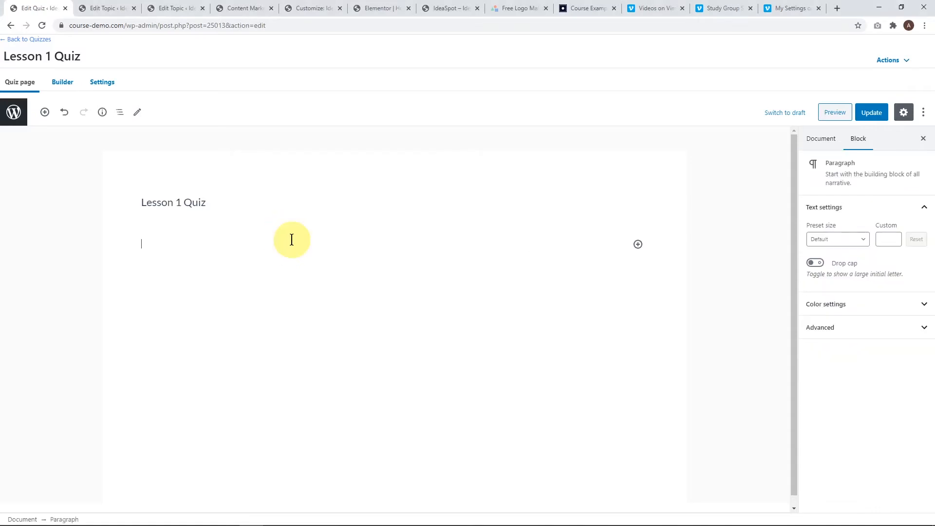
type("This is the intro to quiz one.")
left_click(871, 113)
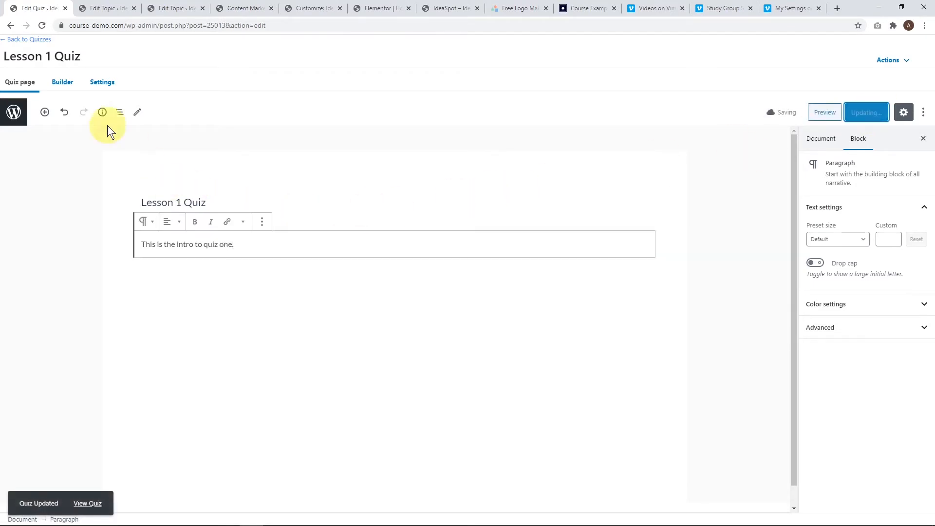
- Add a new question titled "Question 1" in the builder of the Lesson 1 Quiz
left_click(60, 84)
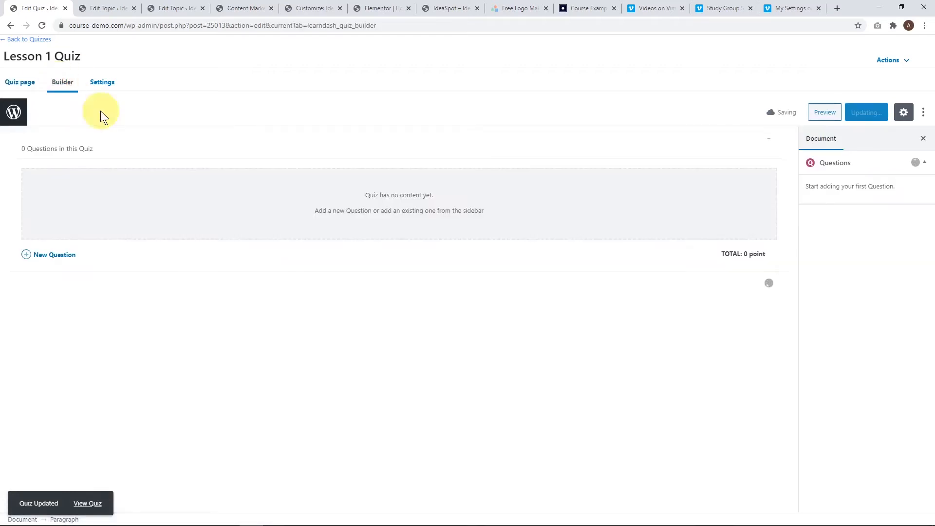
left_click(54, 256)
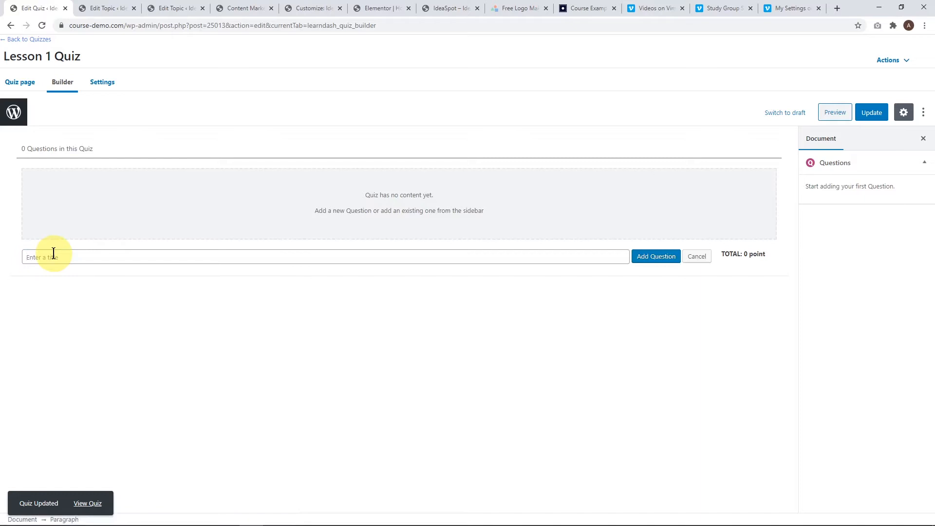
type("Question 1")
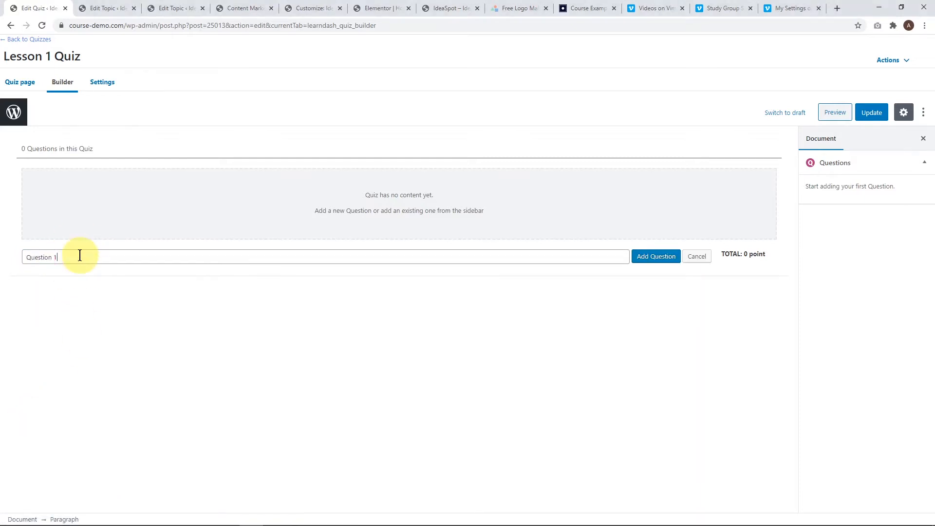
left_click(647, 258)
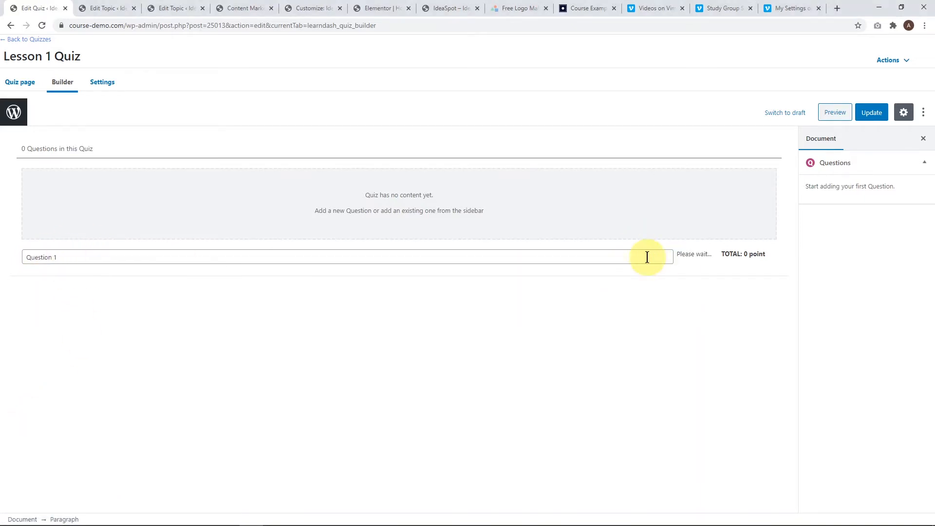
- Expand Question 1 and save "Have you subscribed to IdeaSpot?" as its question text
left_click(774, 189)
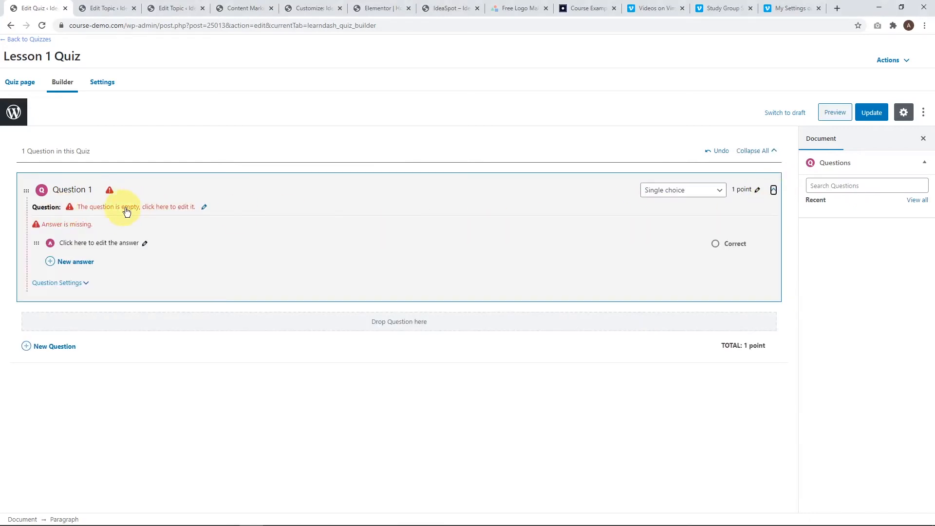
left_click(175, 210)
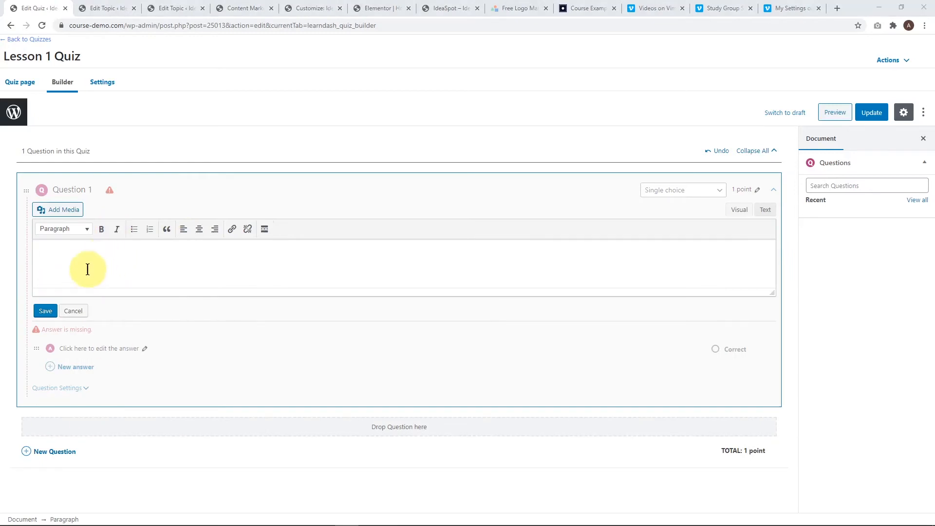
left_click(69, 254)
type("Have you subscribed to IdeaSpot?")
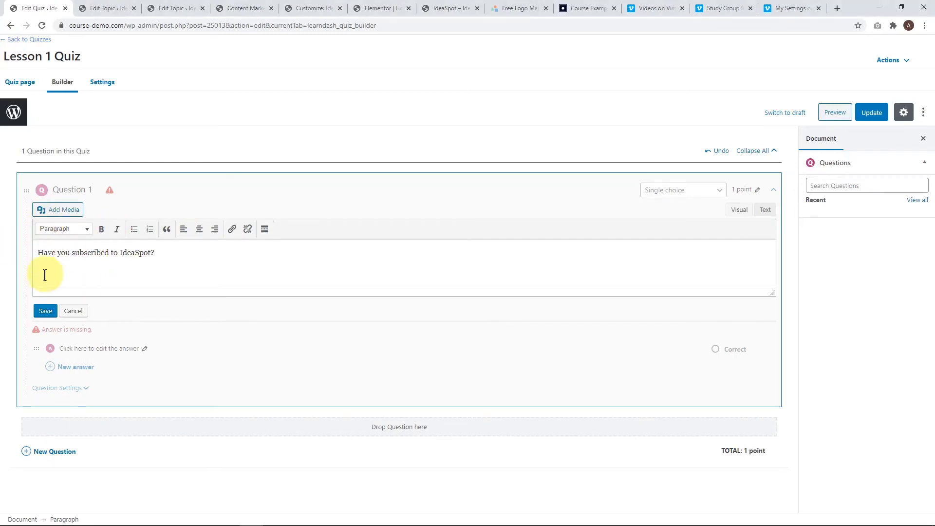
left_click(42, 311)
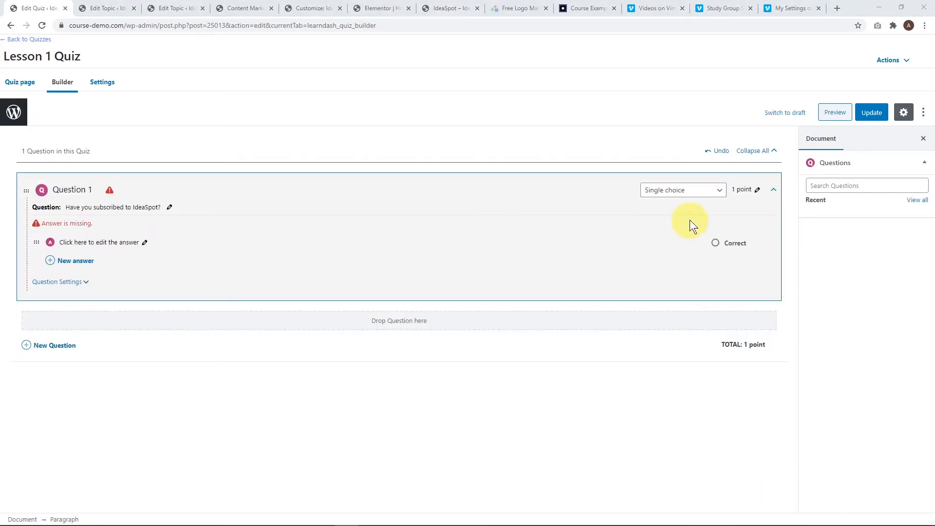
- Select Single choice as the question type and add the answers "Yes" and "No" to Question 1
left_click(705, 191)
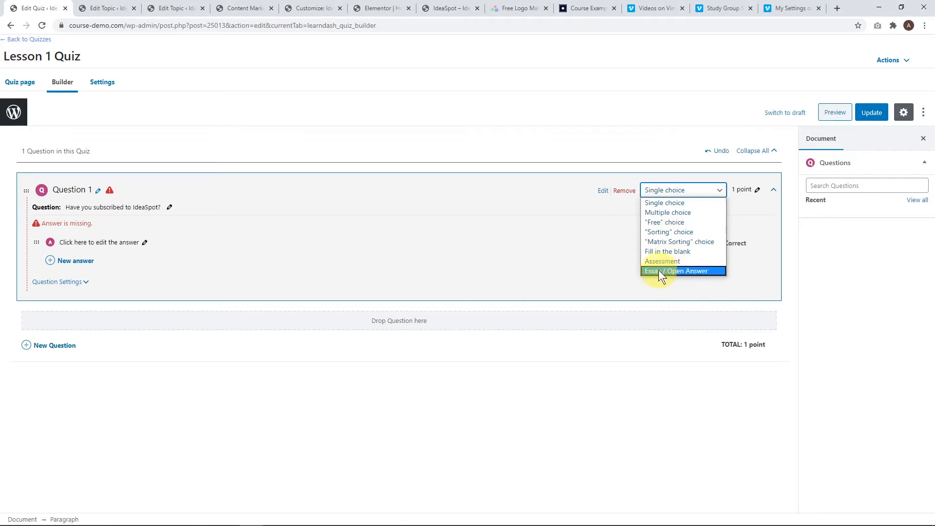
left_click(672, 202)
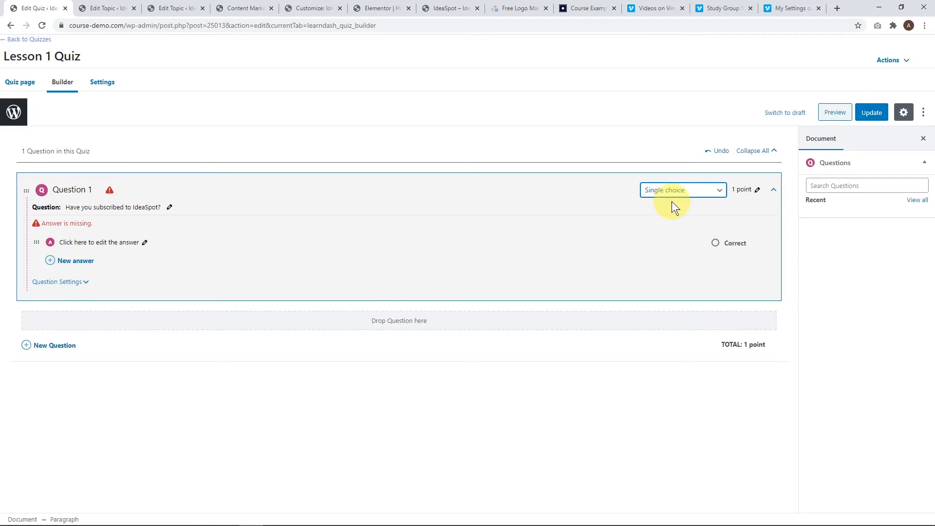
mouse_move(642, 201)
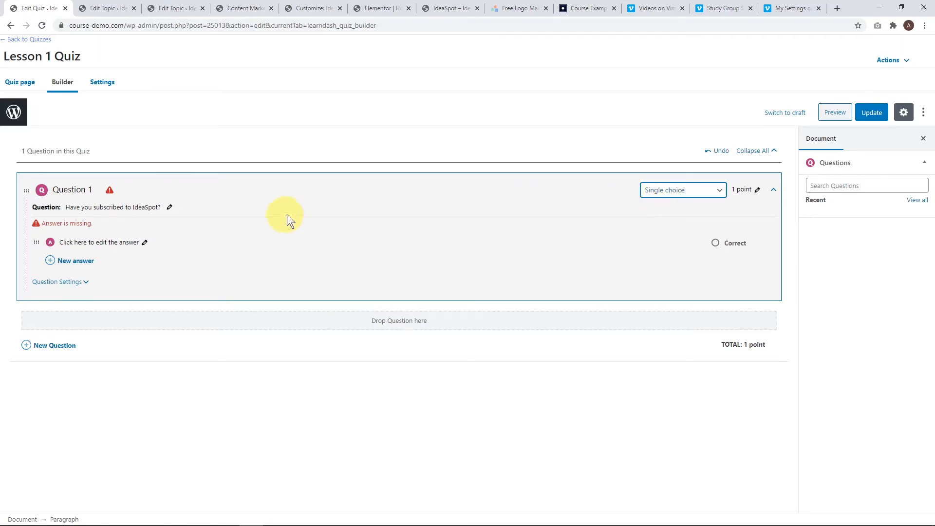
left_click(75, 261)
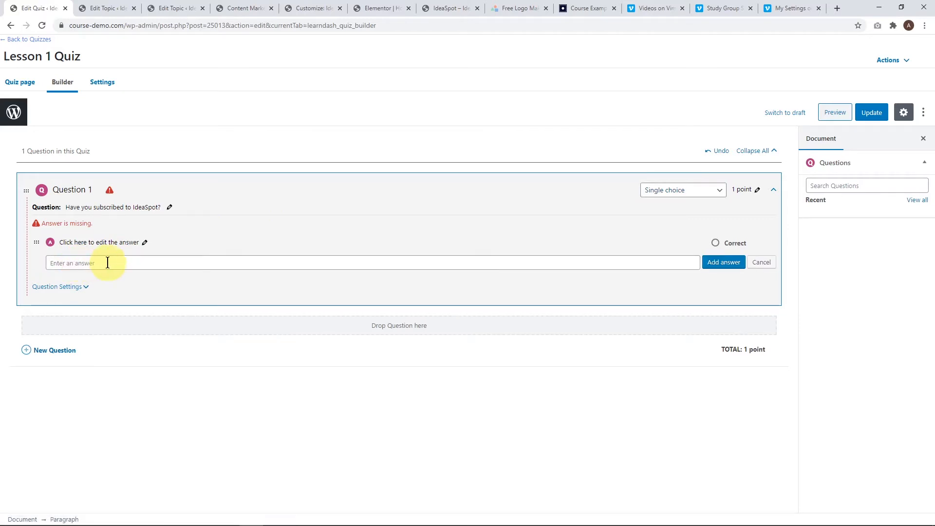
type("Yes")
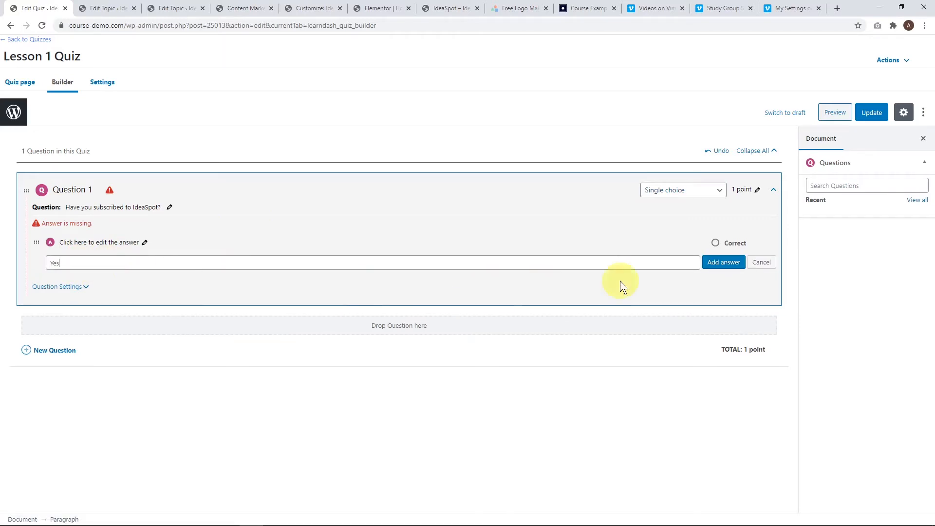
left_click(721, 266)
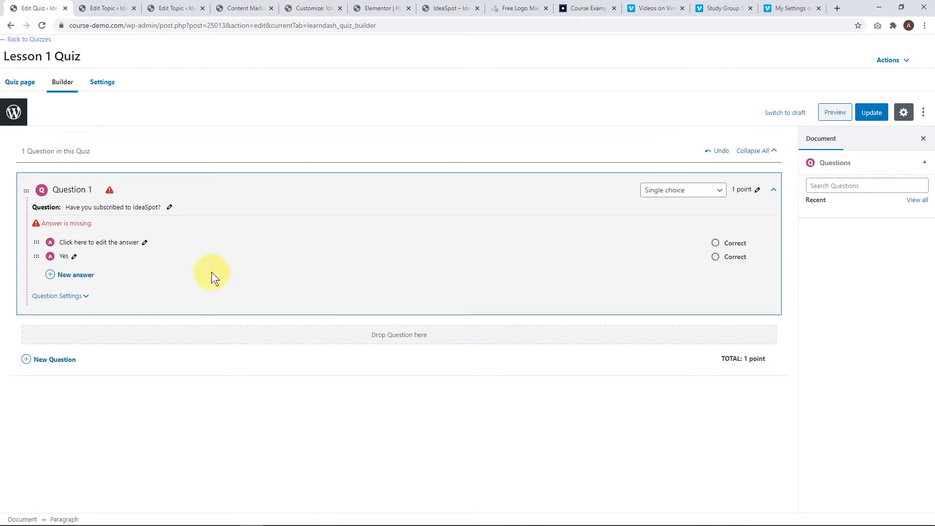
left_click(71, 279)
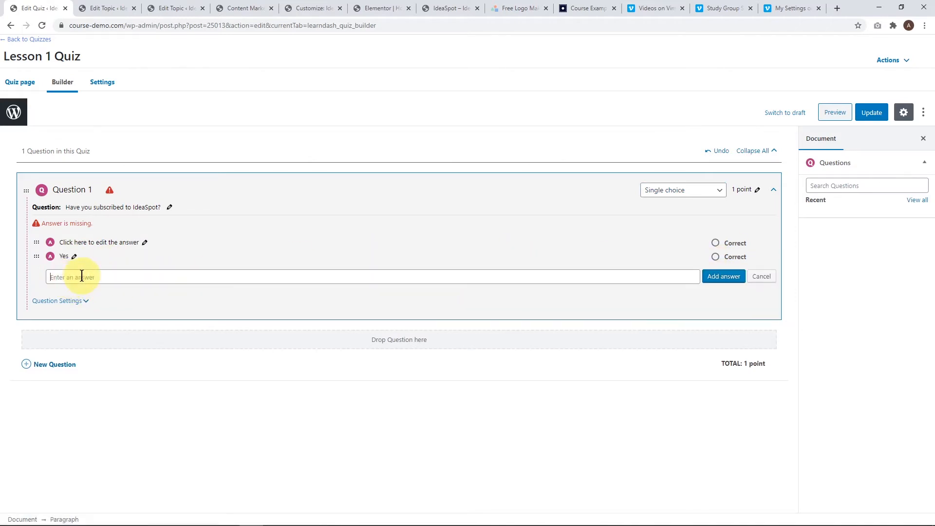
type("No")
left_click(730, 281)
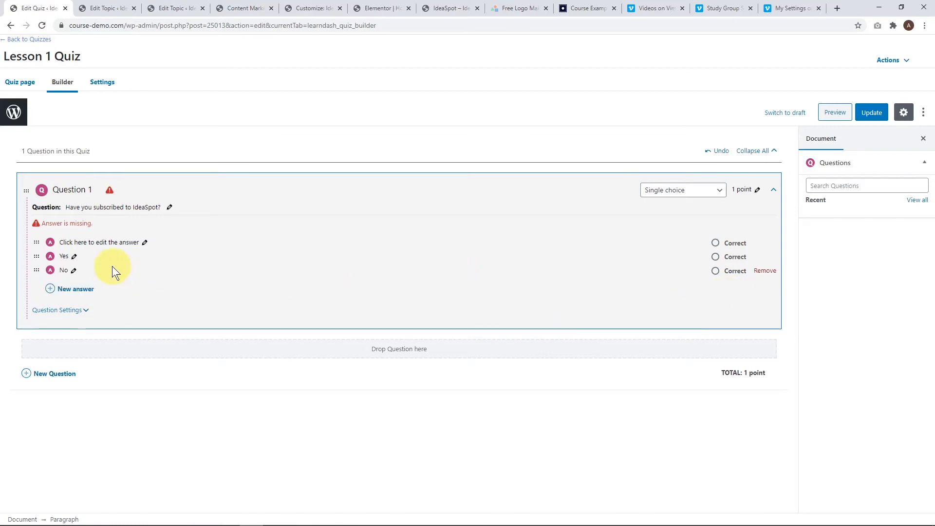
- Mark "Yes" as the correct answer, remove the blank placeholder answer and update the quiz
left_click(715, 257)
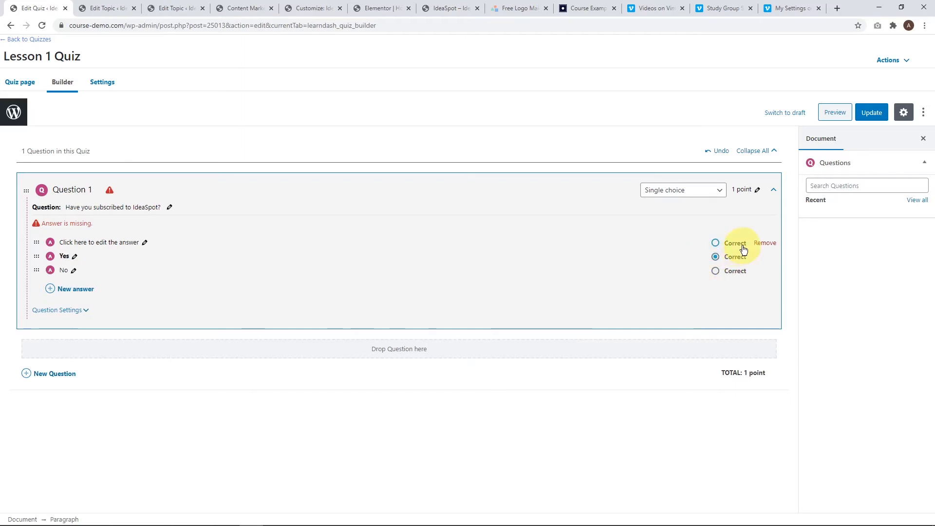
left_click(768, 243)
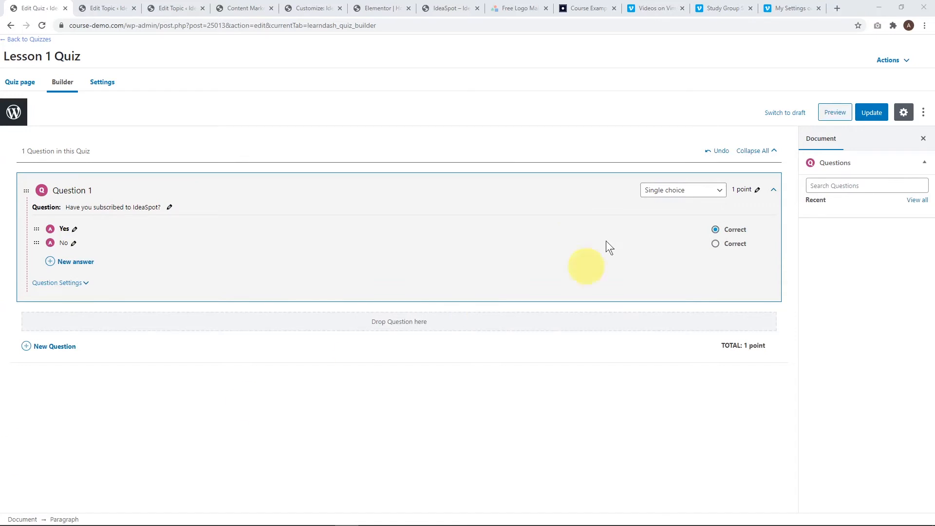
left_click(873, 114)
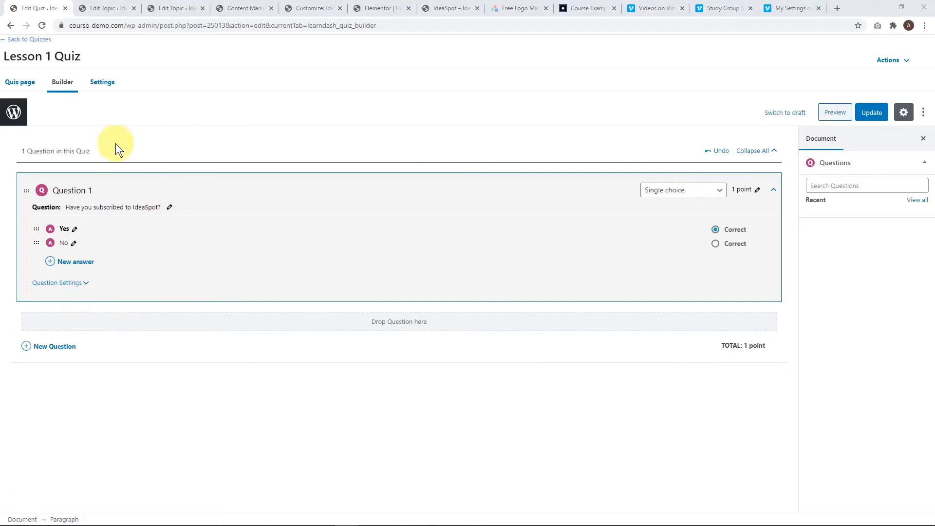
- Associate the quiz with the Introduction to Blogging course and Customizing Your Site topic, allow only registered users, and update it
left_click(103, 81)
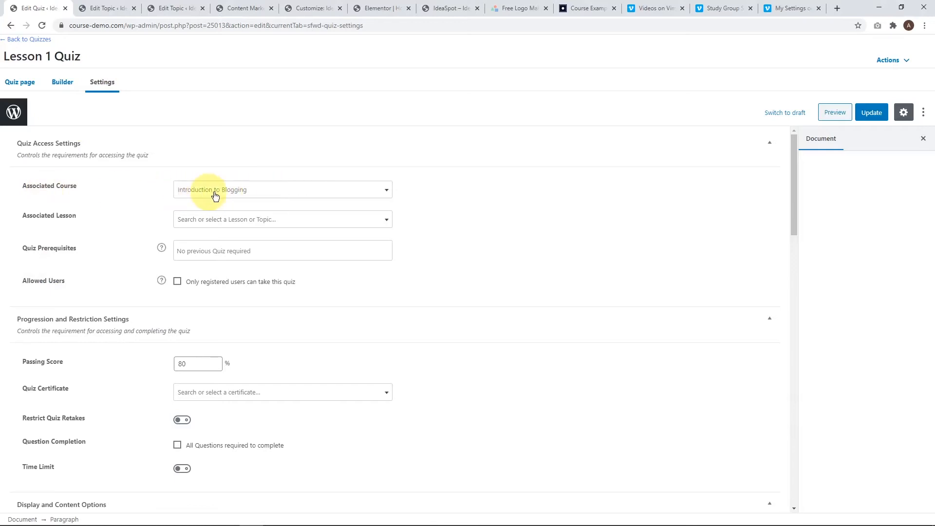
left_click(233, 192)
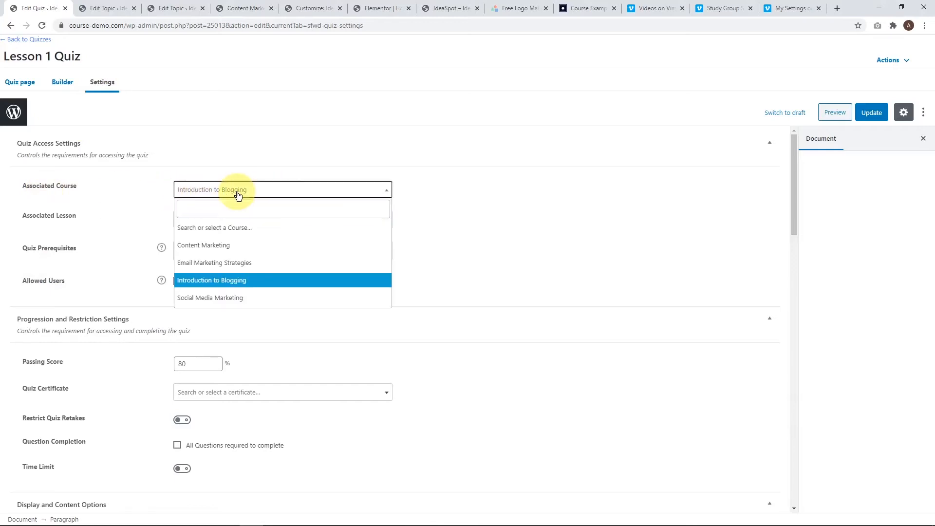
left_click(231, 280)
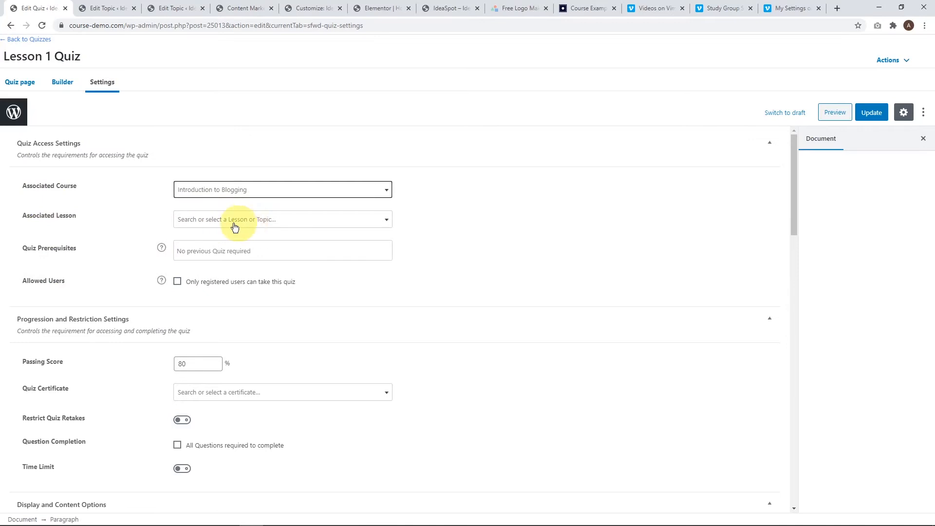
left_click(251, 220)
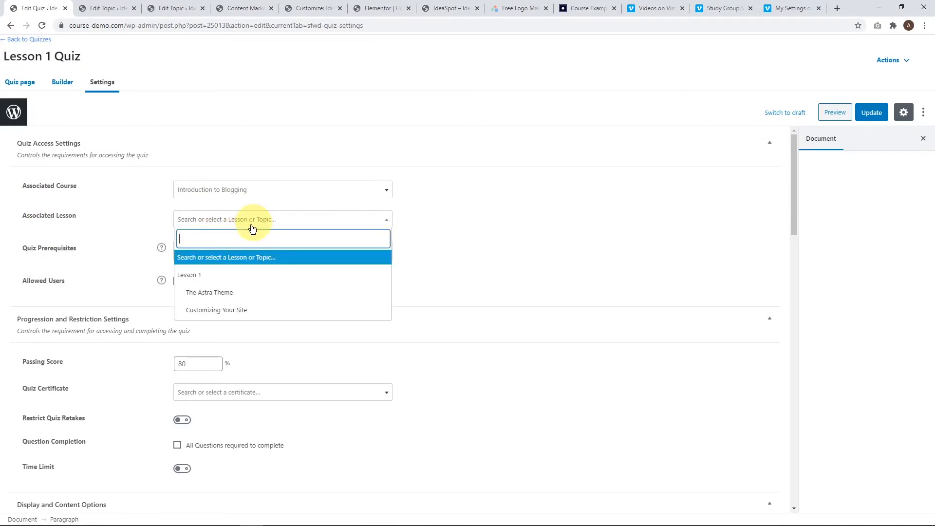
left_click(203, 312)
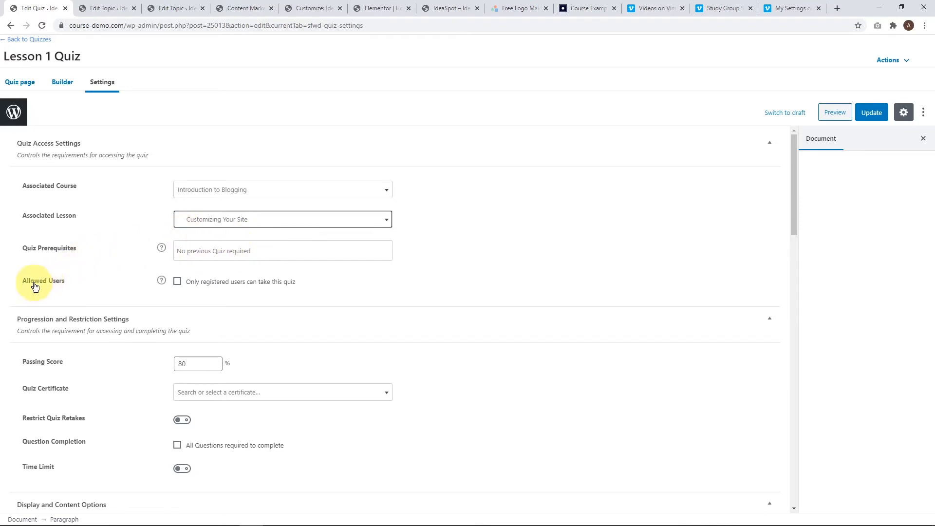
left_click(177, 284)
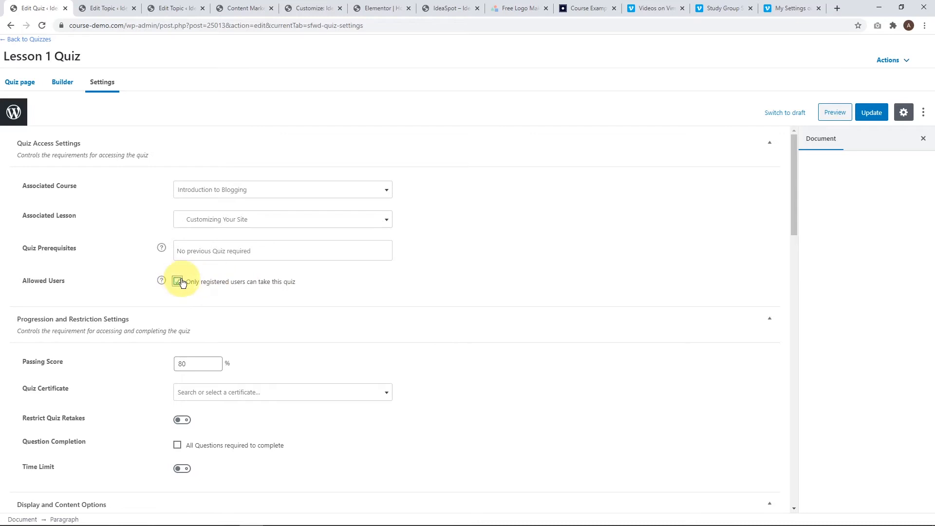
left_click(871, 112)
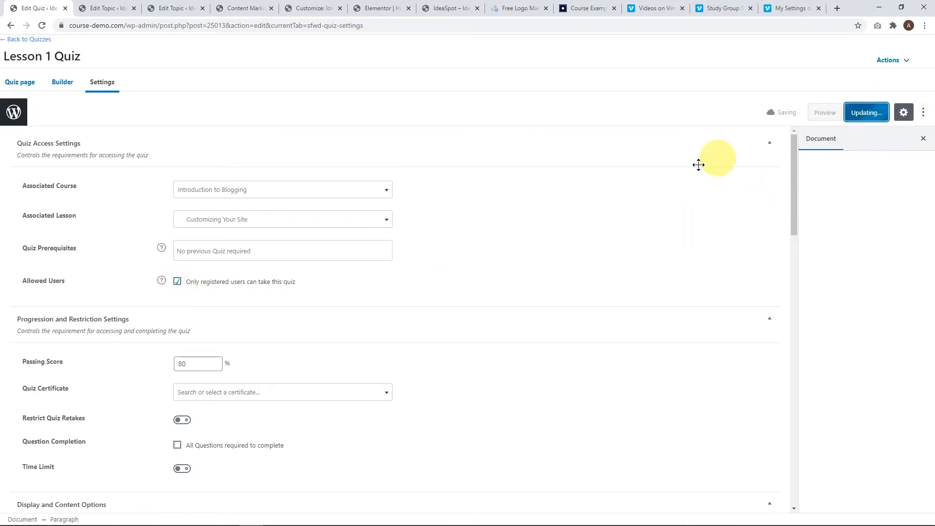
- Review the quiz's remaining settings, including passing score, certificate, retakes, time limit and display options
scroll(384, 338, "down", 2)
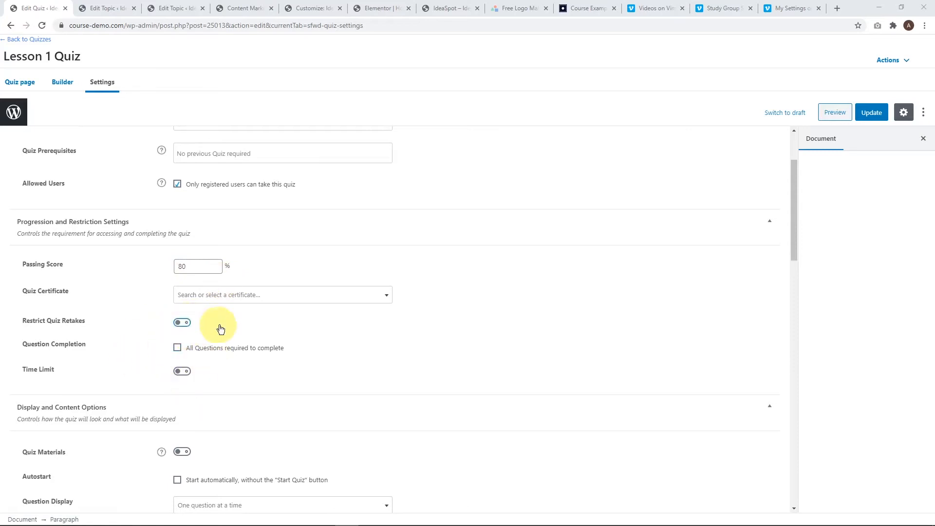
scroll(246, 323, "down", 1)
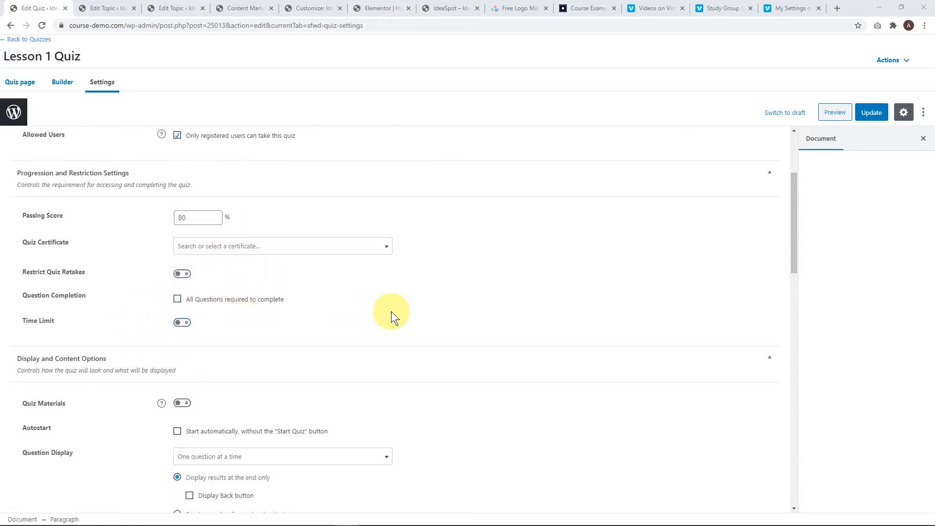
scroll(390, 312, "down", 3)
scroll(390, 311, "up", 3)
scroll(390, 311, "down", 6)
scroll(391, 311, "down", 5)
scroll(391, 311, "up", 14)
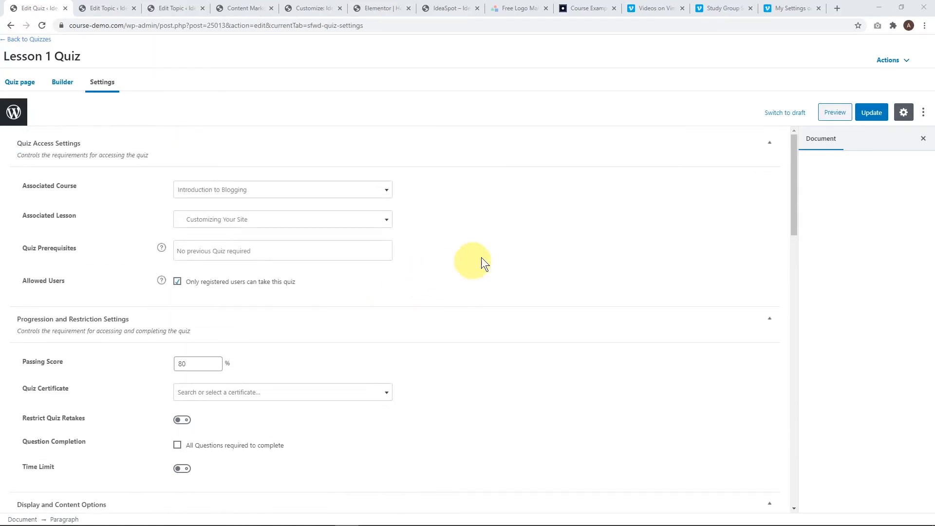
- Leave the quiz editor and go to the LearnDash list of courses
left_click(29, 41)
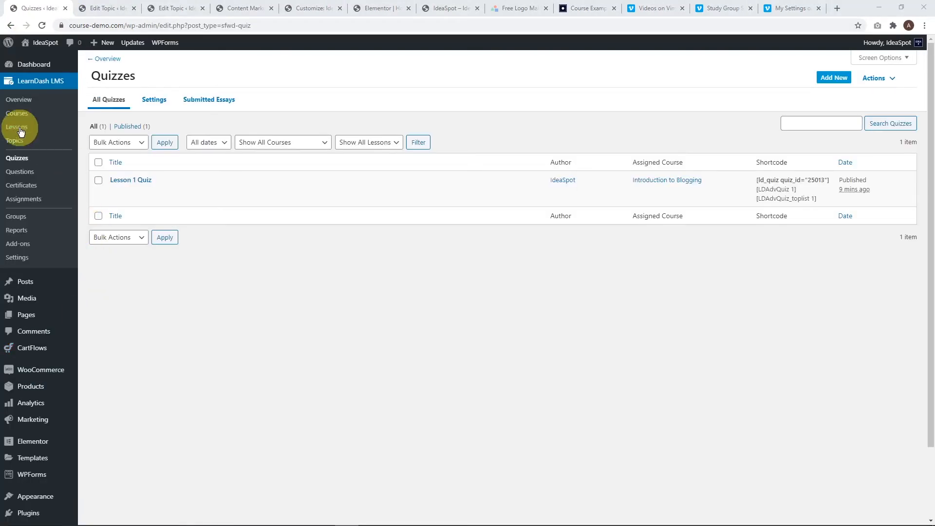
left_click(20, 116)
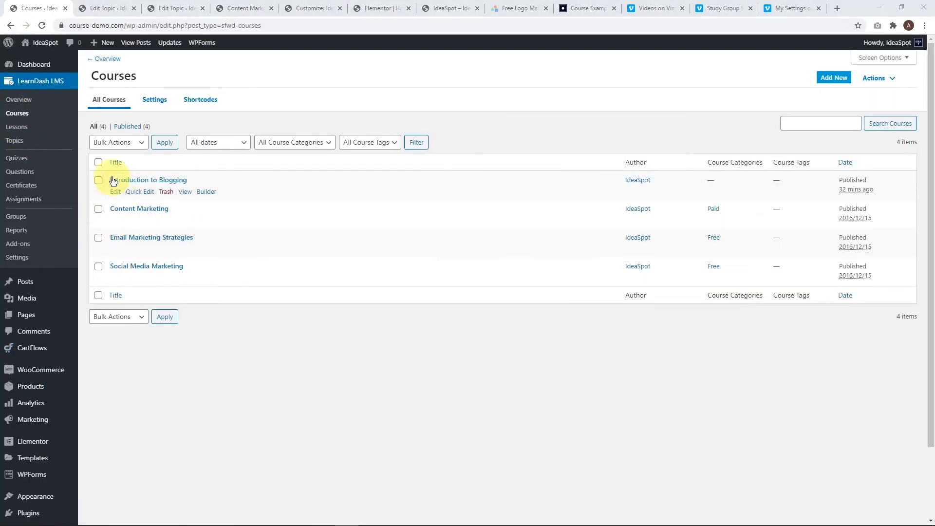
- Open the Introduction to Blogging course's settings and set its course content to always visible
left_click(116, 192)
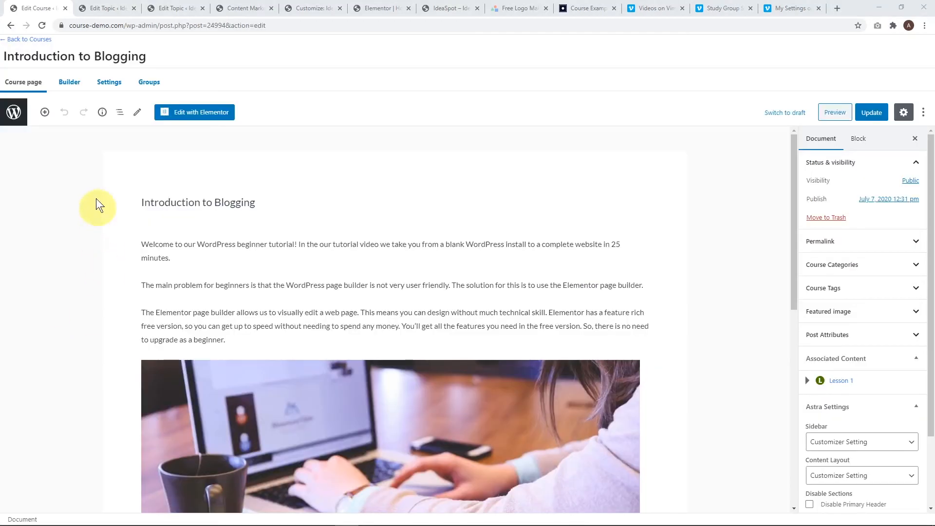
left_click(109, 82)
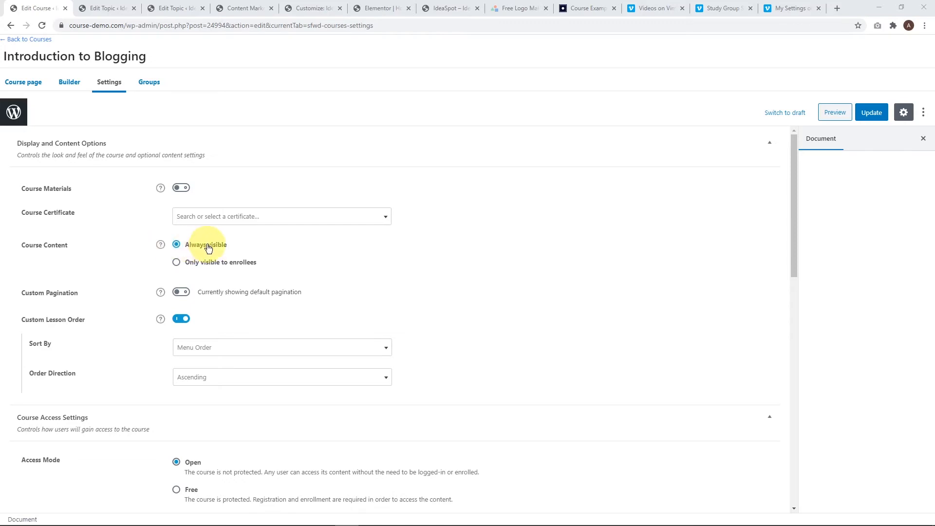
left_click(177, 263)
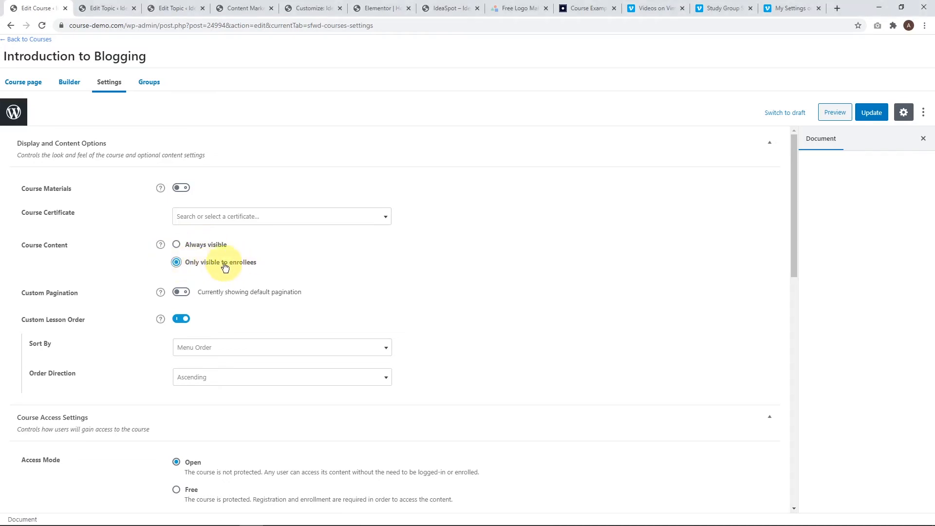
left_click(177, 245)
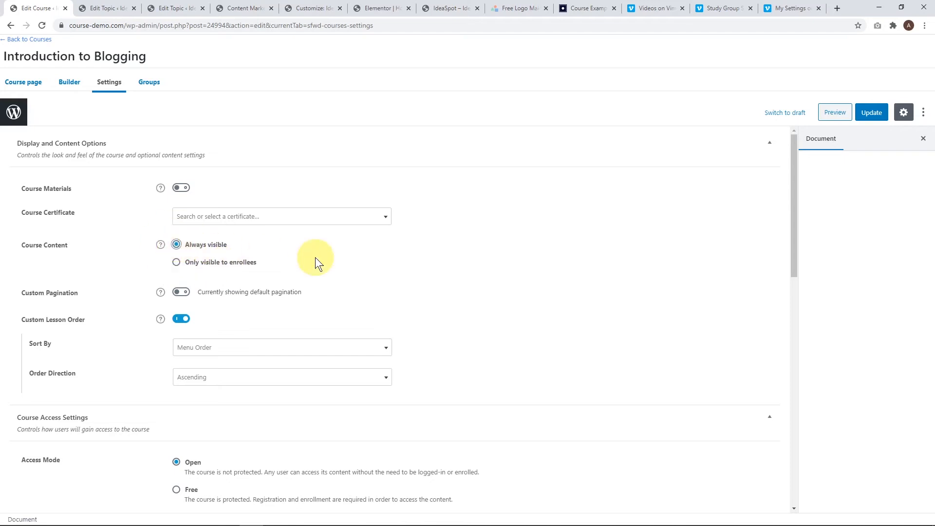
- Set the course's access mode to Closed with a course price of 0.10 and update the course
scroll(315, 257, "down", 1)
scroll(444, 253, "down", 4)
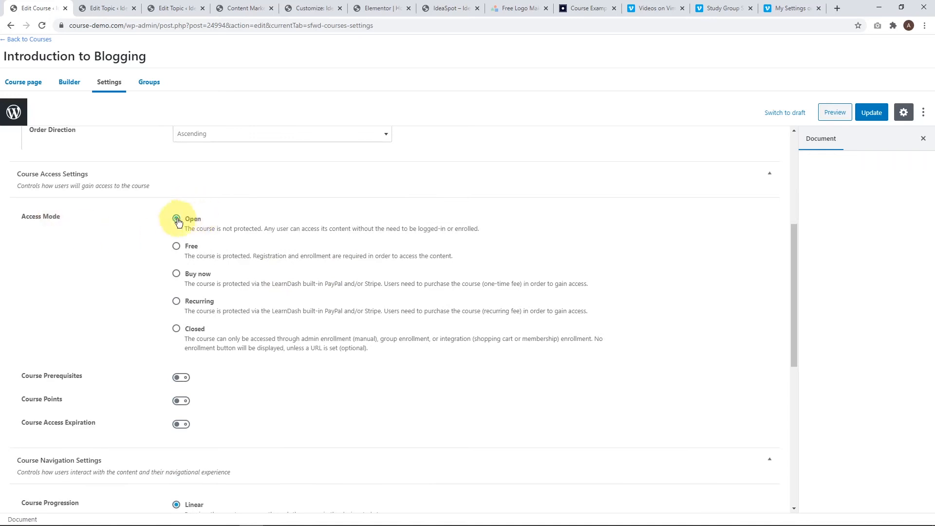
left_click(181, 251)
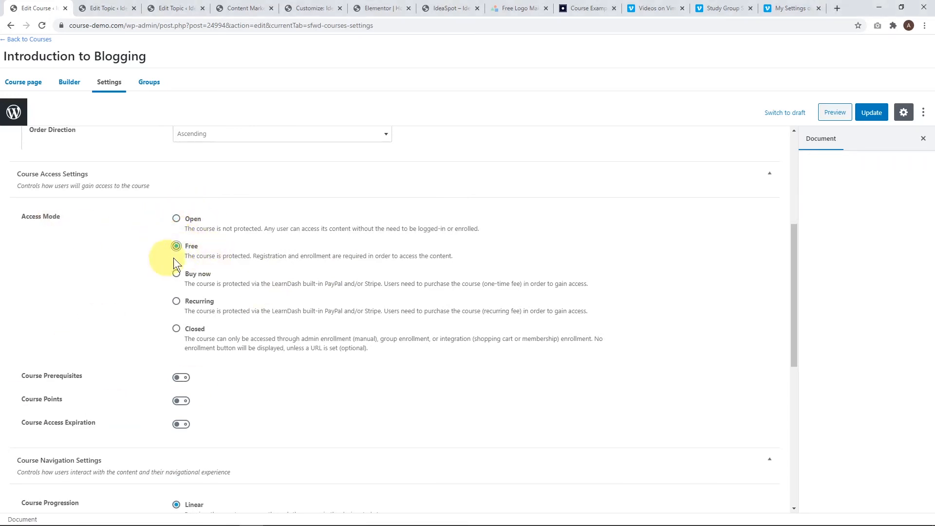
left_click(176, 220)
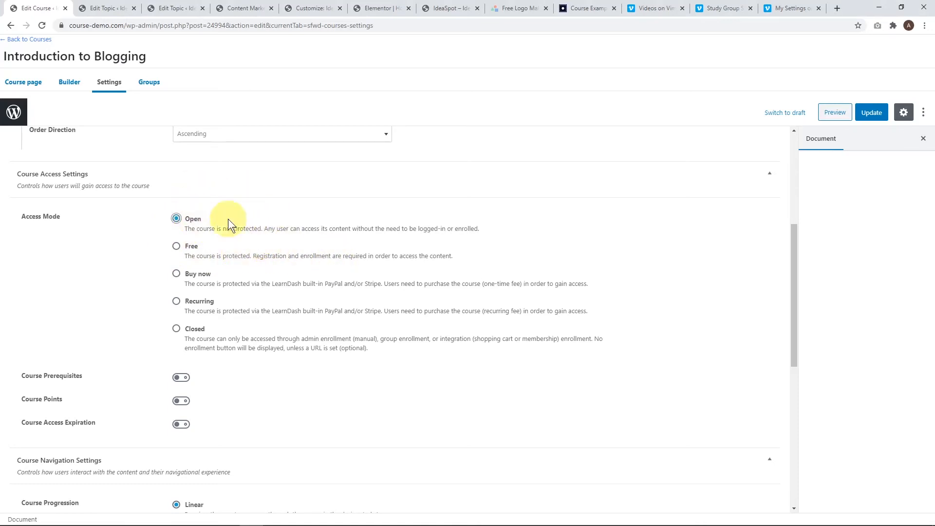
left_click(177, 330)
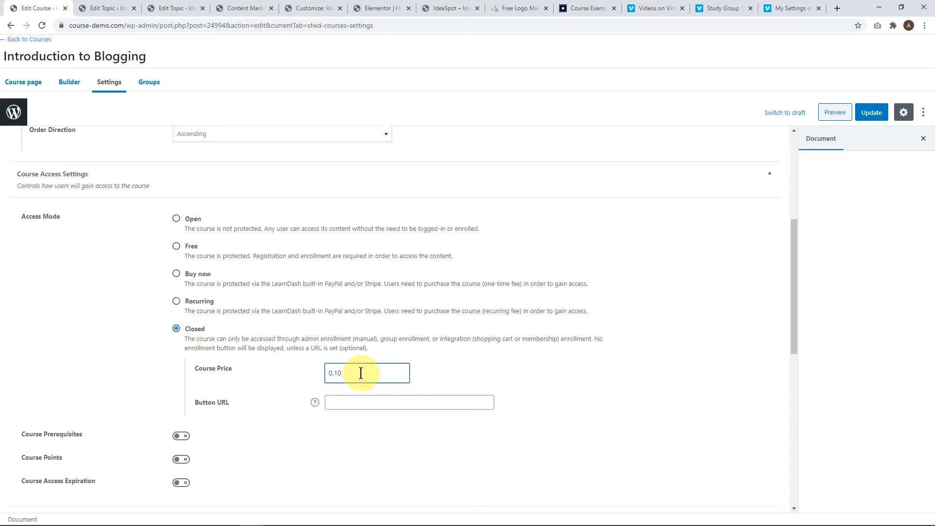
left_click(871, 113)
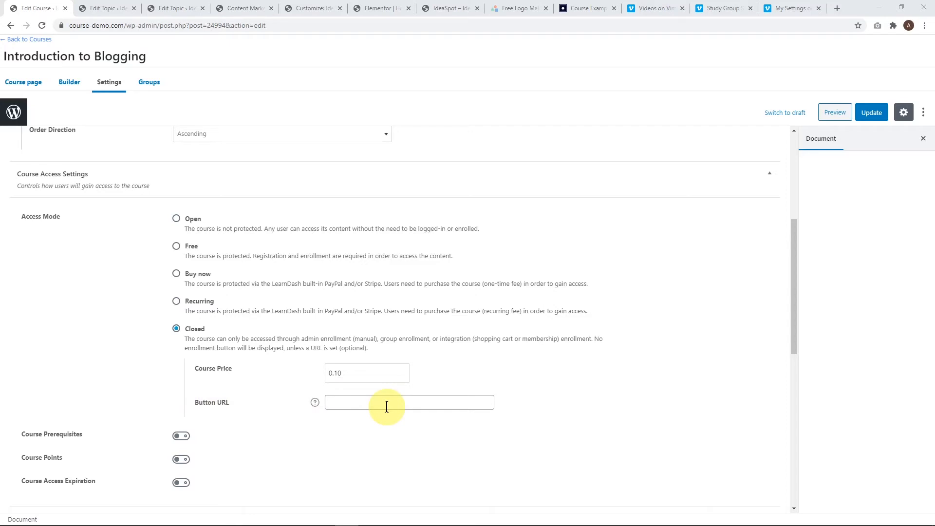
- Leave course prerequisites off, set the course progression to Linear and update the course
scroll(226, 326, "down", 5)
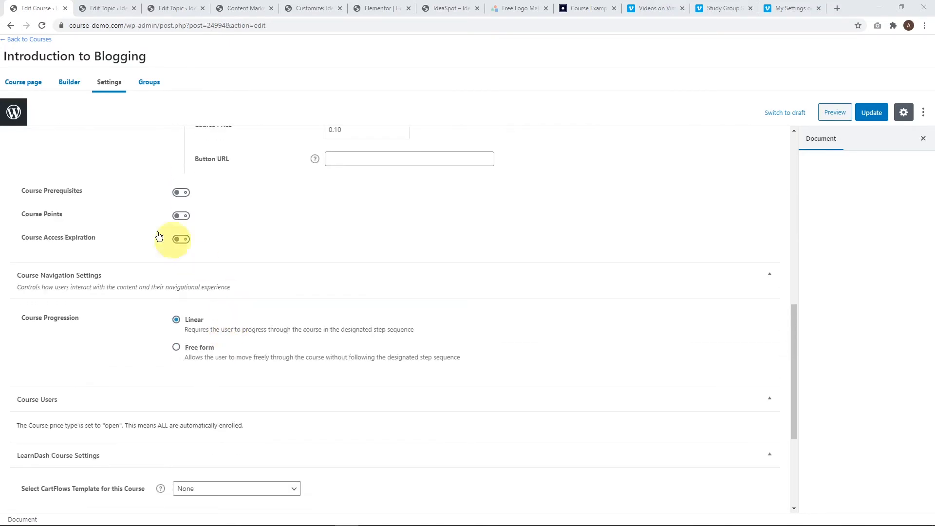
left_click(181, 193)
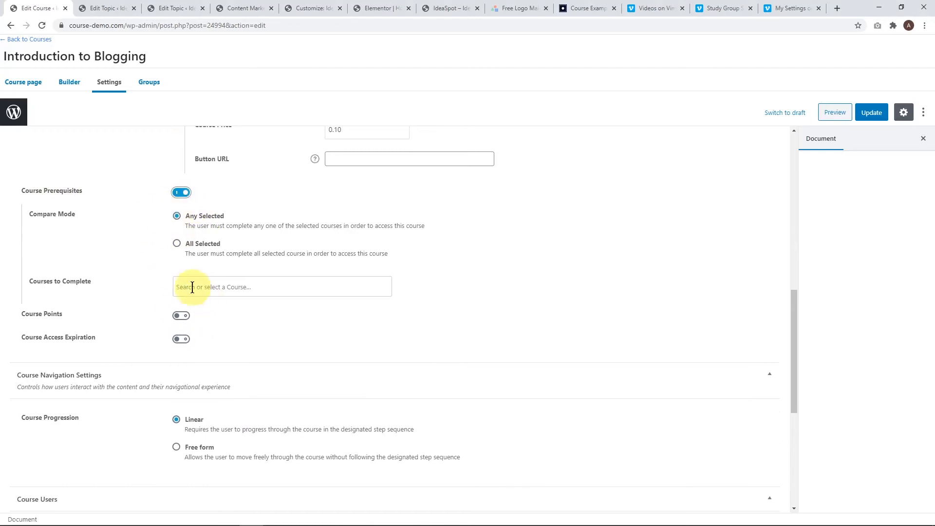
left_click(180, 194)
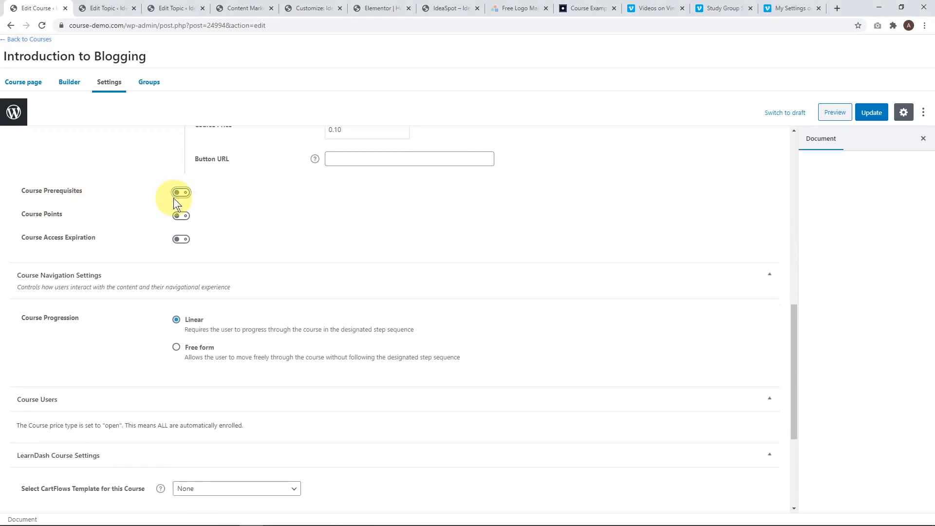
scroll(267, 233, "down", 1)
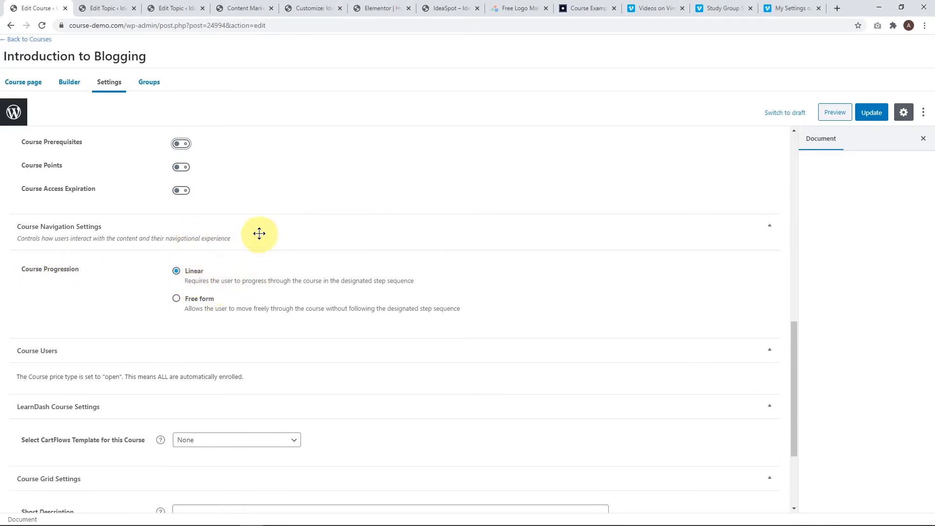
left_click(175, 301)
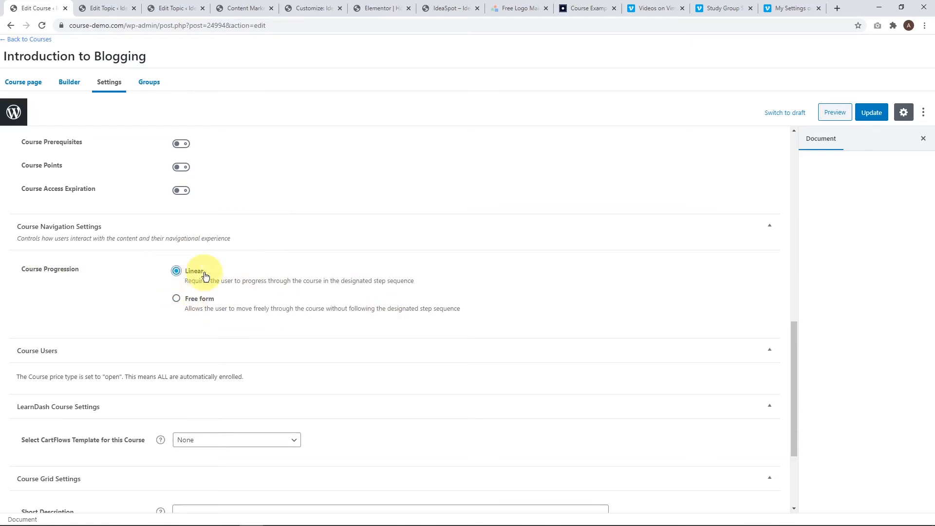
left_click(870, 115)
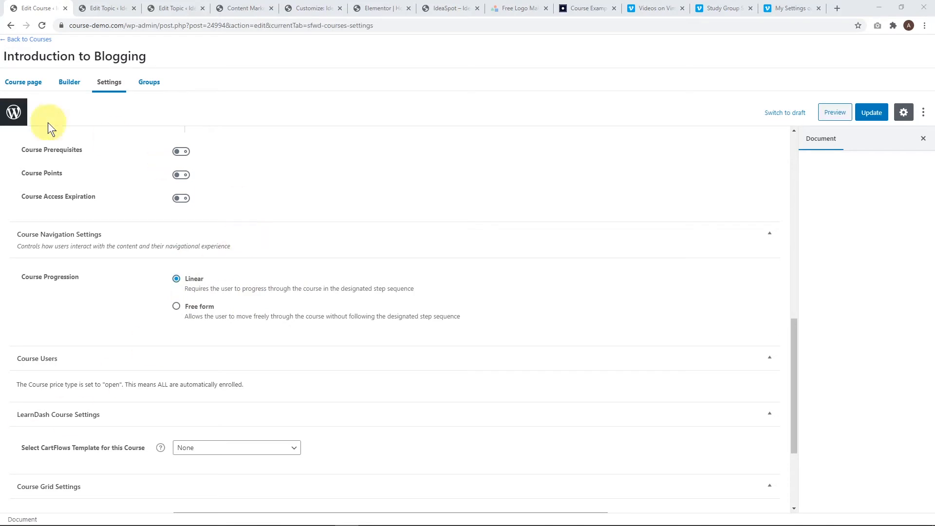
- Set the media library image course-2-free-img.jpg as the course page's featured image and update the course
left_click(23, 82)
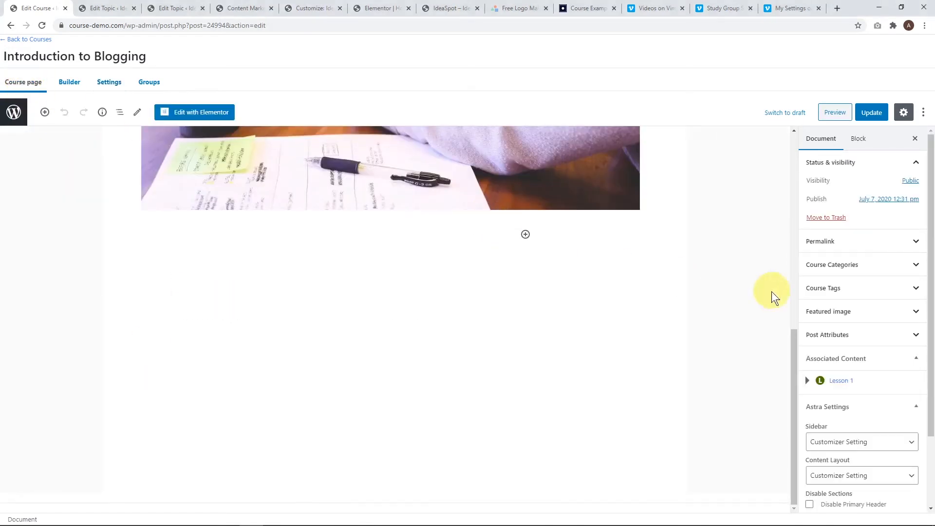
left_click(827, 311)
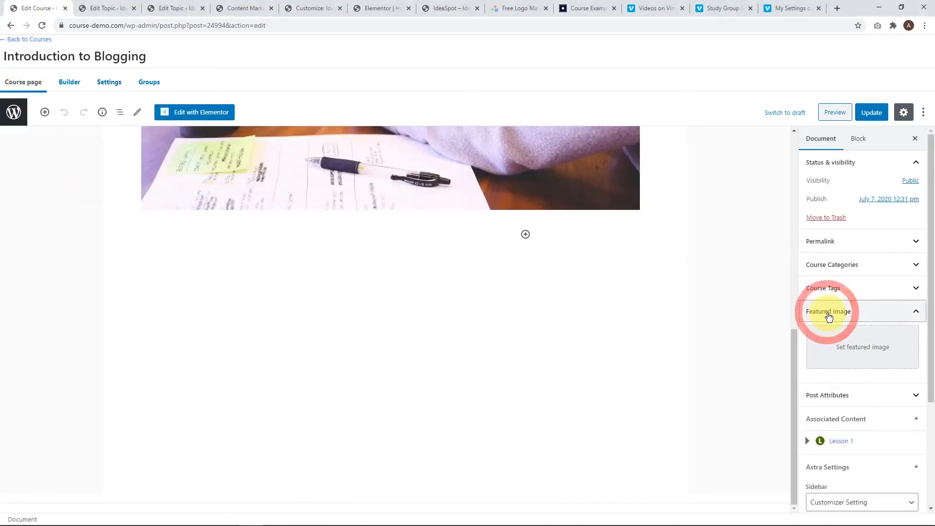
left_click(850, 349)
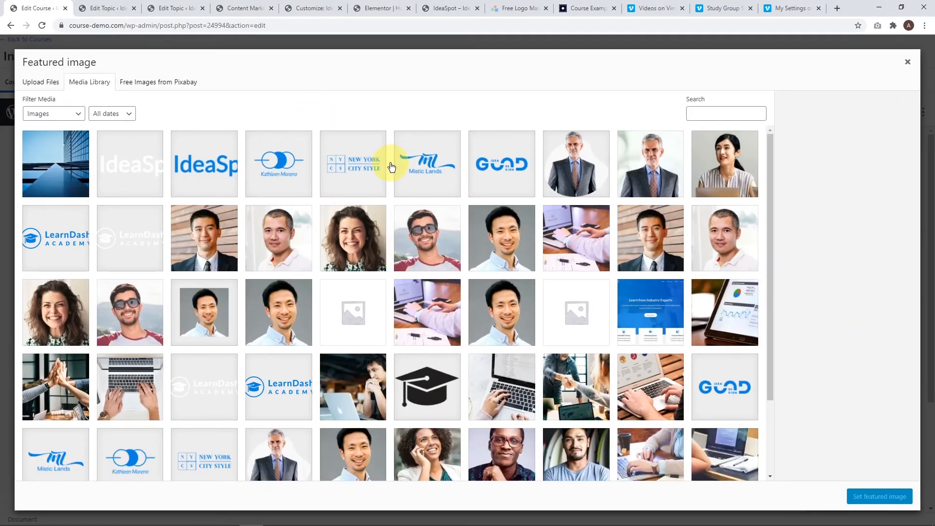
scroll(29, 399, "down", 2)
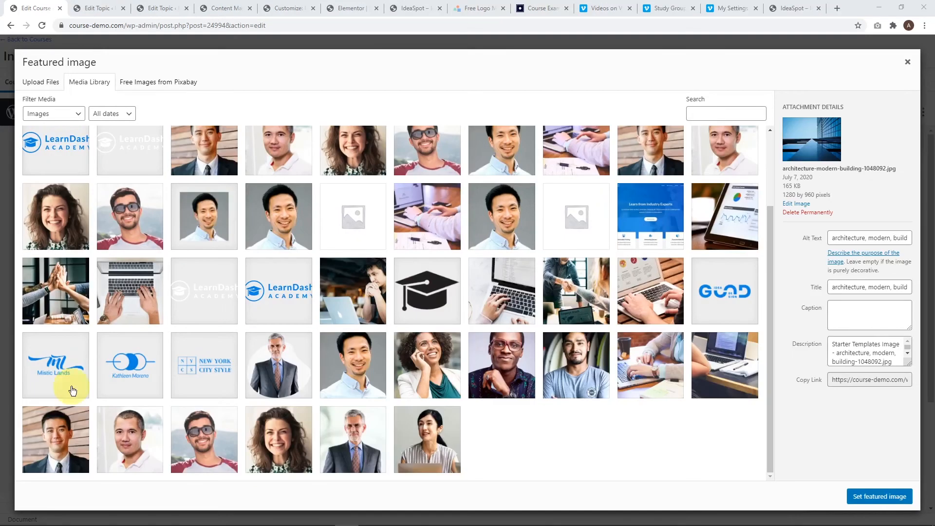
left_click(649, 362)
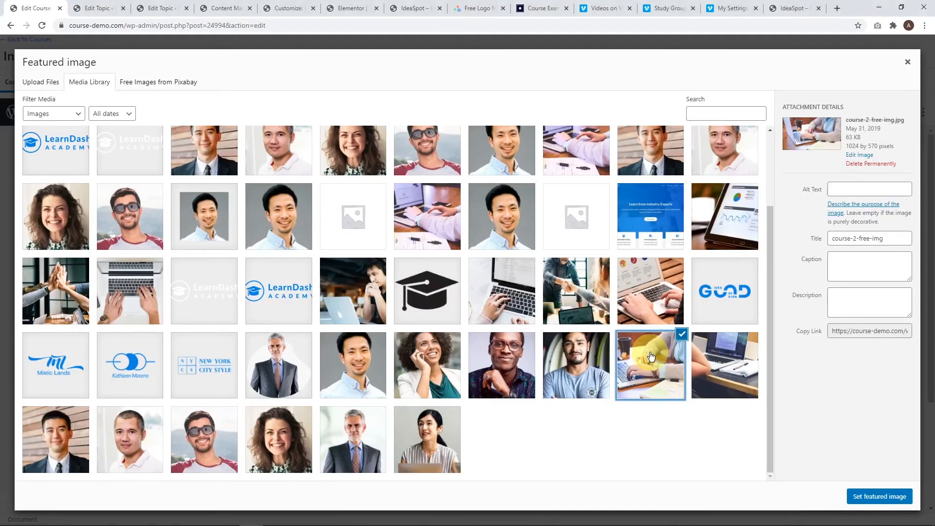
left_click(876, 498)
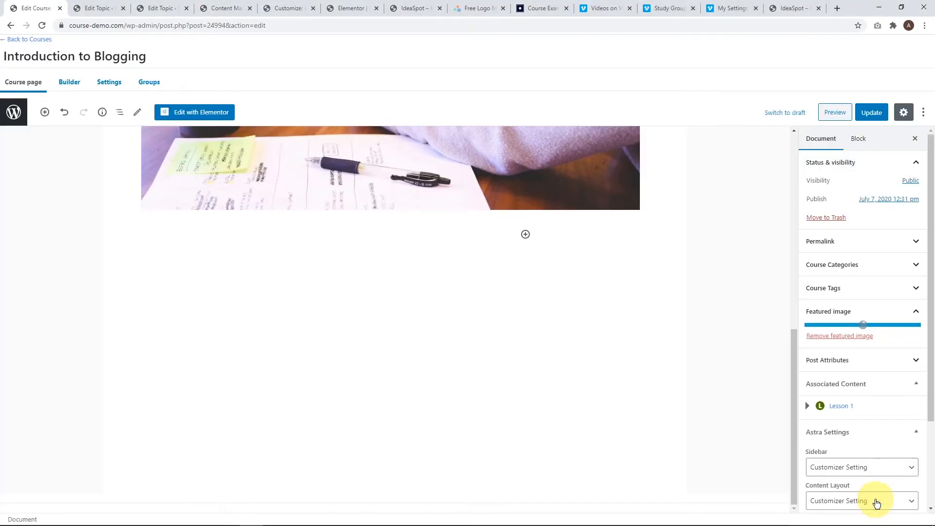
left_click(868, 111)
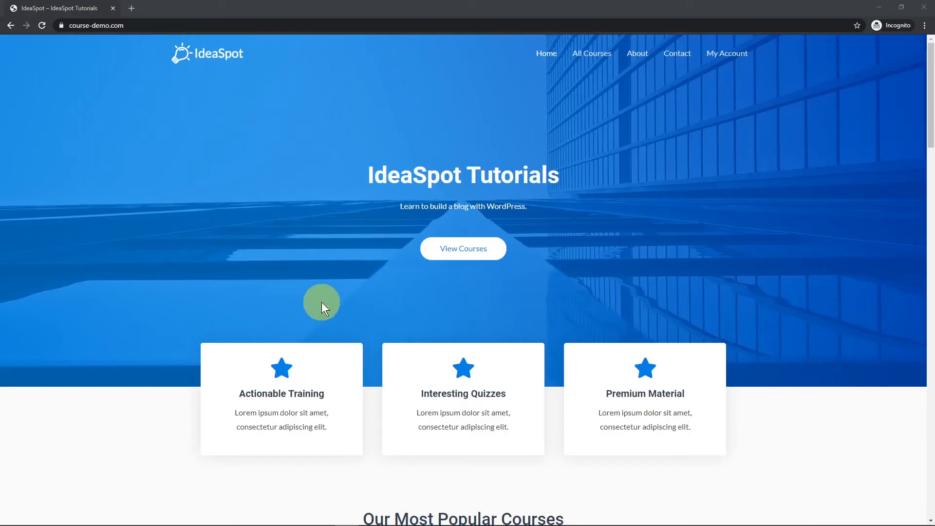
- Check how the Introduction to Blogging course is presented in the public home page's popular courses grid
scroll(321, 302, "down", 3)
scroll(322, 302, "down", 5)
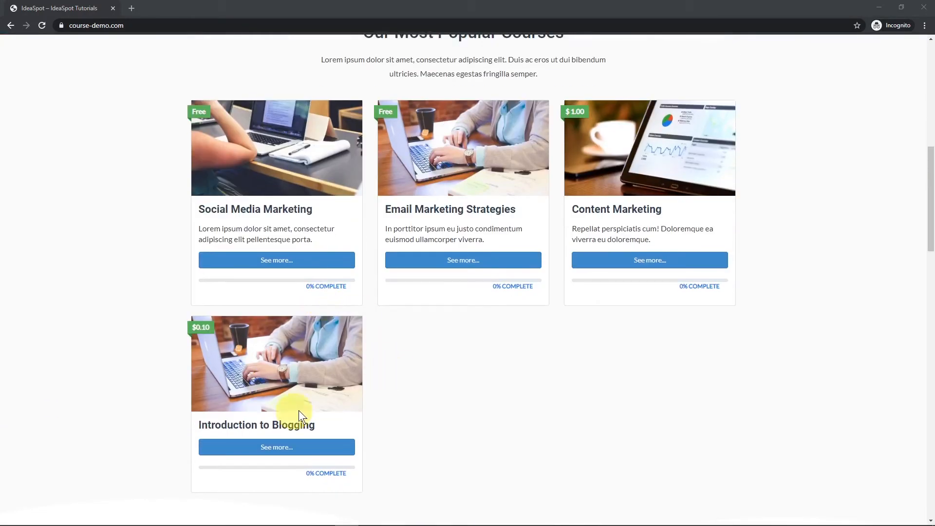
scroll(268, 395, "down", 1)
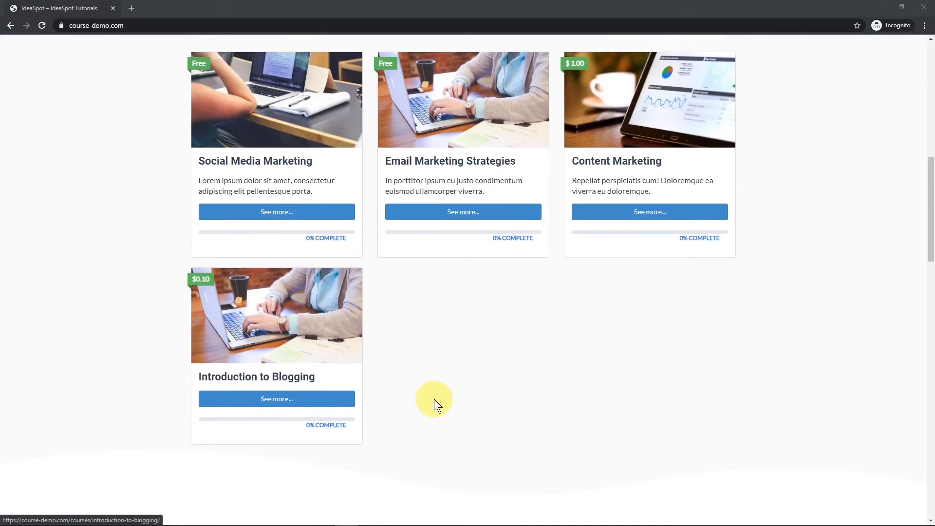
scroll(434, 400, "up", 1)
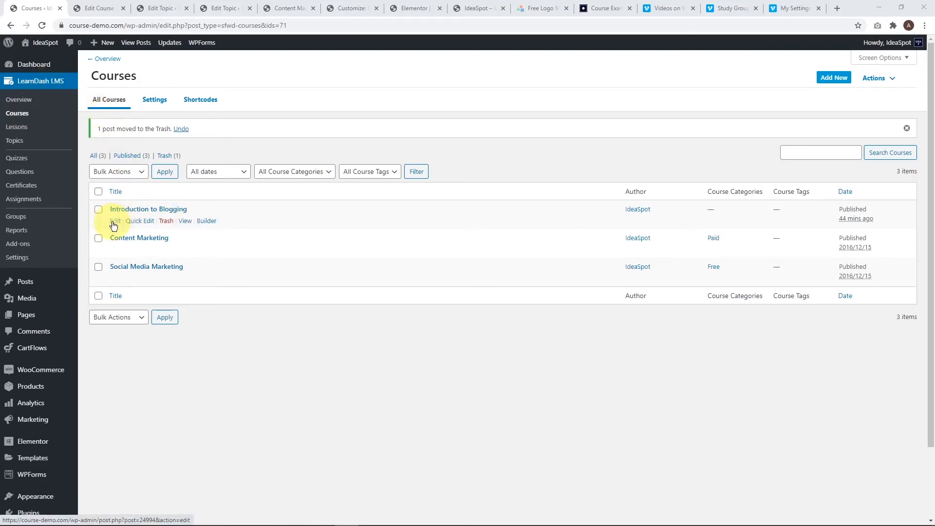
- Give Introduction to Blogging the course grid short description "Welcome to our WordPress beginner tutorial. Let's build a blog together." and update the course
left_click(113, 222)
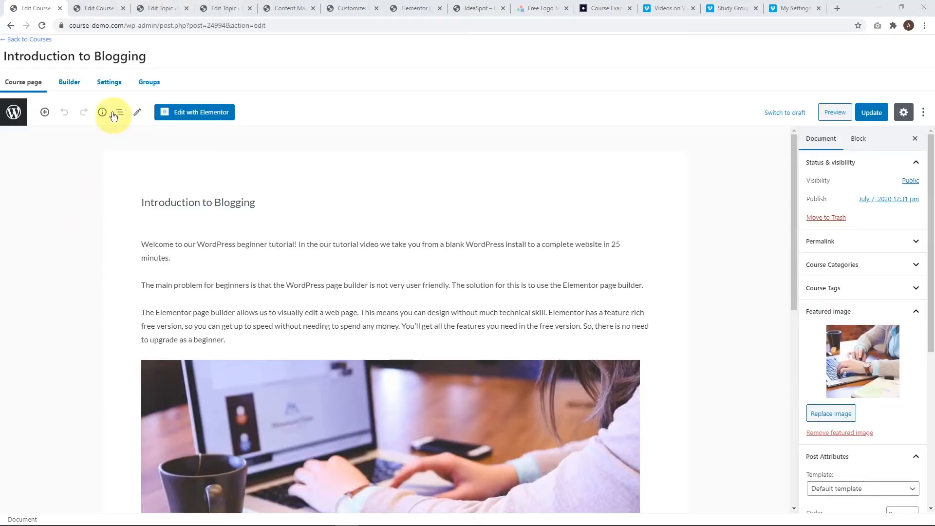
left_click(108, 81)
scroll(248, 248, "down", 5)
scroll(253, 264, "down", 12)
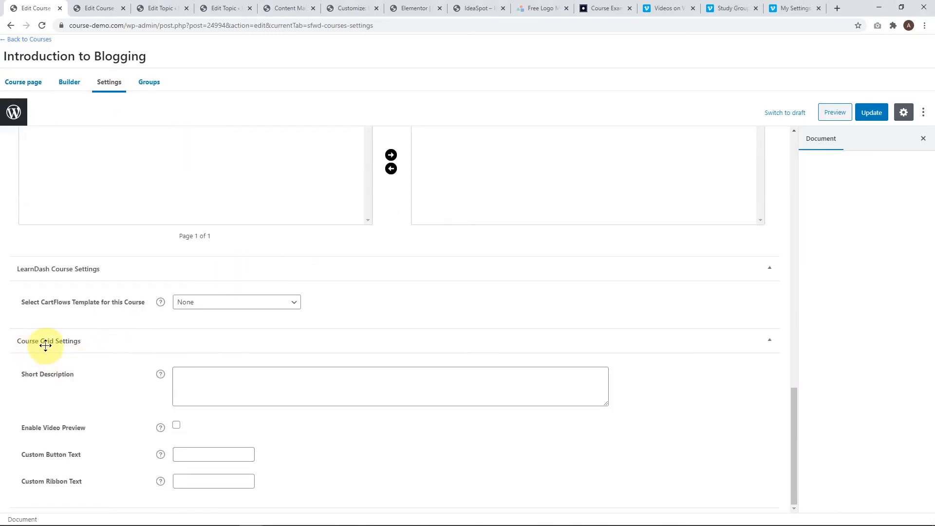
left_click(183, 379)
type("Welcome to our WordPress beginner tutorial. Let's build a blog together.")
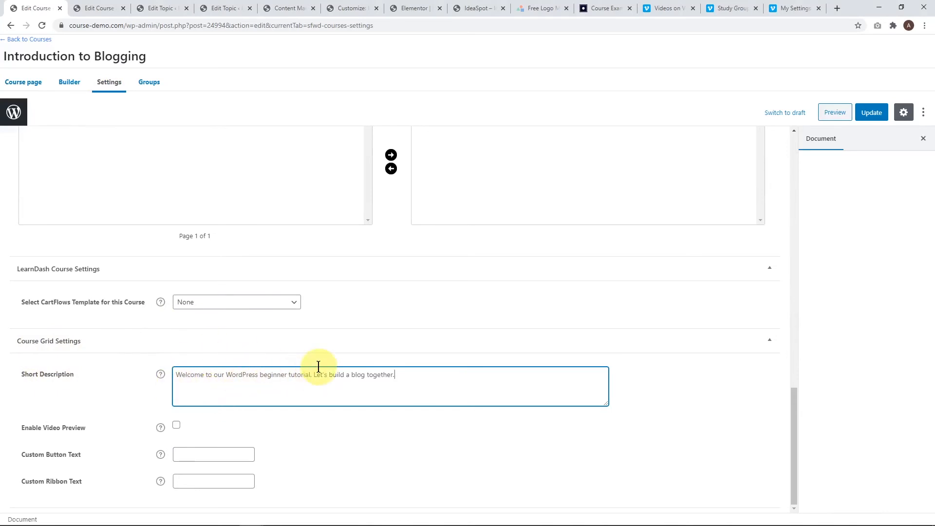
left_click(870, 112)
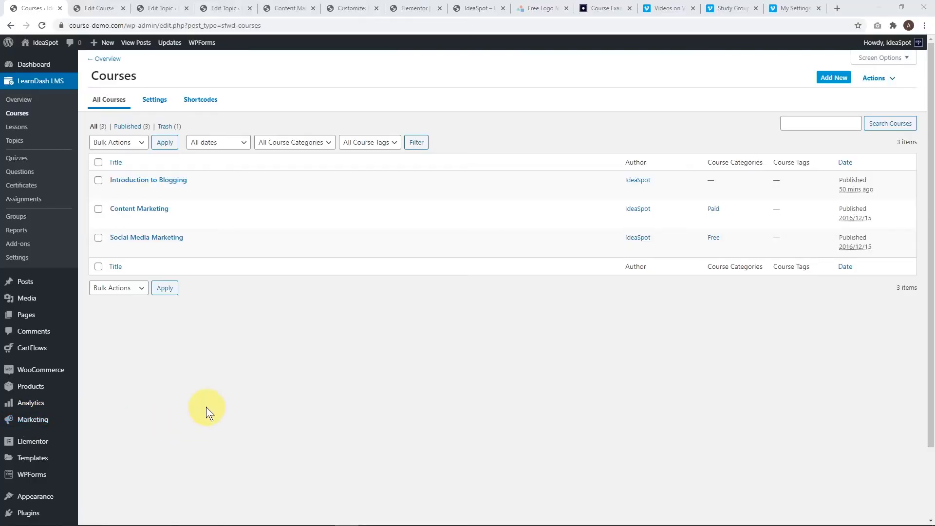
- Add a new WooCommerce product named Introduction to Blogging
mouse_move(31, 388)
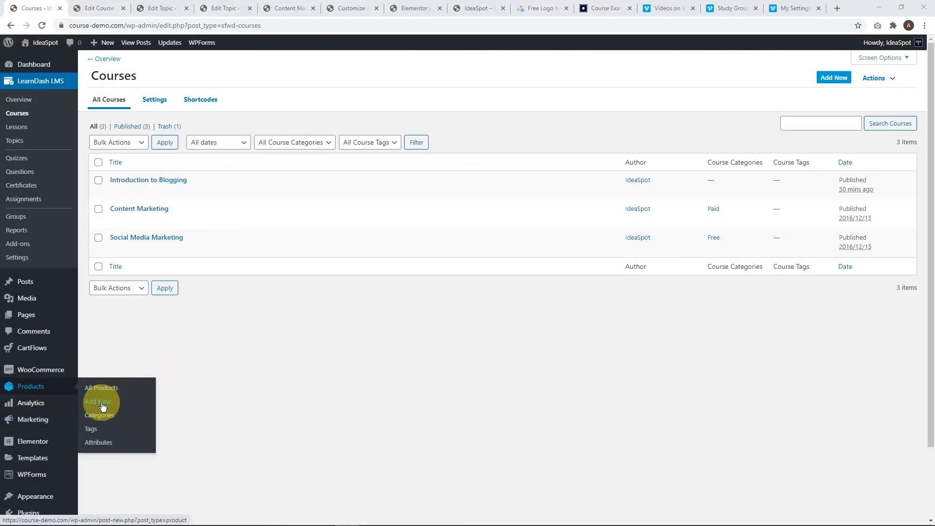
left_click(101, 402)
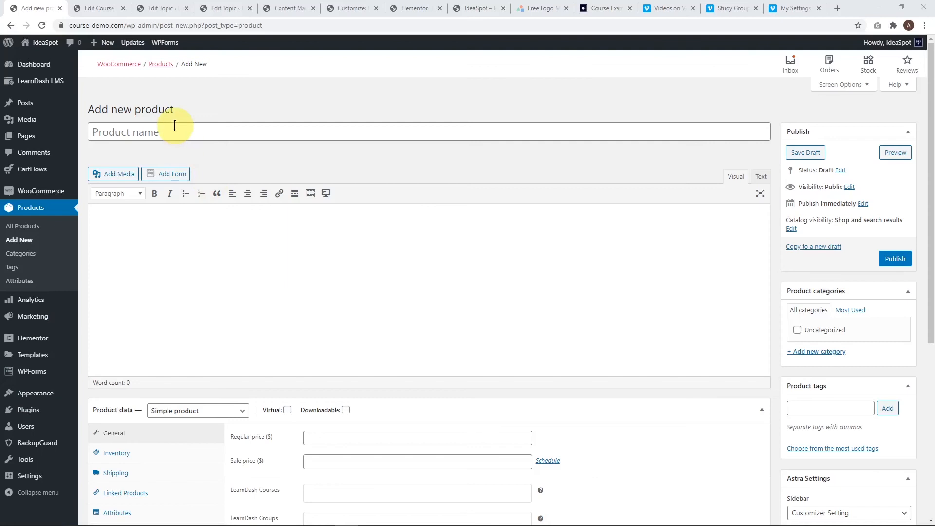
left_click(174, 131)
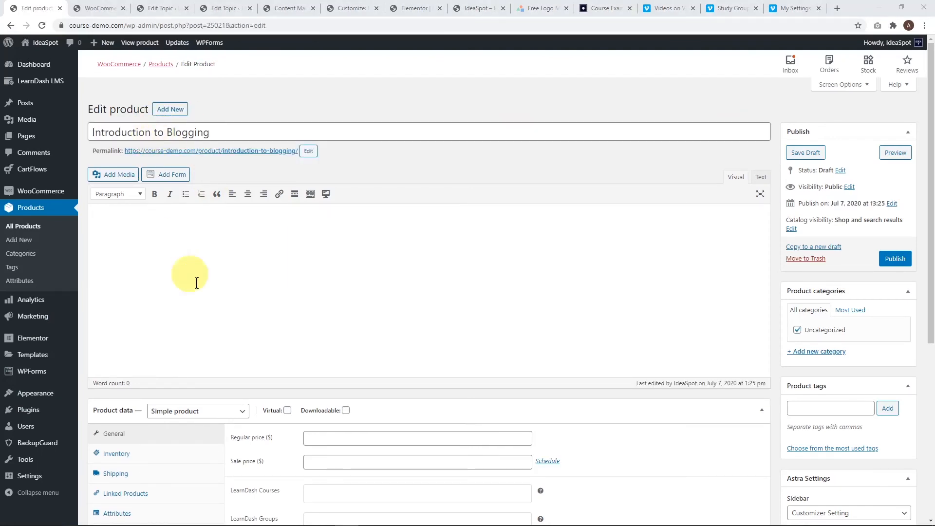
- Mark the Introduction to Blogging product as virtual and set its product type to Course
left_click(287, 411)
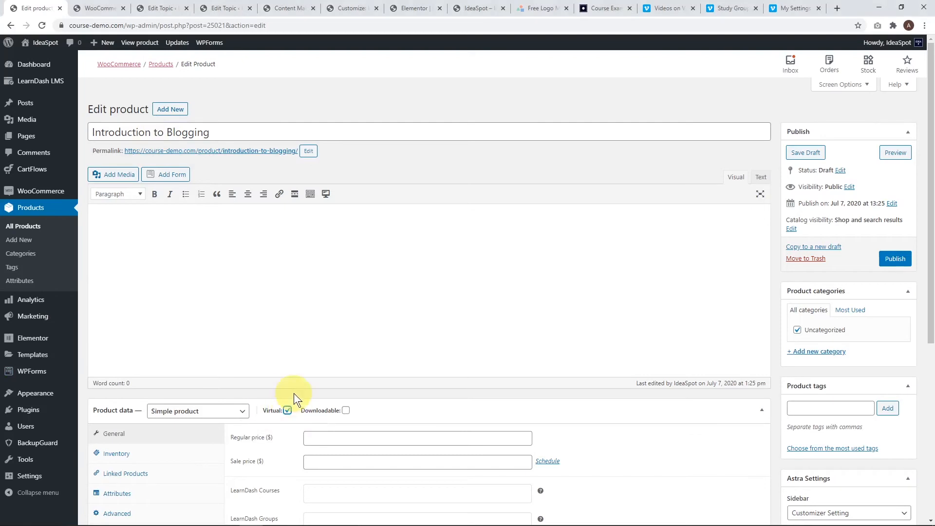
scroll(293, 385, "down", 2)
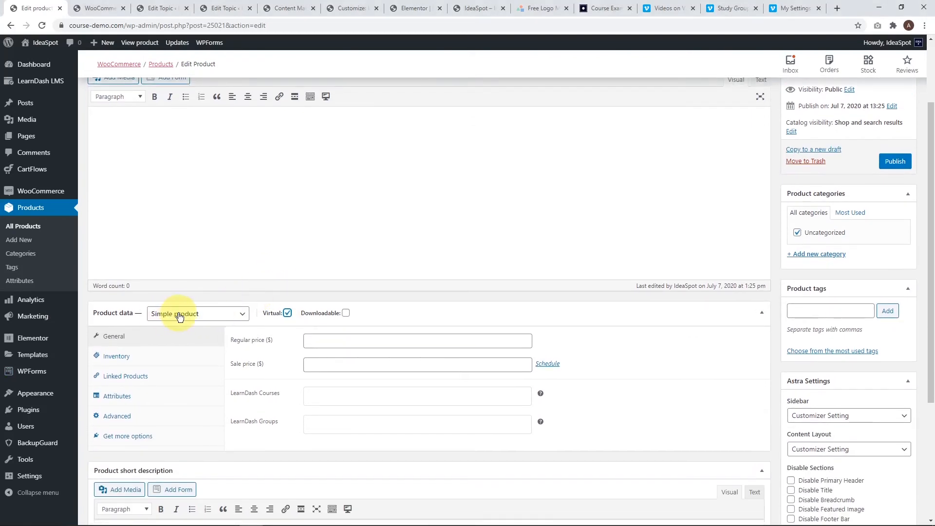
left_click(223, 315)
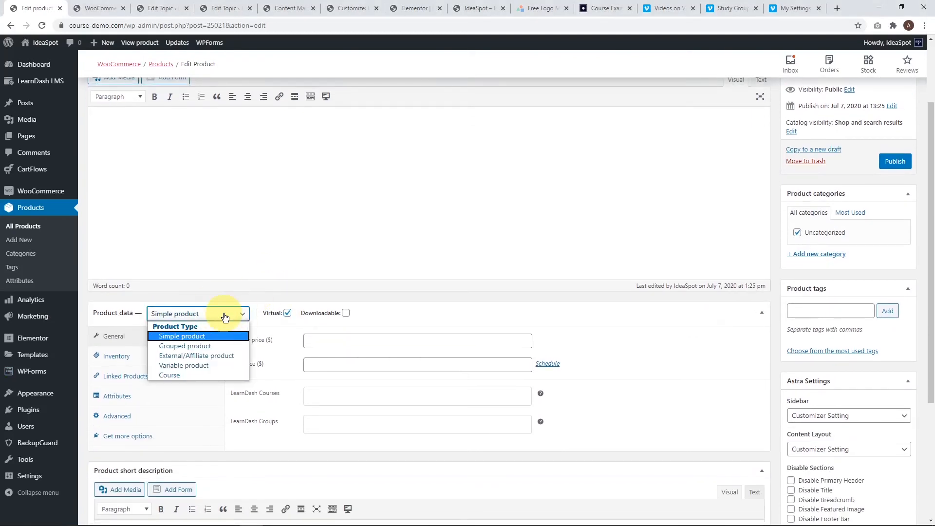
left_click(168, 376)
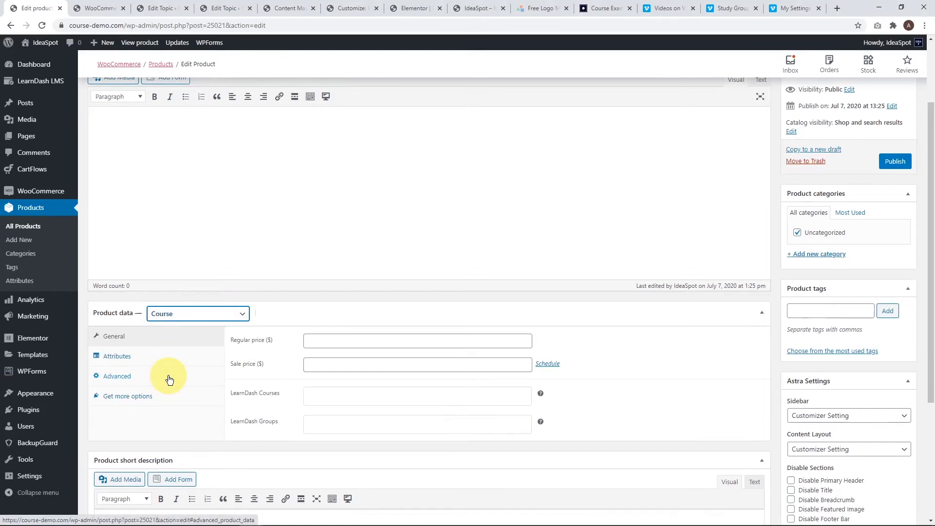
- Link the product to the LearnDash course Introduction to Blogging and set its regular price to 0.1
left_click(331, 401)
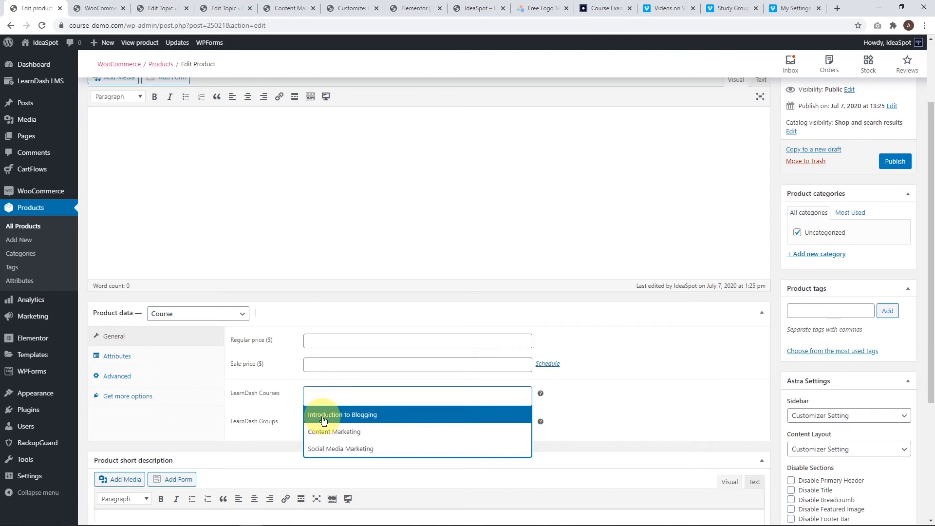
left_click(340, 415)
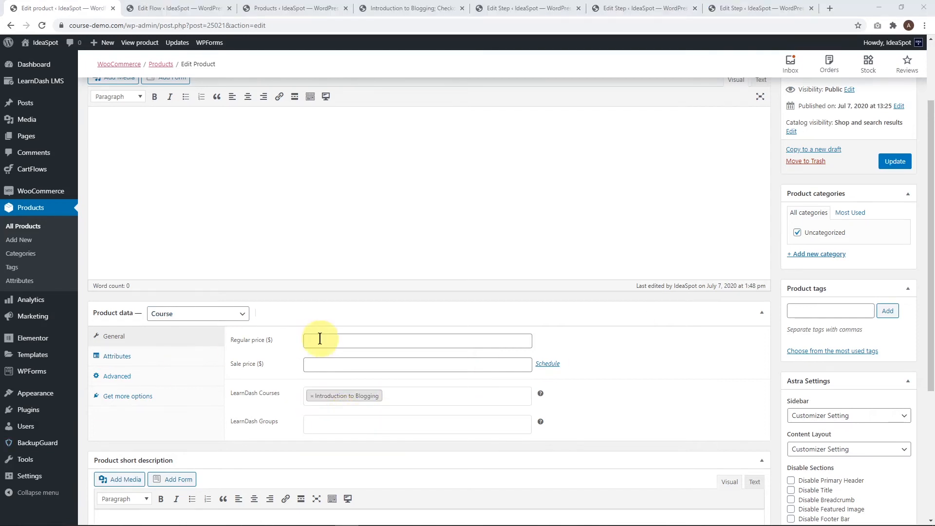
left_click(320, 340)
type("0.10")
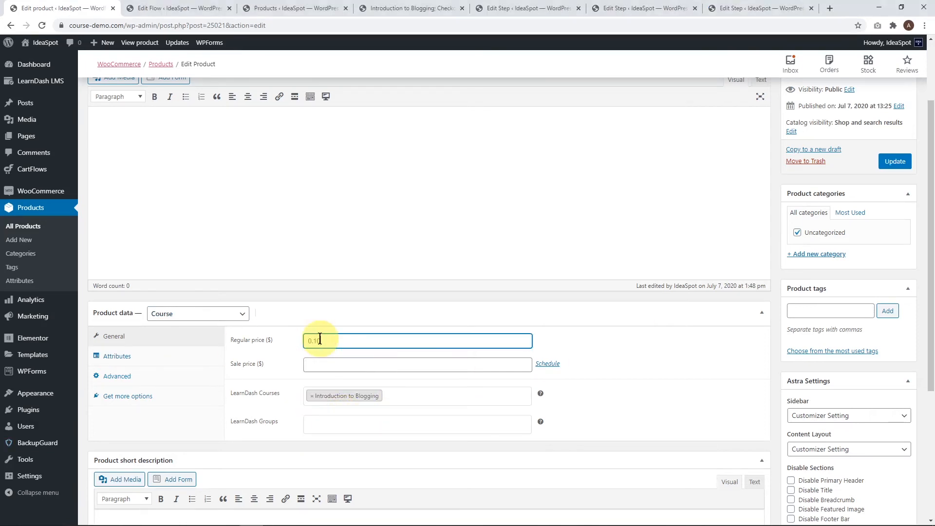
key("BackSpace")
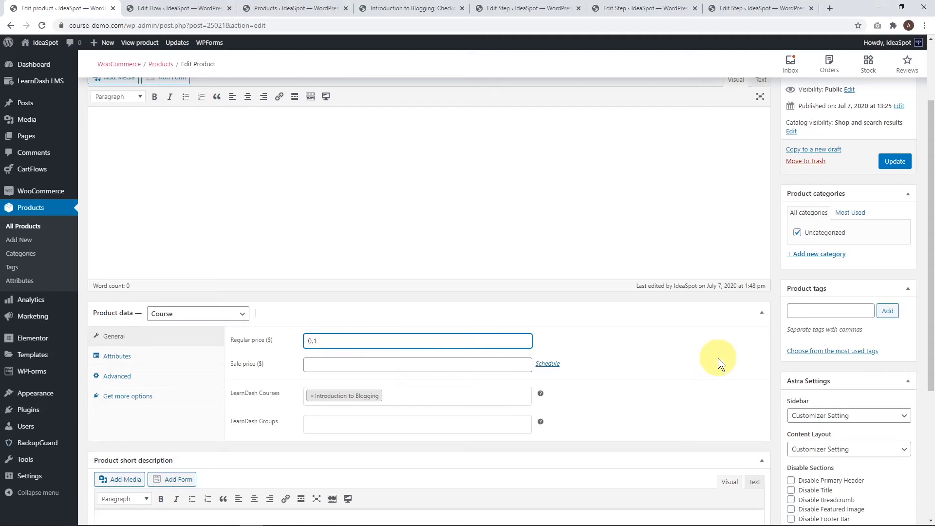
- Set the media library image course-2-free-img.jpg as the product image and update the product
scroll(848, 367, "down", 3)
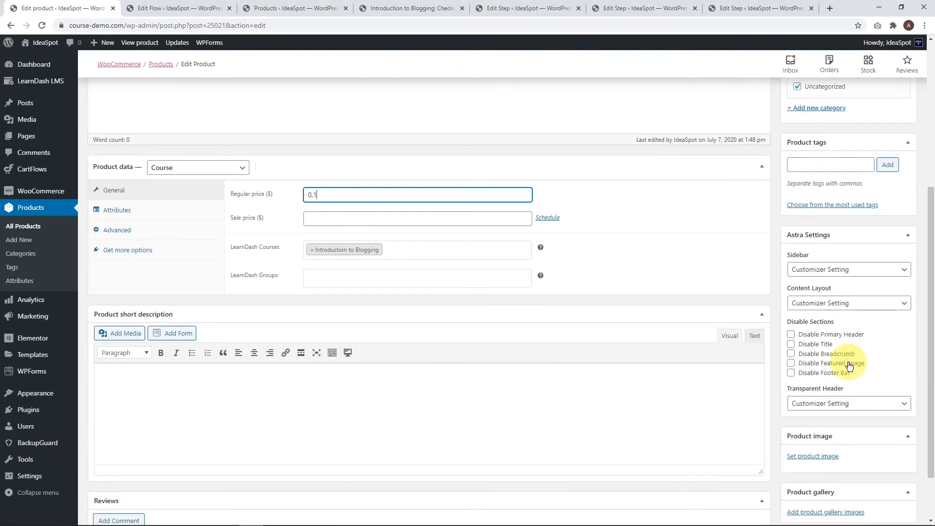
scroll(814, 407, "down", 2)
left_click(822, 391)
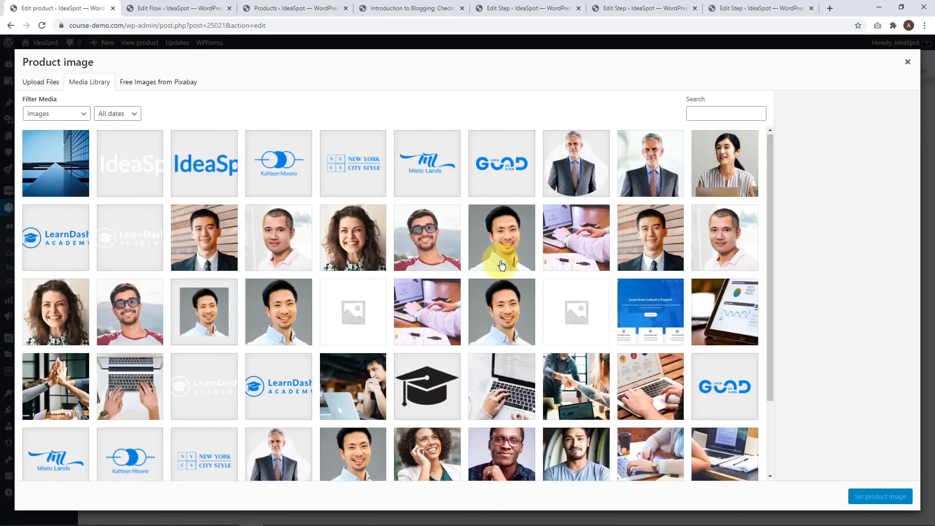
scroll(504, 229, "down", 2)
left_click(662, 363)
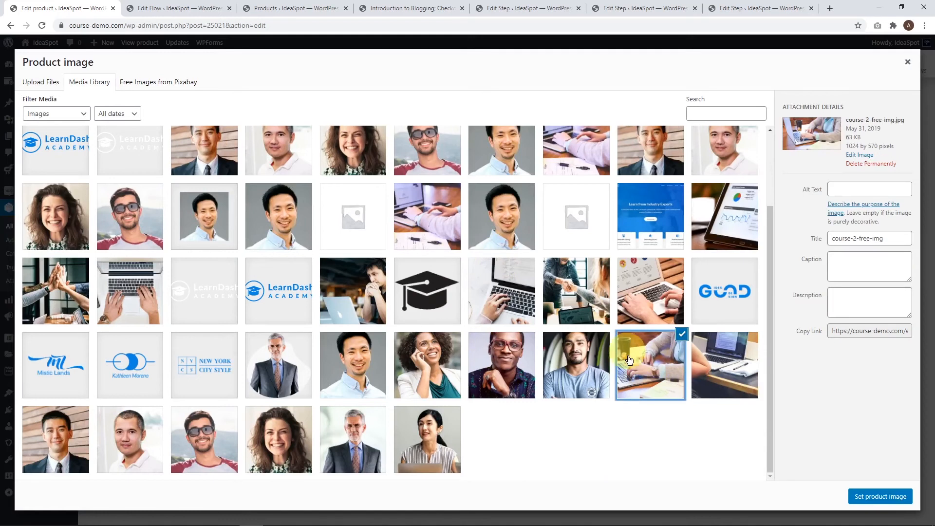
left_click(865, 497)
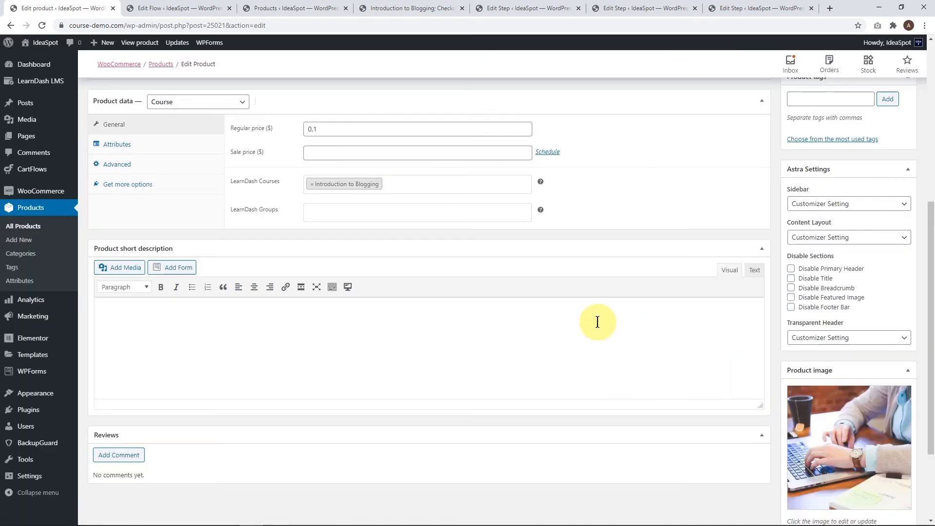
scroll(597, 322, "up", 5)
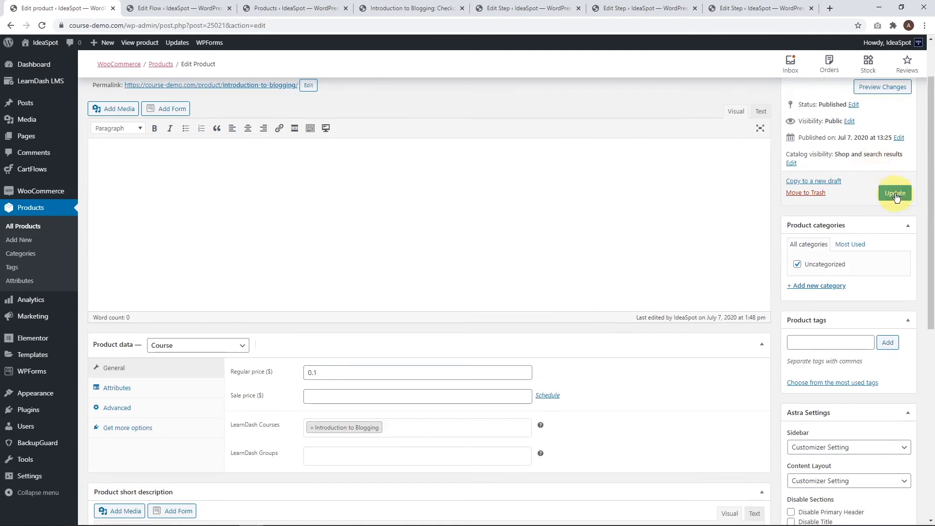
left_click(895, 193)
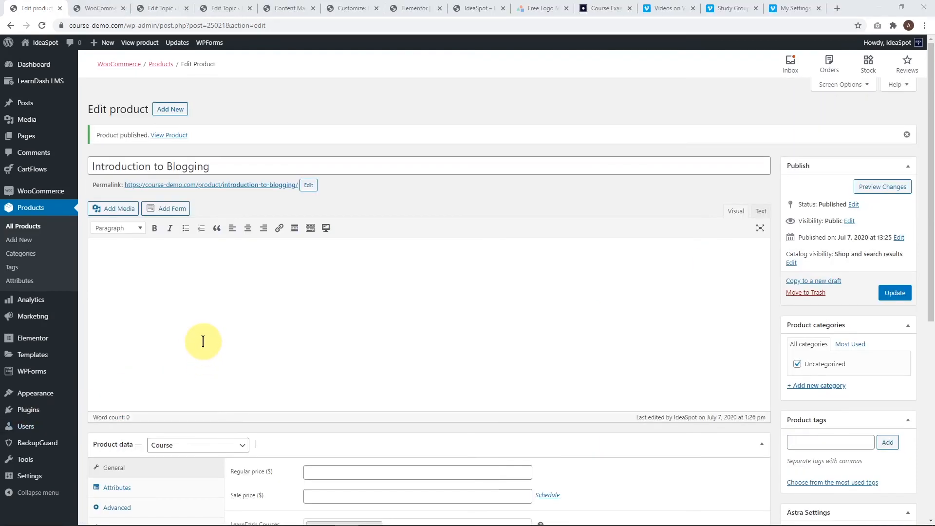
- In WooCommerce's Accounts & Privacy settings, disallow orders without an account and allow login to an existing account during checkout
mouse_move(44, 191)
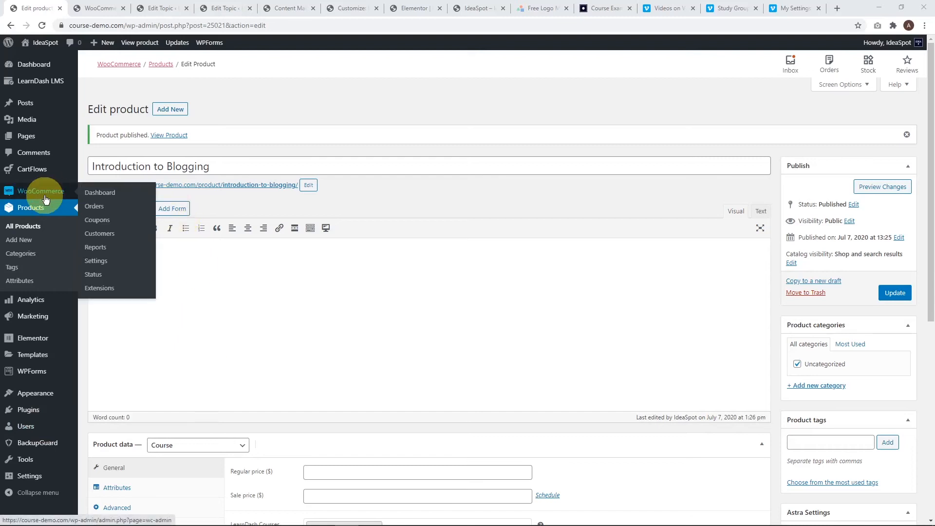
left_click(100, 261)
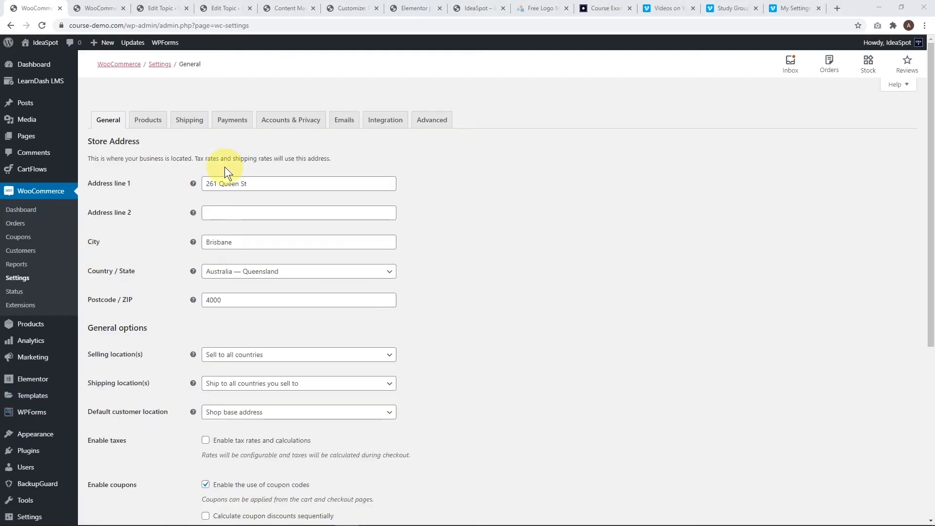
left_click(294, 122)
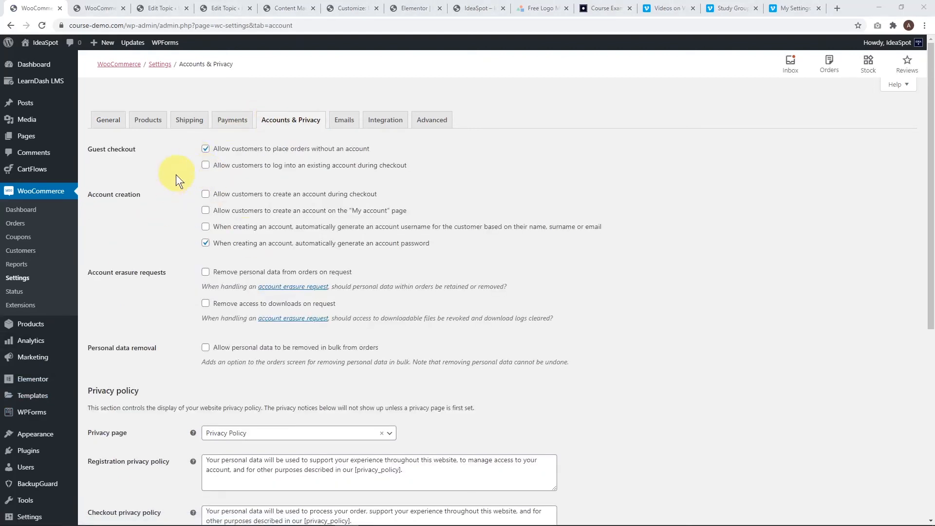
left_click(205, 150)
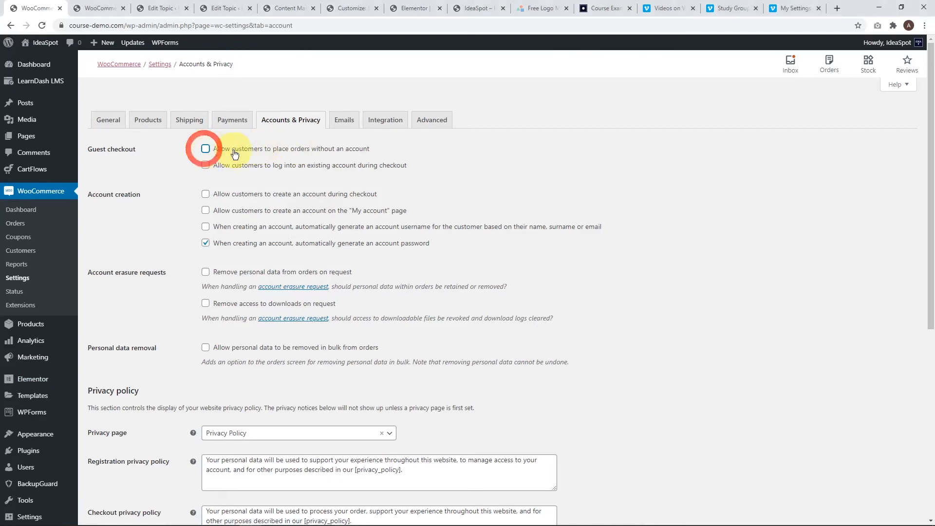
left_click(206, 167)
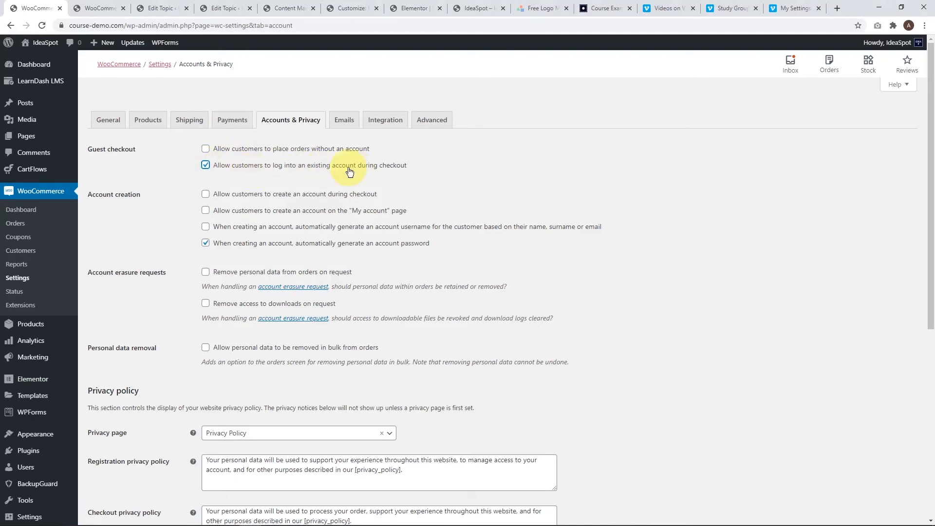
- Allow account creation during checkout with automatically generated usernames and passwords, and save the settings
left_click(204, 198)
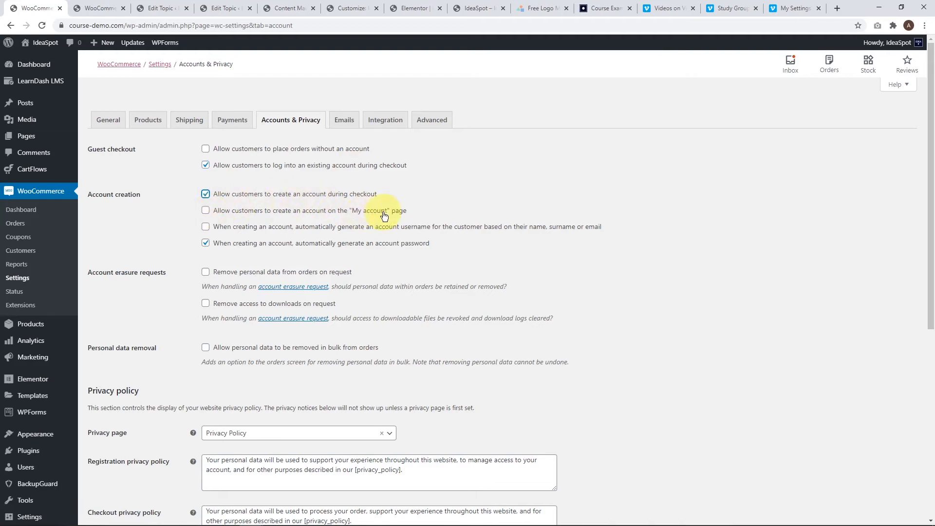
left_click(205, 227)
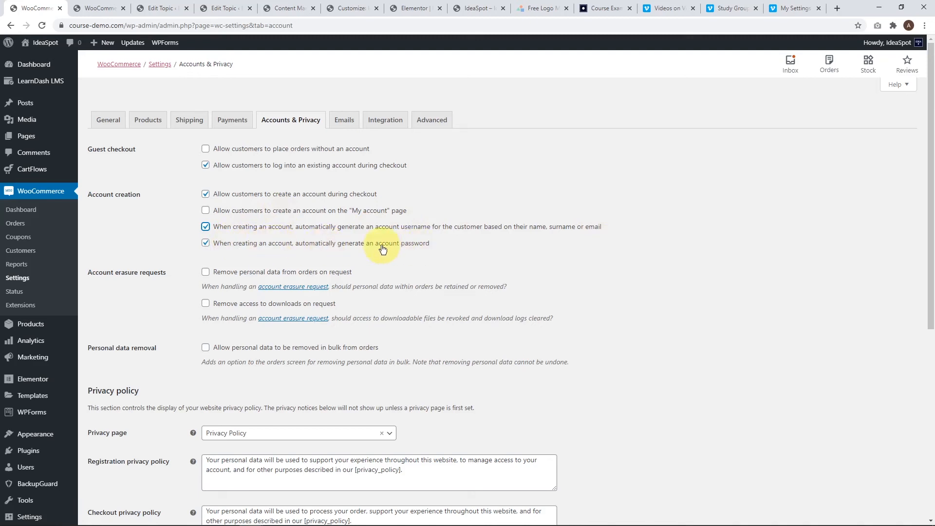
left_click(206, 243)
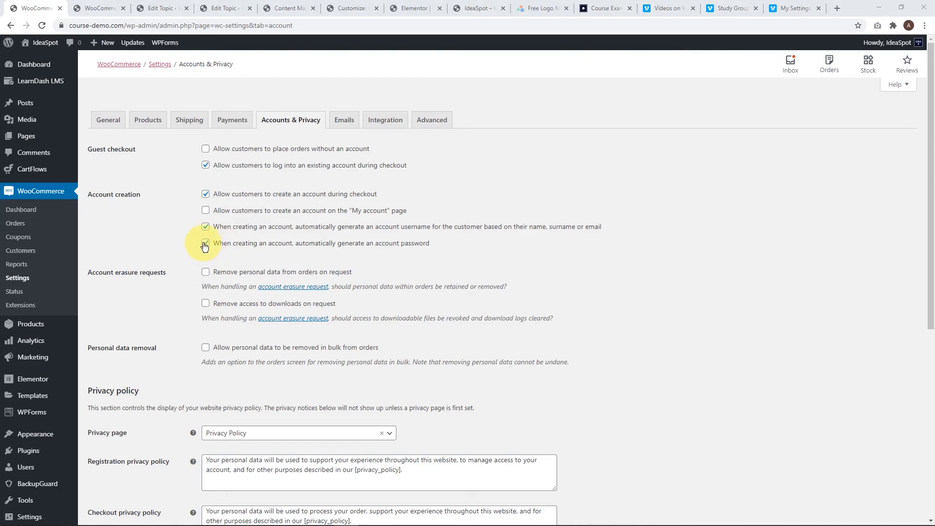
left_click(205, 244)
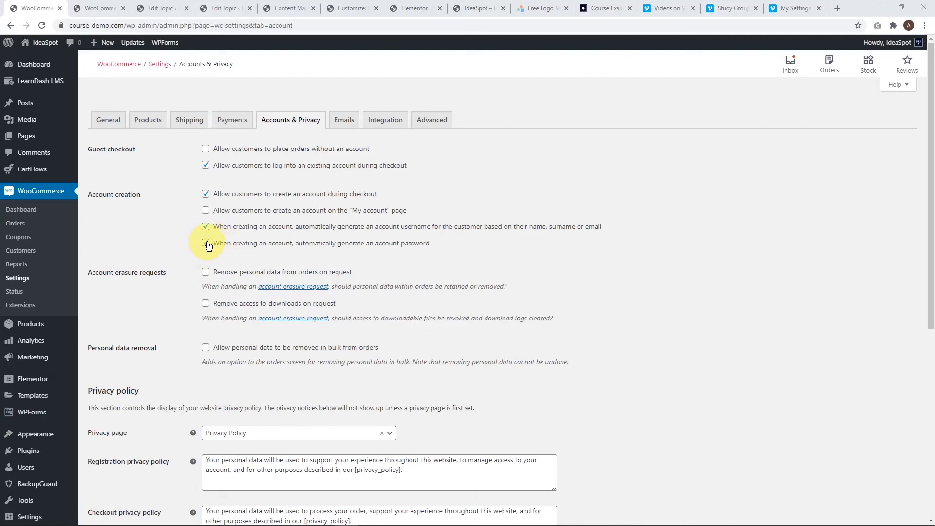
scroll(307, 209, "down", 7)
left_click(121, 480)
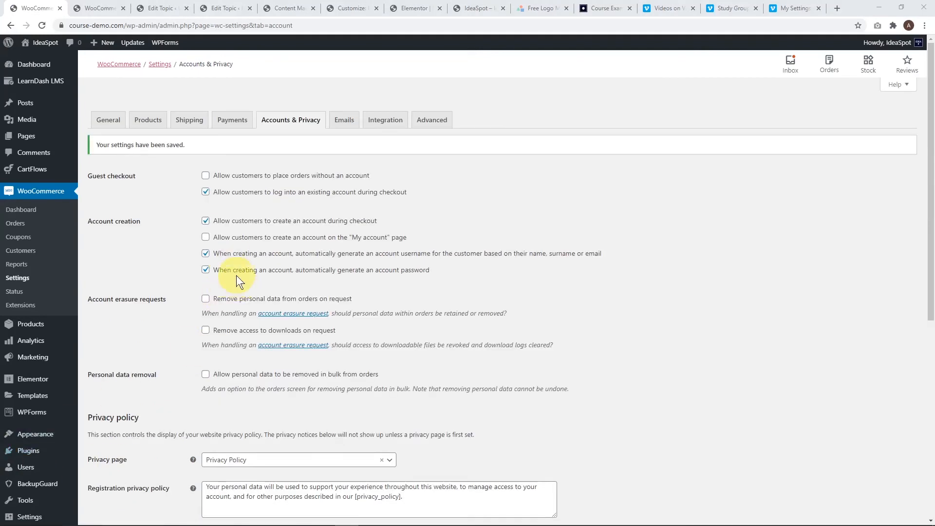
- Clone the existing Content Marketing Course flow in CartFlows
mouse_move(25, 174)
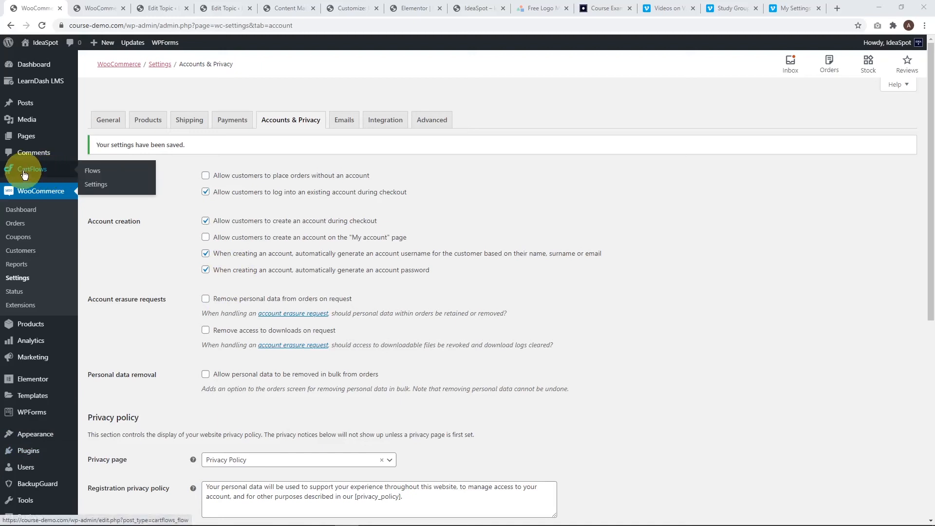
left_click(87, 172)
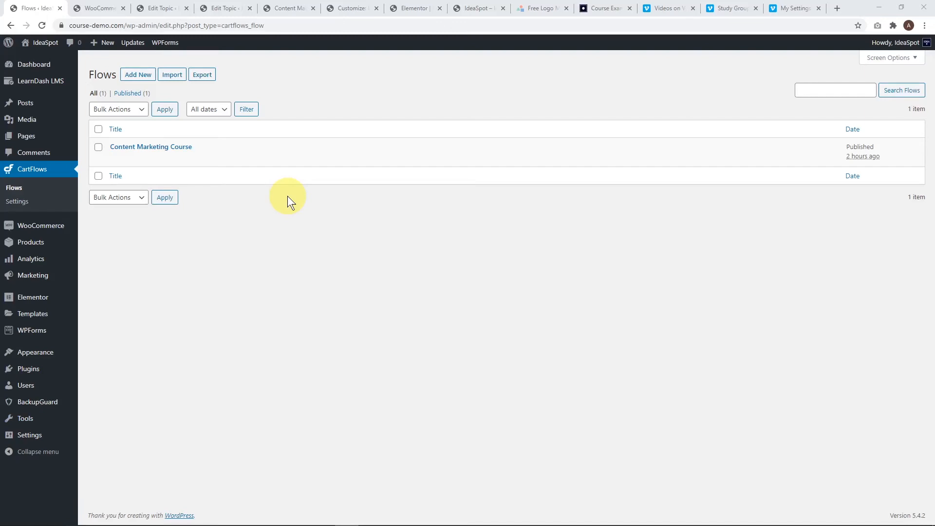
mouse_move(259, 171)
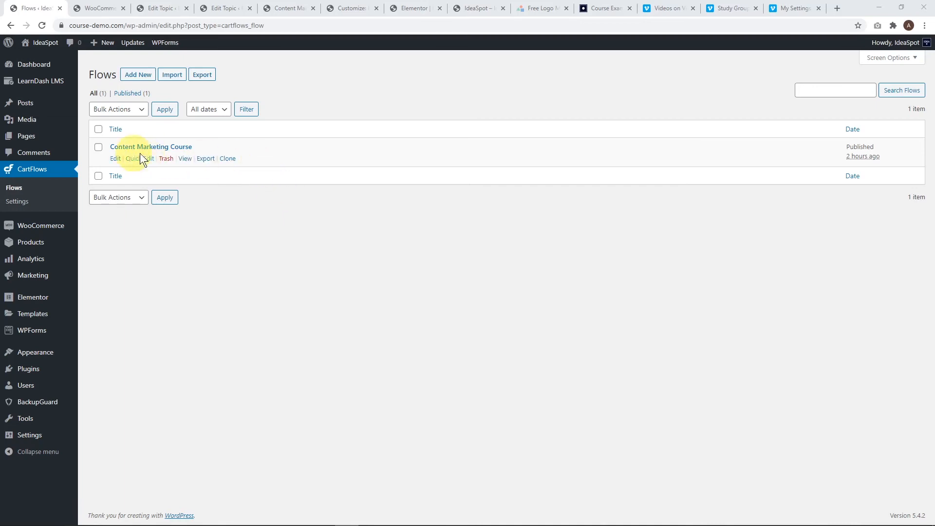
left_click(228, 159)
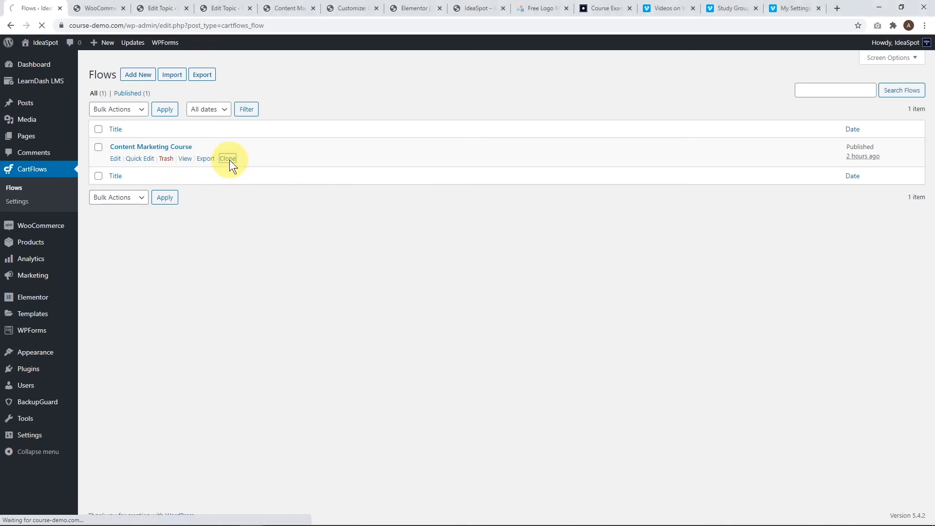
- Rename the cloned flow as Introduction to Blogging and update it
left_click_drag(267, 97, 81, 99)
key("BackSpace")
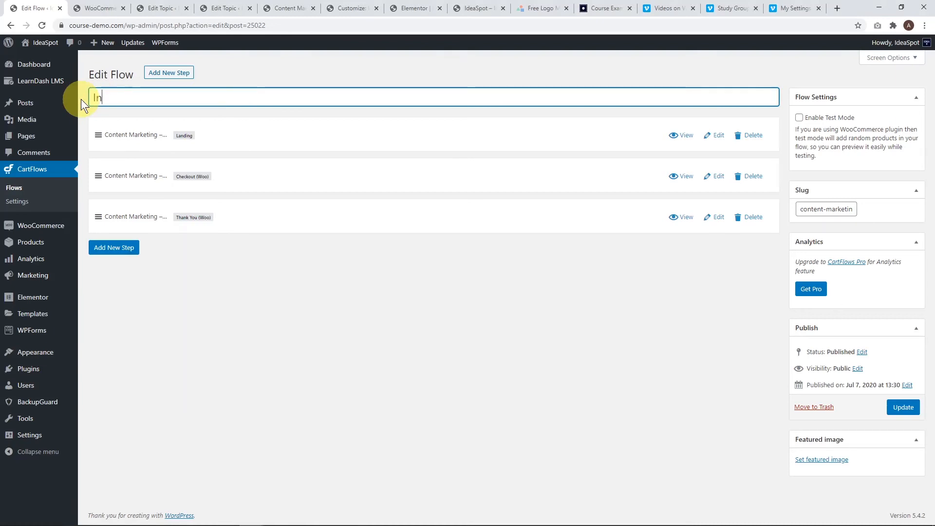
type("Introduction to Blogging")
left_click(903, 407)
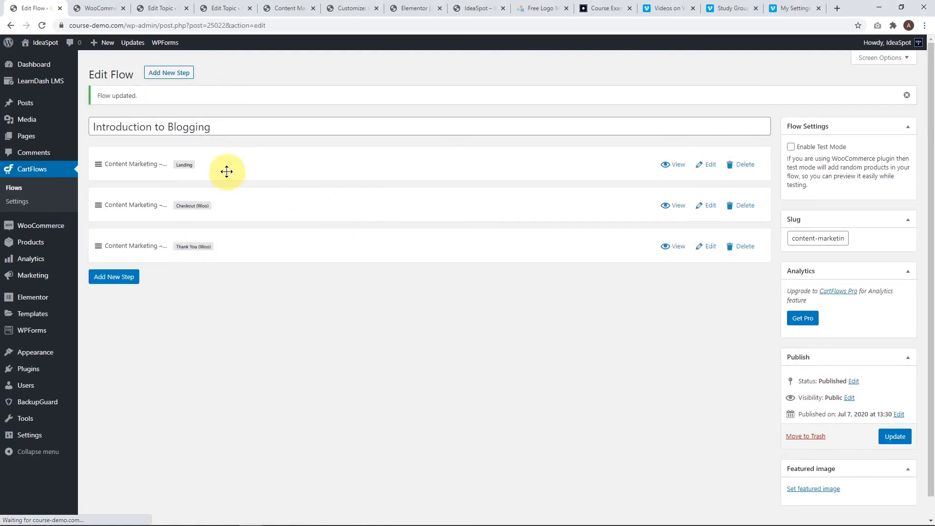
- Replace the Content Marketing product in the flow's checkout step with the Introduction to Blogging product
left_click(709, 206)
scroll(213, 307, "down", 2)
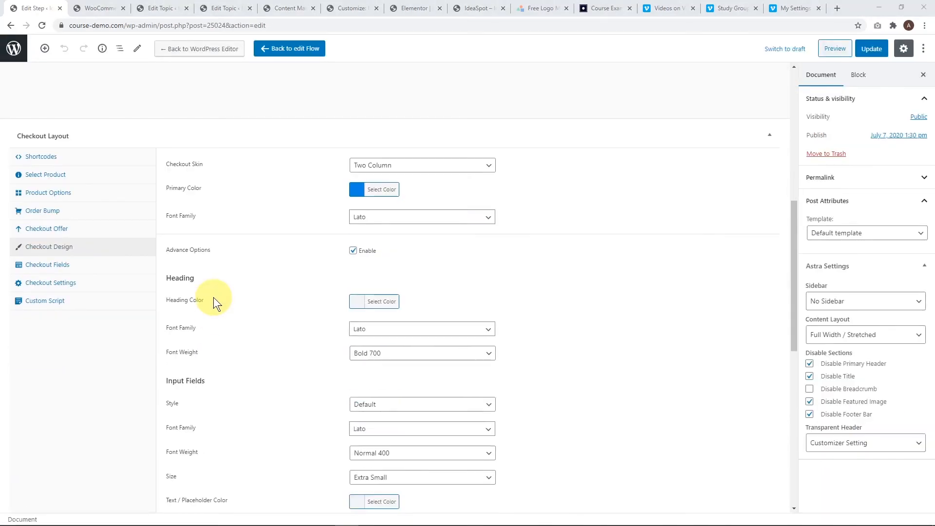
left_click(49, 174)
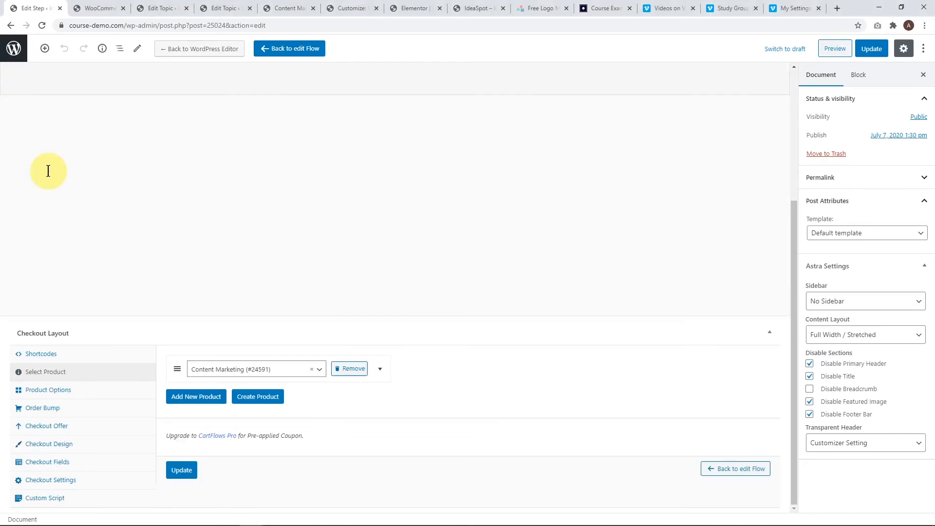
left_click(311, 373)
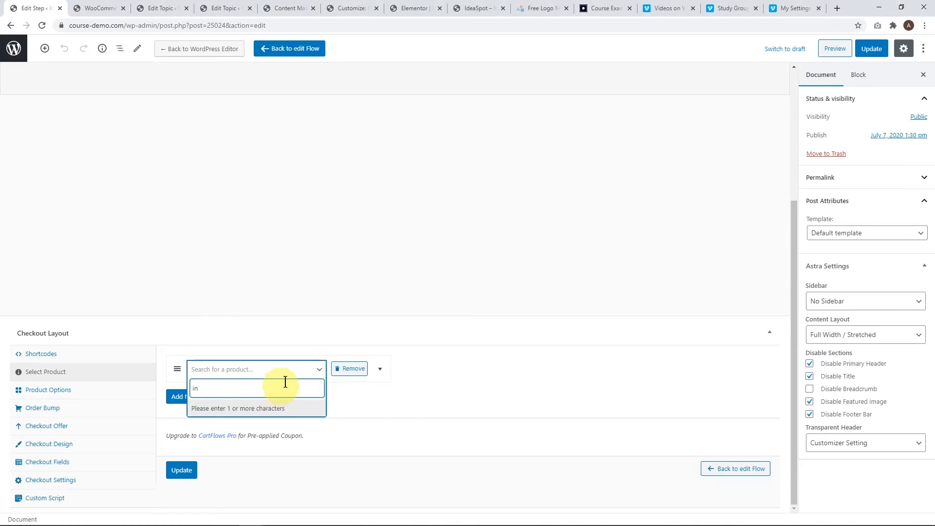
type("int")
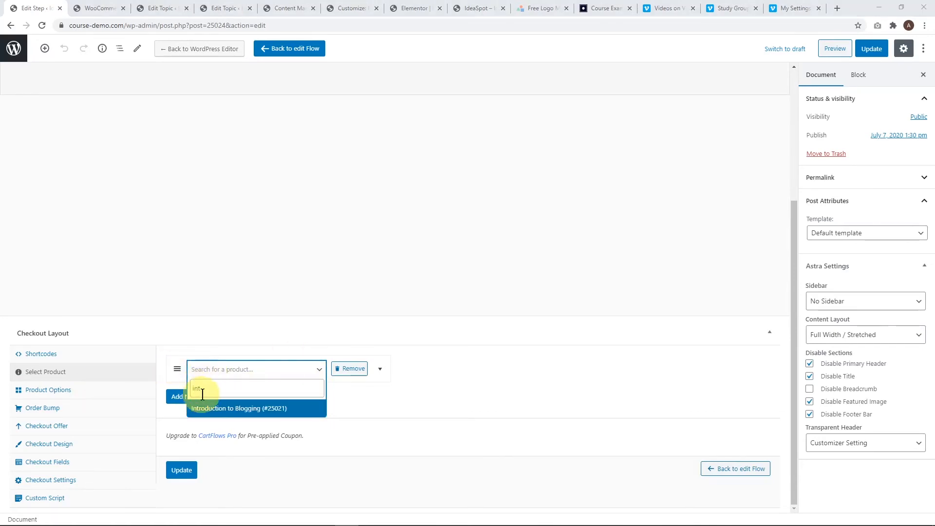
left_click(218, 408)
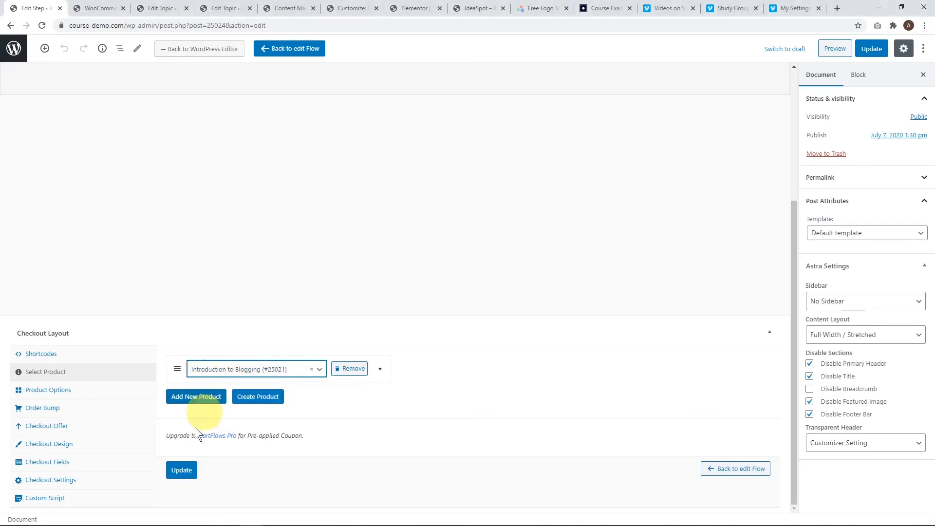
- Update the checkout step with its new product and review its page layout in Elementor
left_click(180, 471)
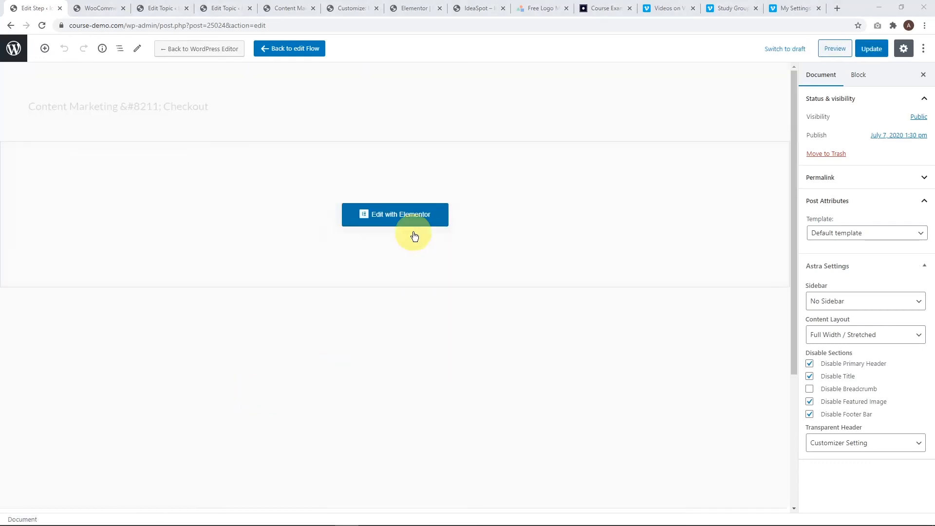
left_click(408, 221)
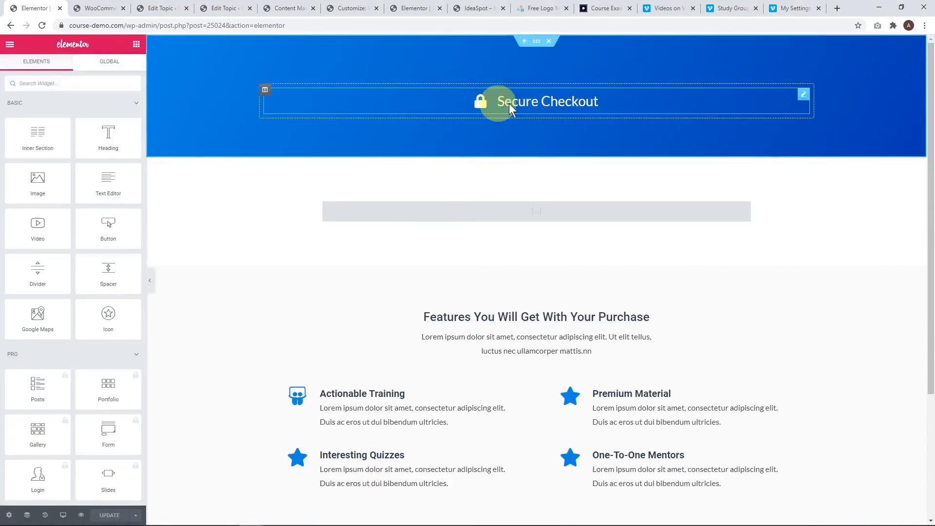
scroll(551, 100, "down", 4)
scroll(585, 242, "up", 4)
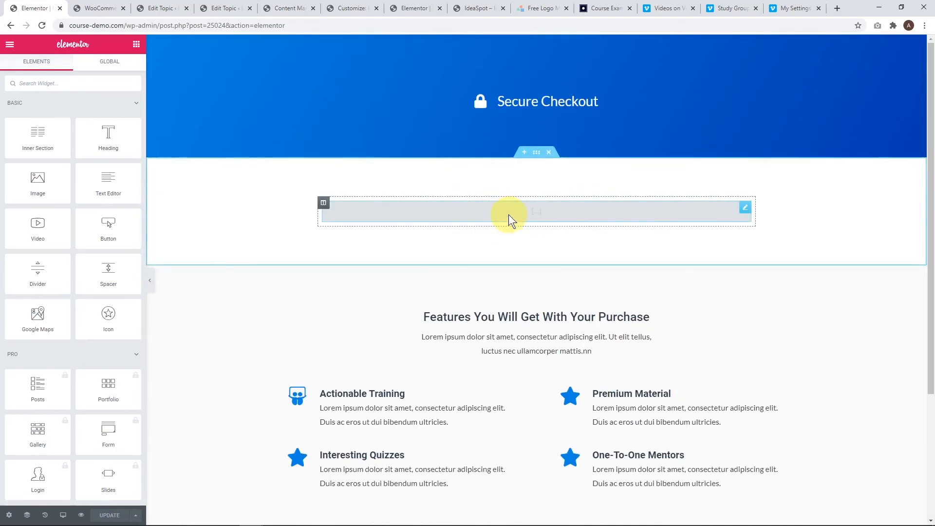
scroll(509, 214, "down", 3)
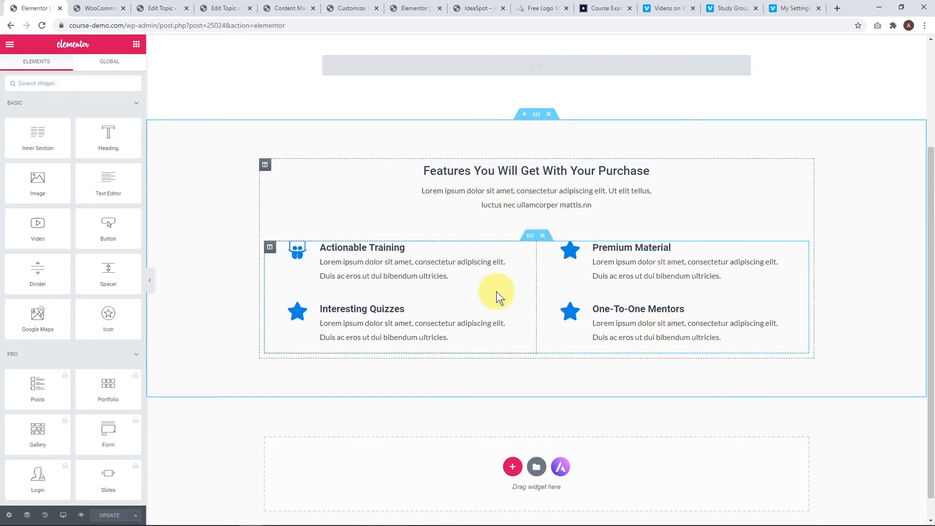
scroll(592, 292, "up", 3)
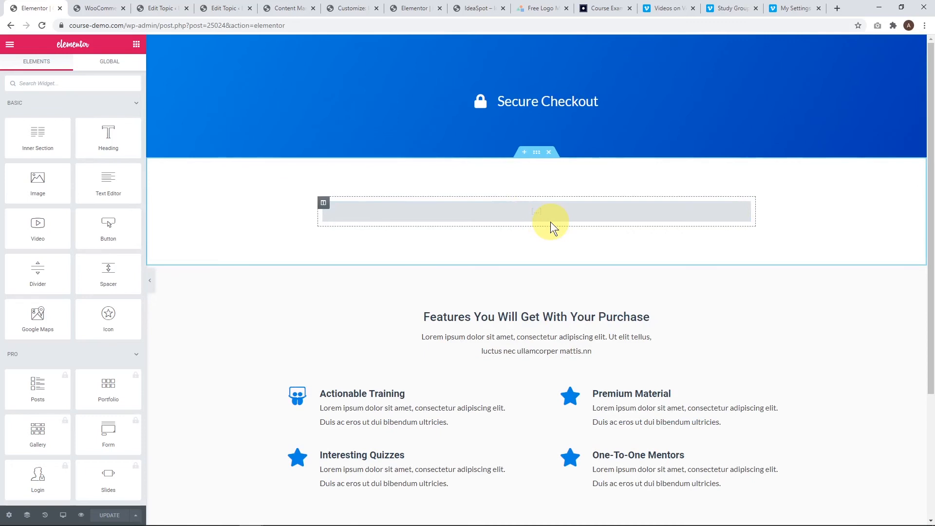
left_click(10, 47)
left_click(58, 317)
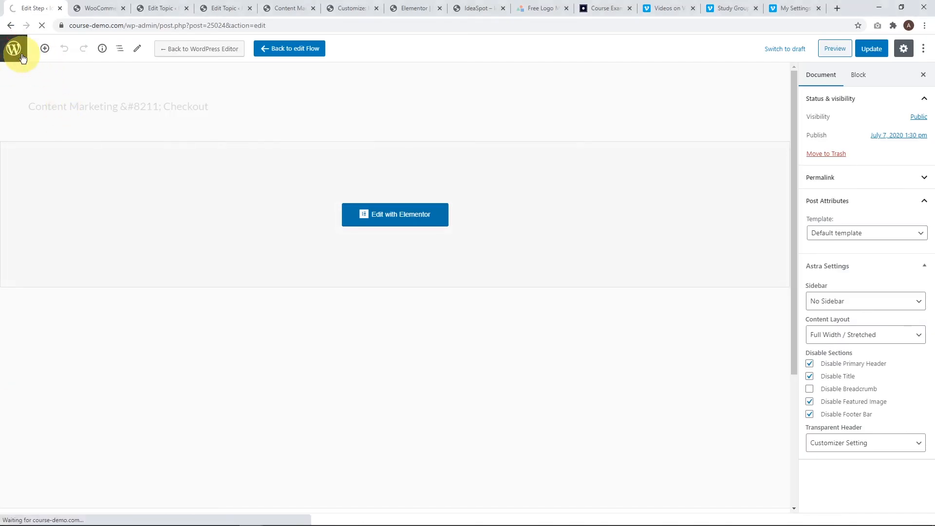
- Open the landing, checkout and thank-you steps of the Introduction to Blogging flow for editing in separate browser tabs
left_click(22, 57)
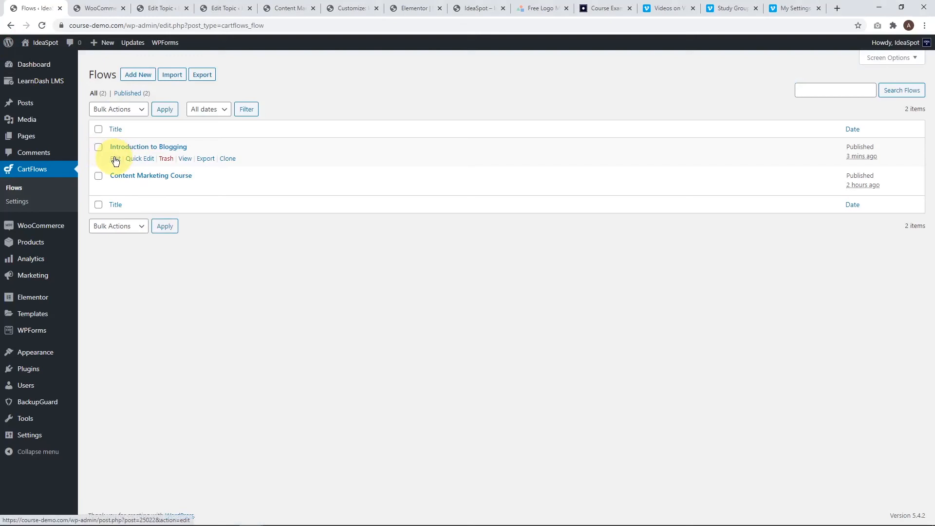
left_click(114, 160)
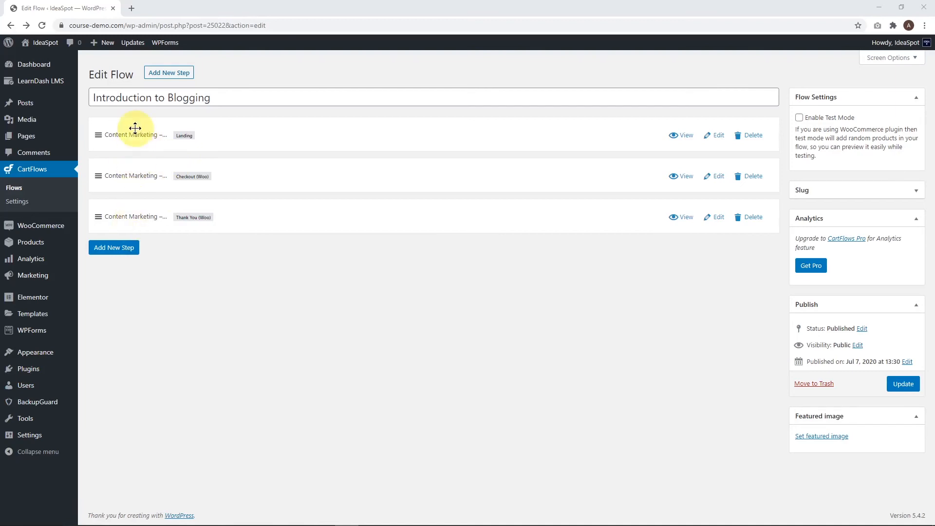
right_click(718, 136)
left_click(731, 141)
right_click(714, 177)
left_click(733, 186)
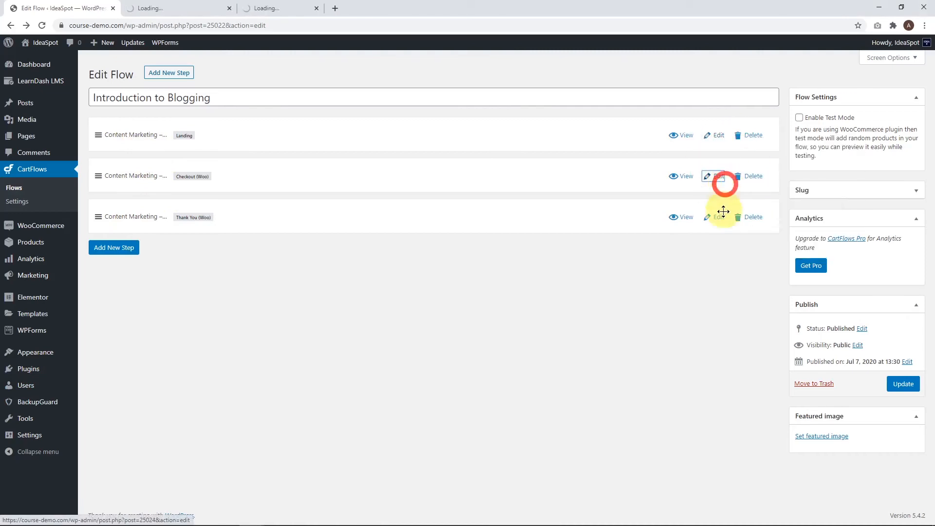
right_click(720, 218)
left_click(737, 227)
- Rename the landing step as "Introduction to Blogging; Landing"
left_click(166, 9)
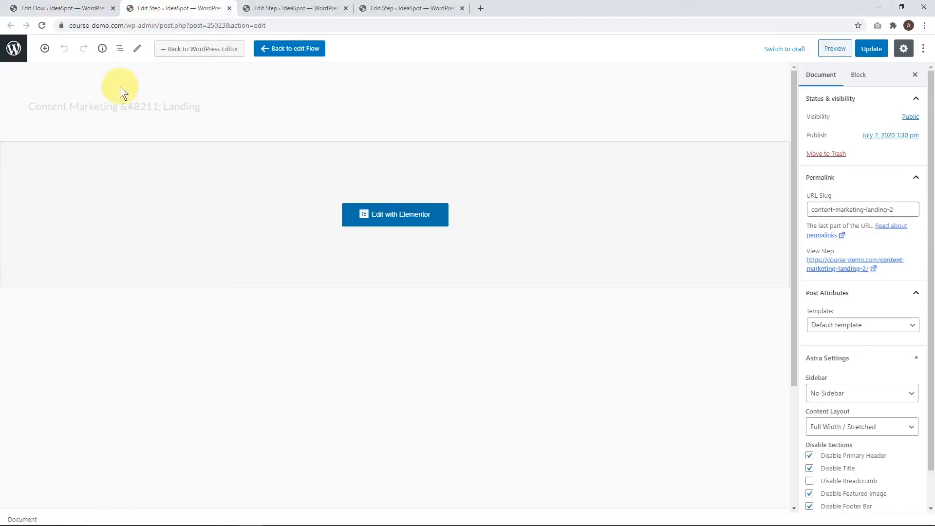
left_click_drag(128, 104, 32, 104)
type("Introduction to Blogging")
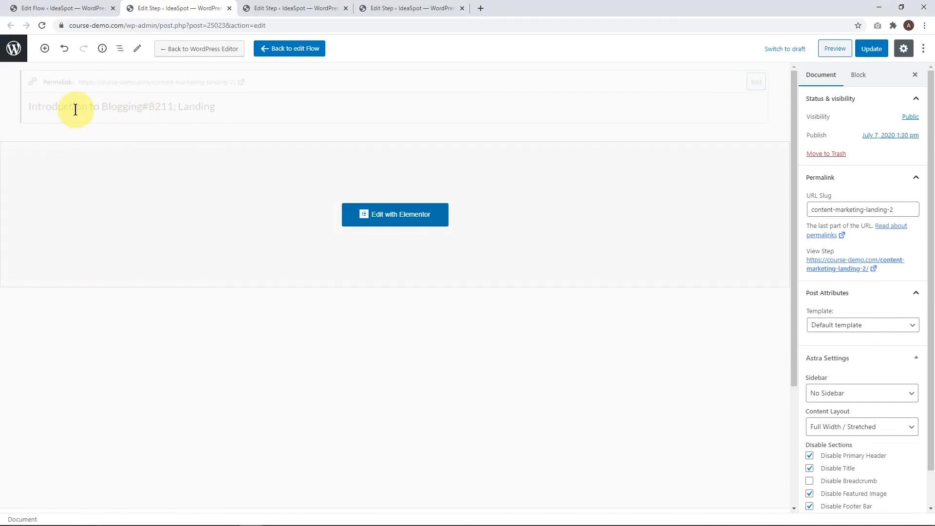
double_click(176, 106)
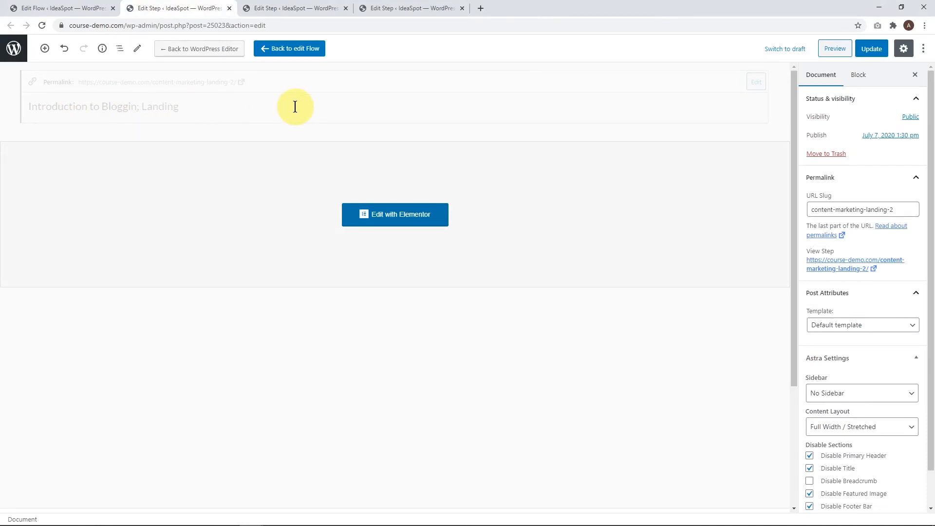
- Set the landing step's URL slug to introduction-to-blogging and update the step
left_click_drag(902, 232, 814, 233)
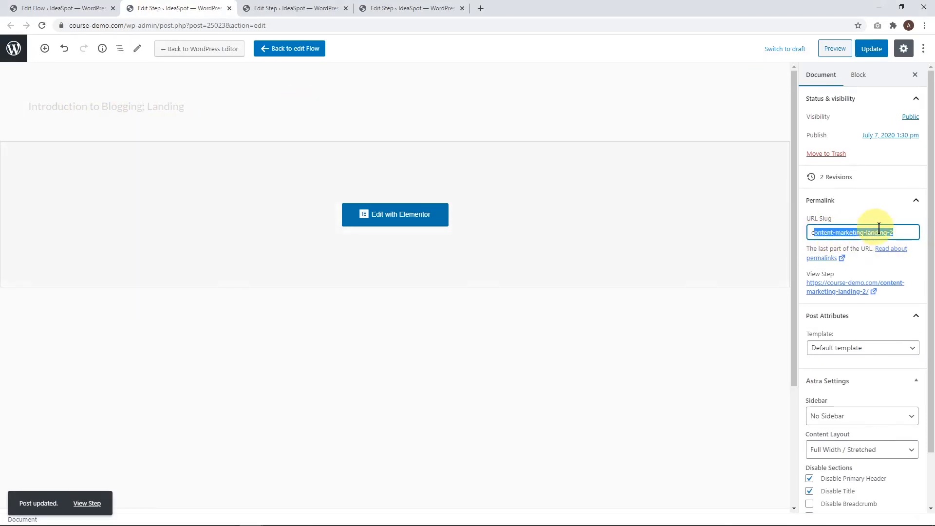
left_click(891, 233)
left_click_drag(904, 234, 757, 229)
type("Introduction to Blogging")
left_click(848, 233)
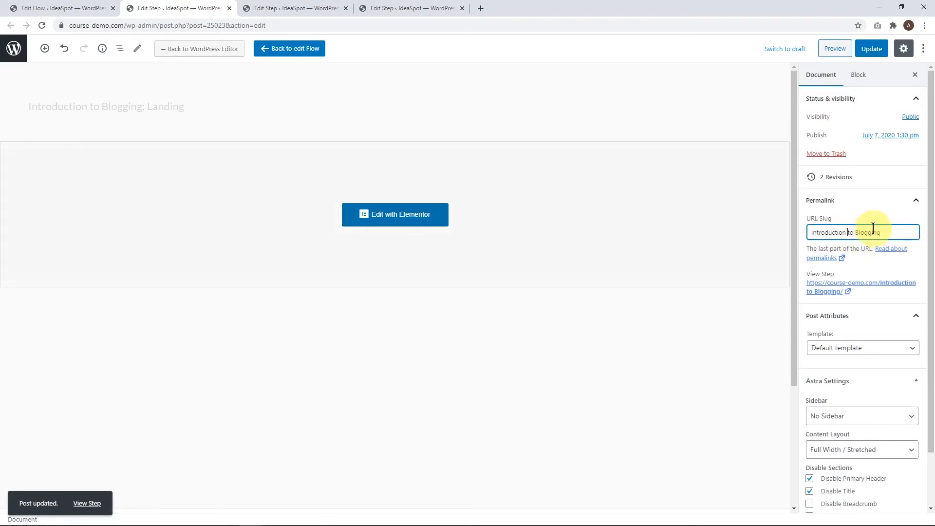
key("BackSpace")
type("-to-b")
left_click(813, 231)
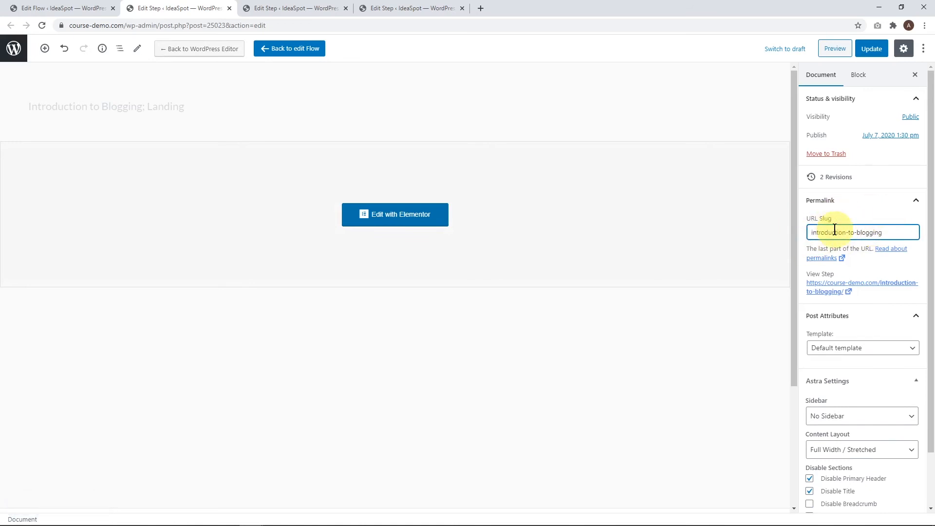
left_click(872, 48)
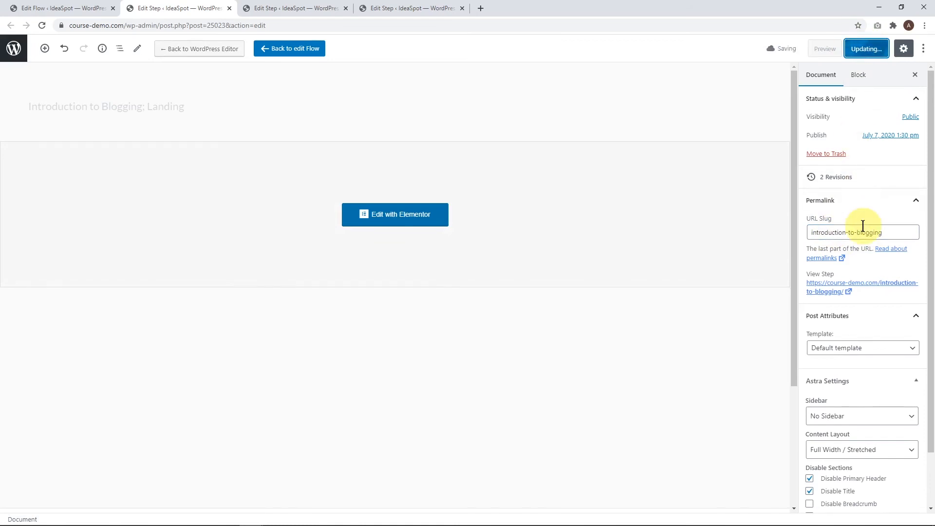
- Replace Content Marketing with Introduction to Blogging in the checkout step's title, and reload the flow's step list
left_click(312, 9)
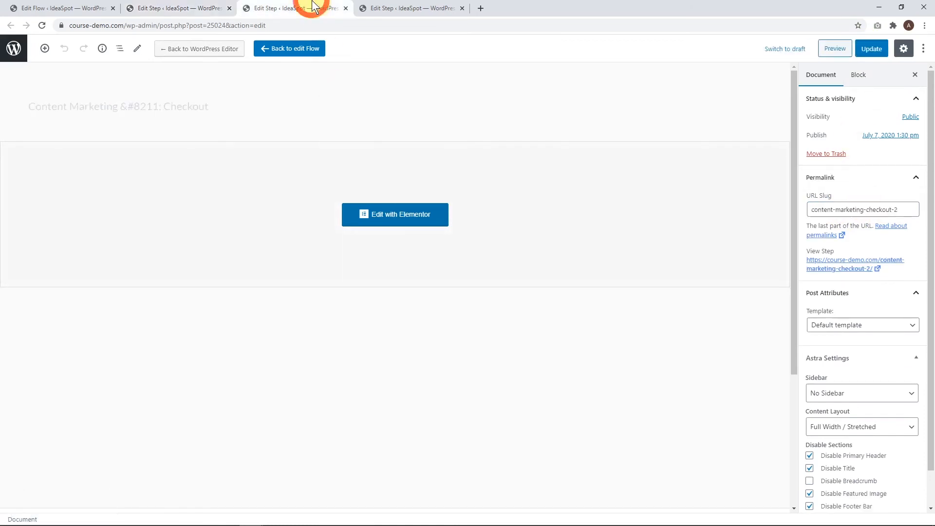
left_click(122, 107)
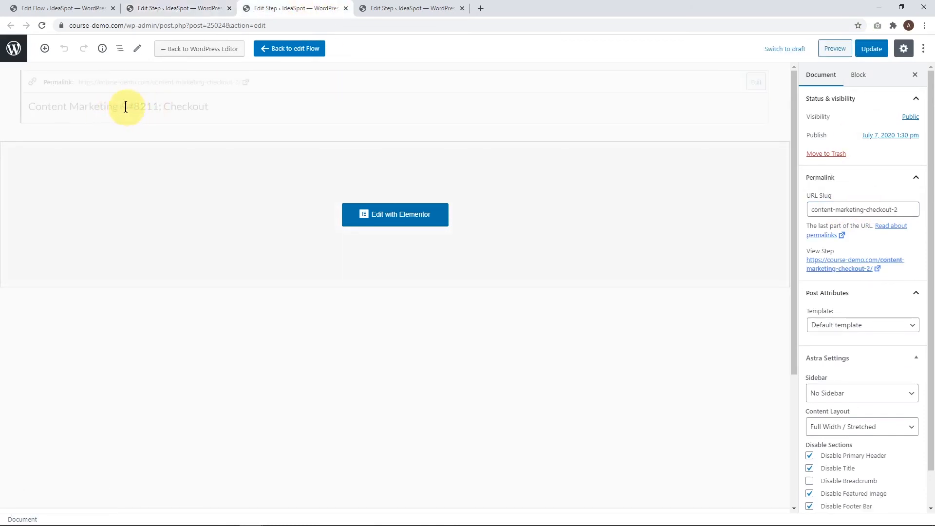
left_click_drag(126, 107, 20, 107)
type("Introduction to Blogging")
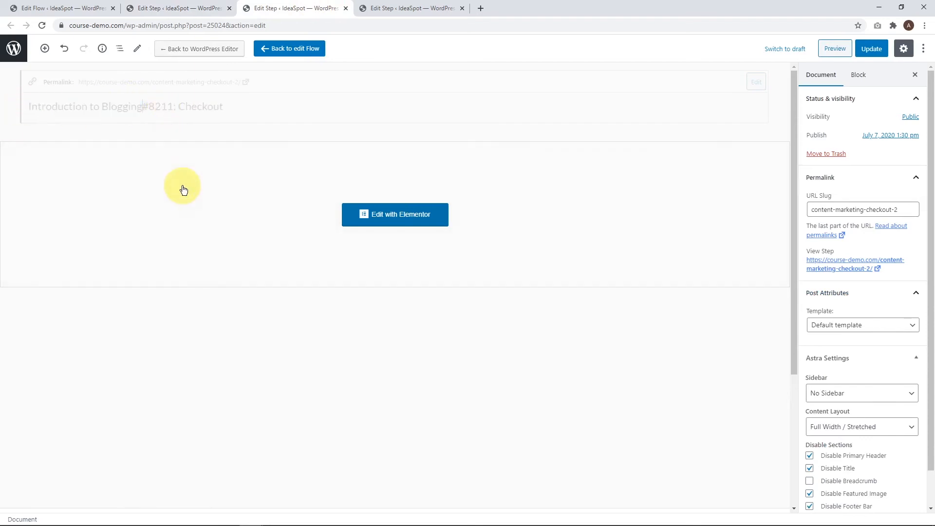
key("ctrl+1")
left_click(42, 24)
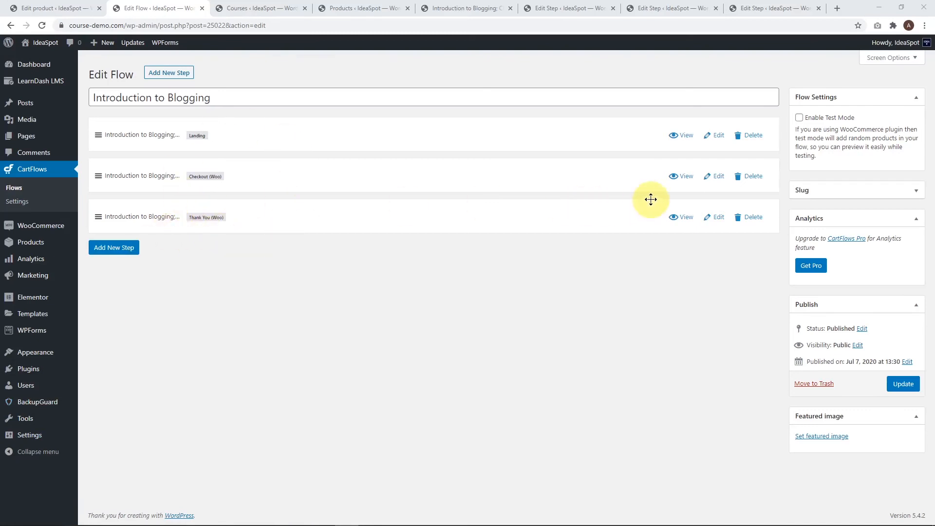
- View the flow's checkout page in a new tab and examine its billing form, order summary and card payment section
right_click(685, 183)
left_click(707, 186)
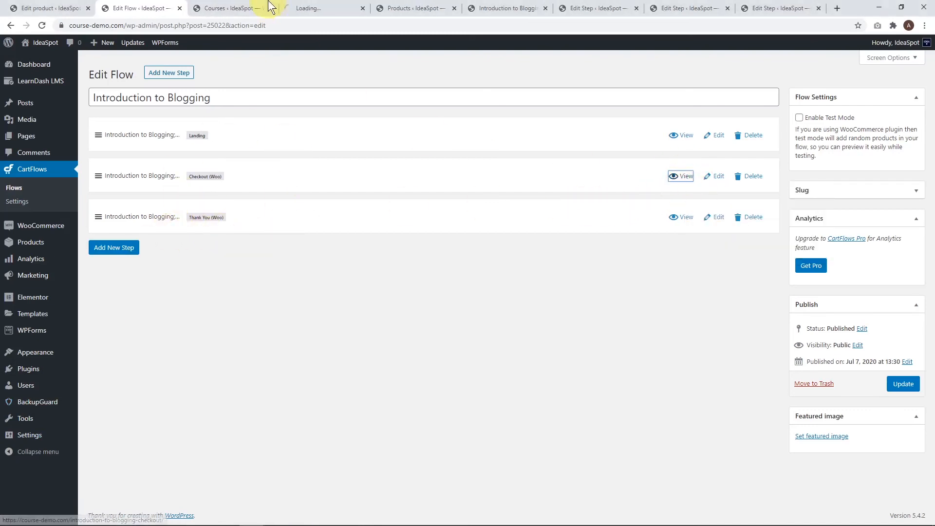
left_click(254, 7)
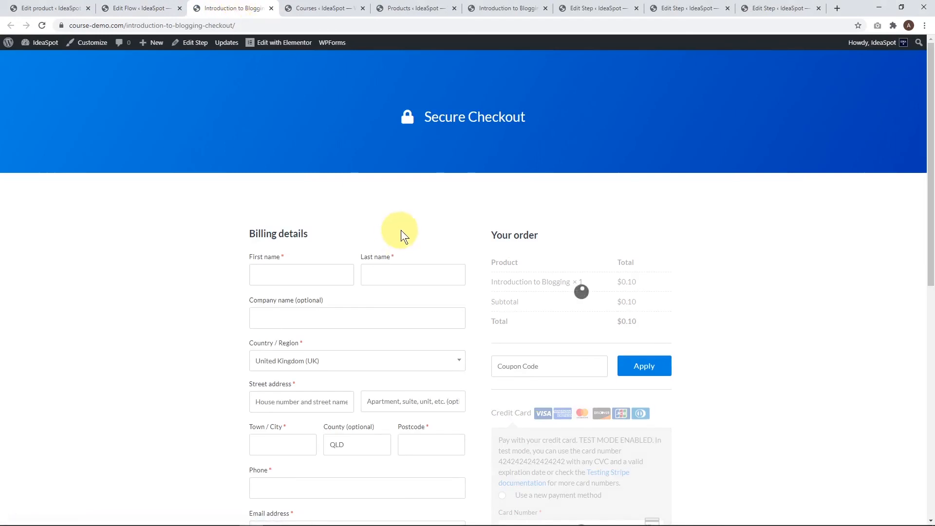
scroll(405, 220, "down", 6)
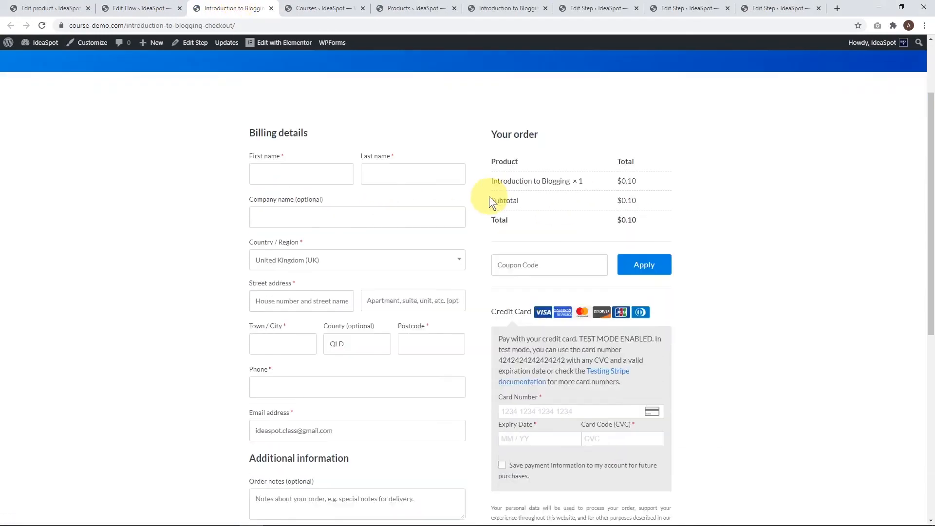
scroll(417, 278, "up", 3)
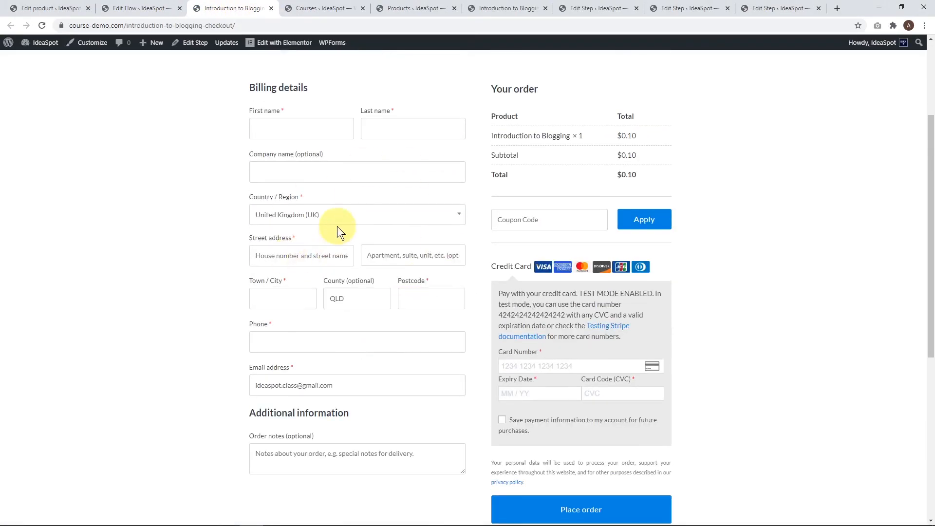
scroll(372, 245, "down", 3)
scroll(592, 379, "up", 4)
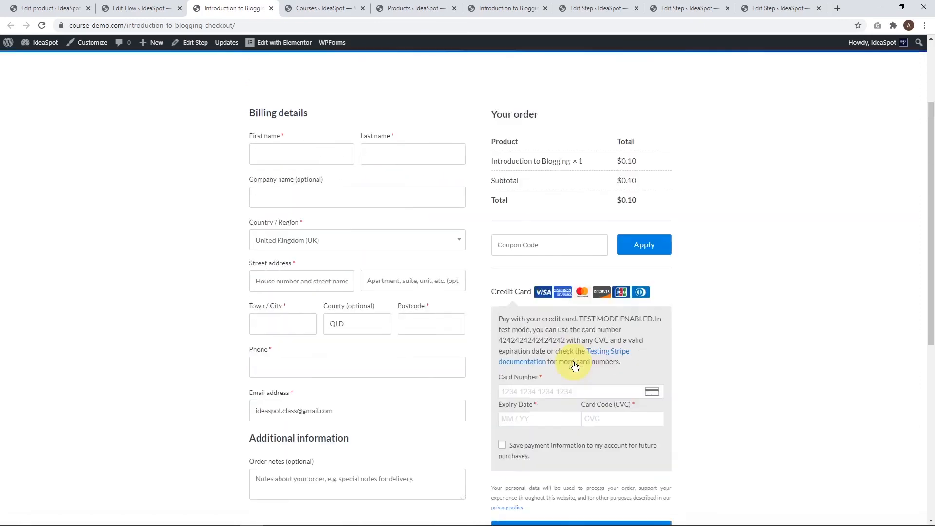
- View the flow's thank-you page in a new tab and open it for editing in Elementor
left_click(128, 8)
right_click(688, 216)
left_click(694, 226)
left_click_drag(378, 8, 232, 5)
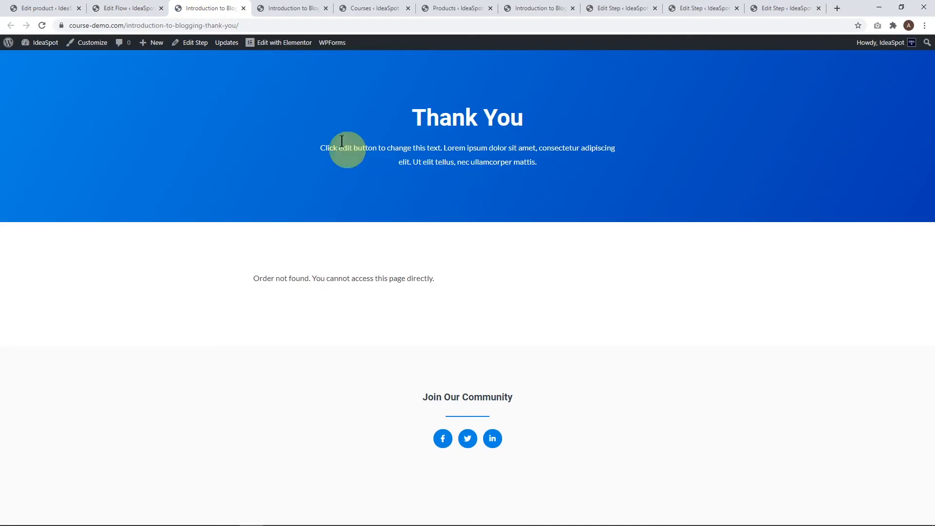
left_click(270, 43)
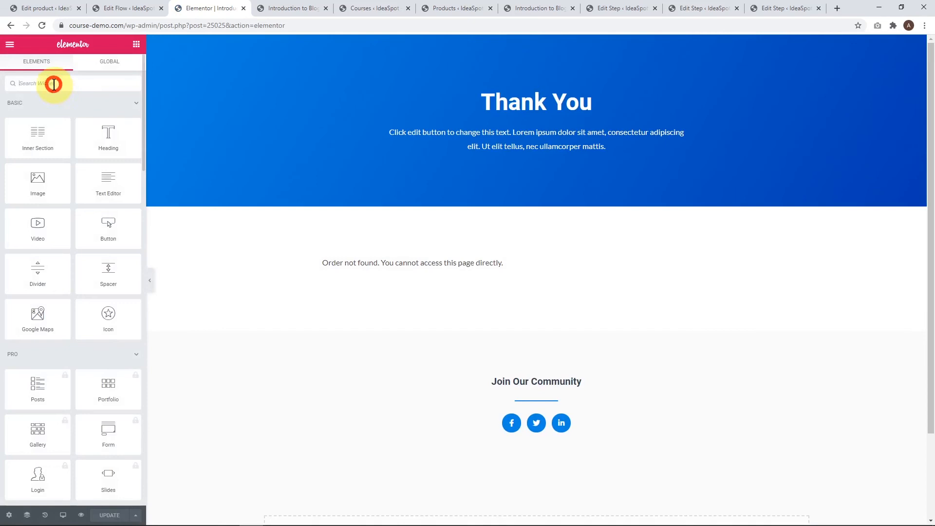
- Add a centred button below the thank-you text and label it "Start Your Course Now"
left_click_drag(98, 218, 507, 152)
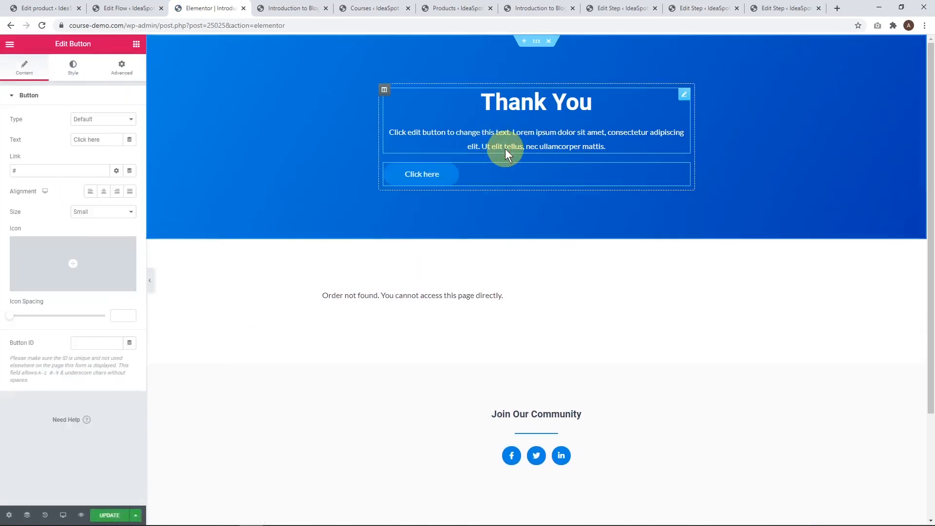
left_click(103, 191)
left_click_drag(109, 140, 53, 142)
type("S")
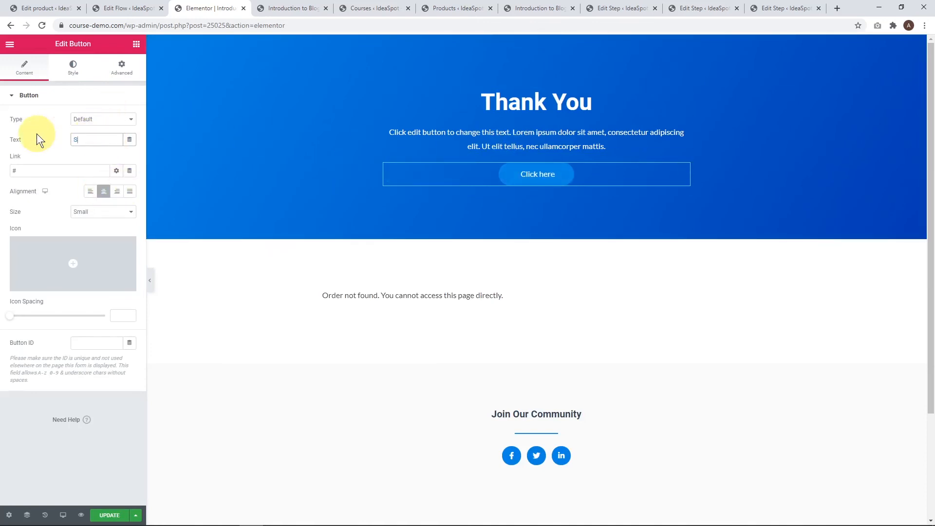
type("tart Your Course Now")
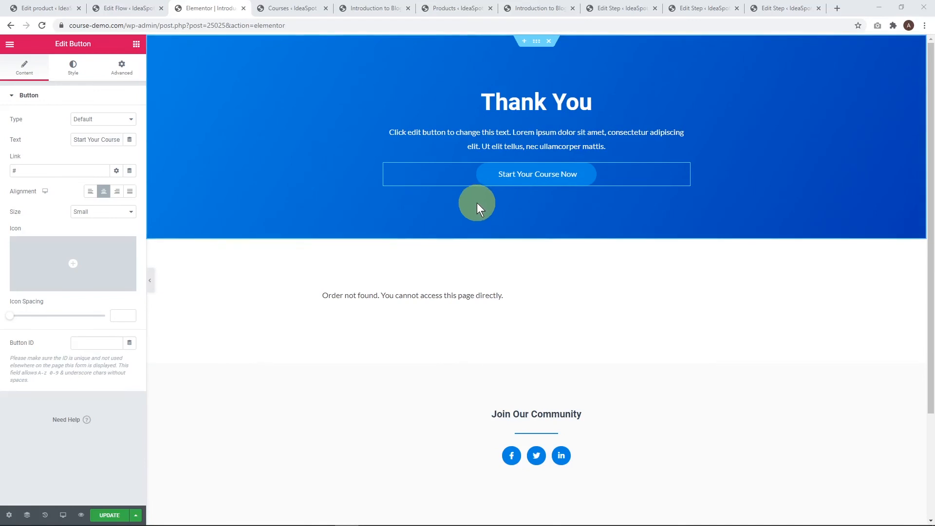
- Link the Start Your Course Now button to the Introduction to Blogging course page's copied address and update the page
left_click(292, 6)
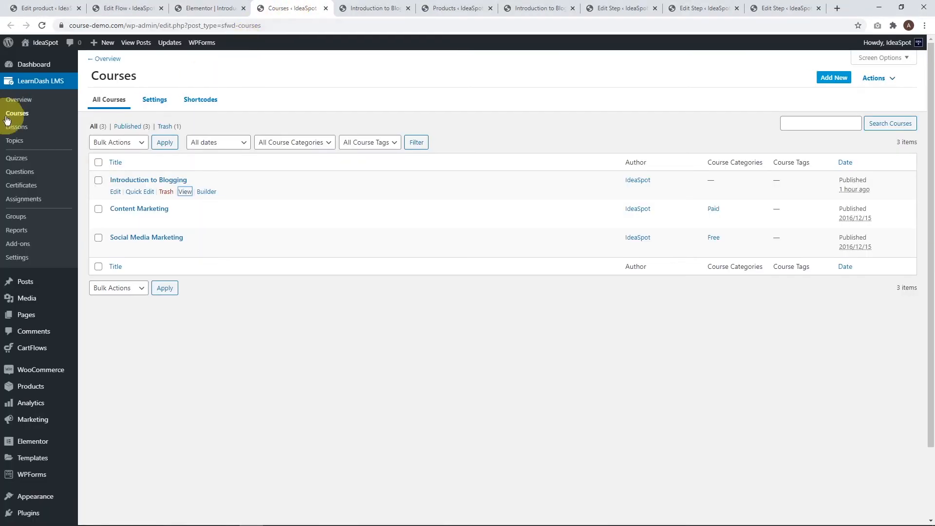
right_click(185, 192)
left_click(227, 252)
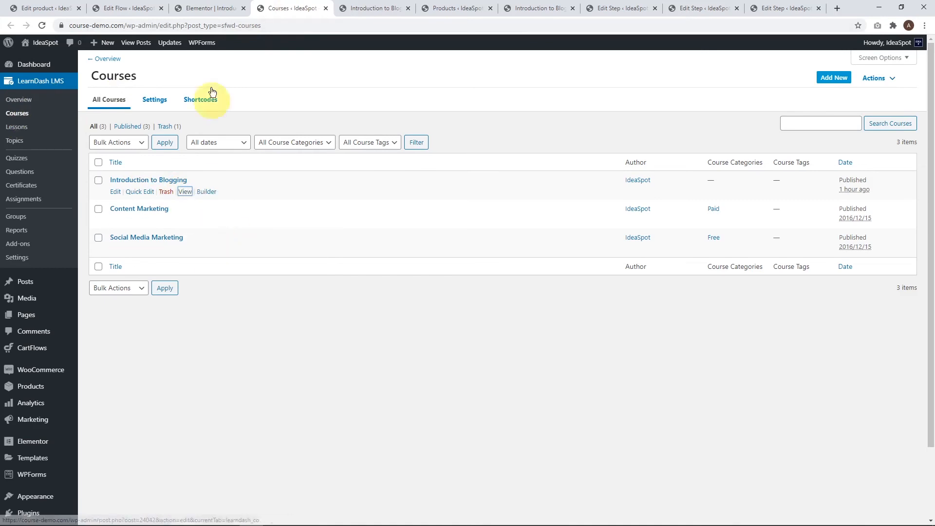
left_click(189, 8)
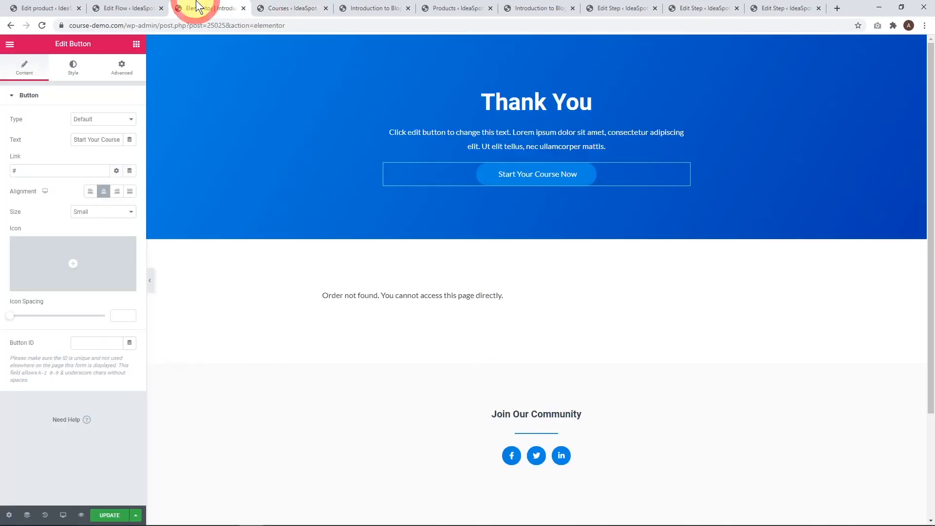
left_click(38, 170)
key("ctrl+a")
key("ctrl+v")
left_click(110, 515)
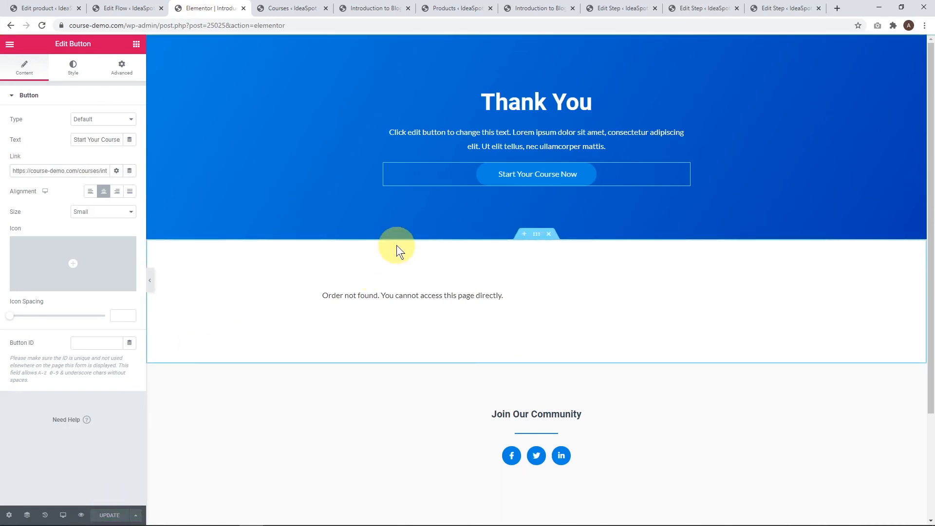
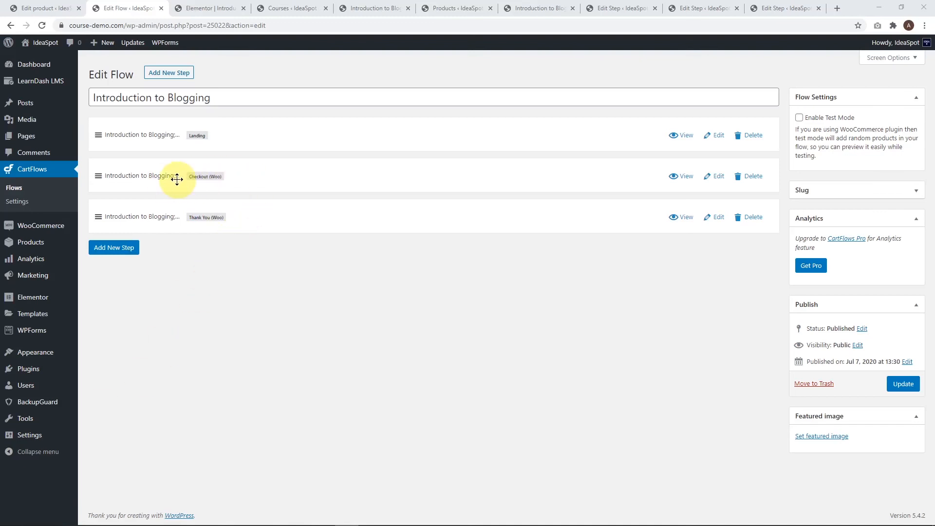
- Copy the checkout step's page address and open the access settings of the Introduction to Blogging course in LearnDash
right_click(693, 184)
left_click(723, 238)
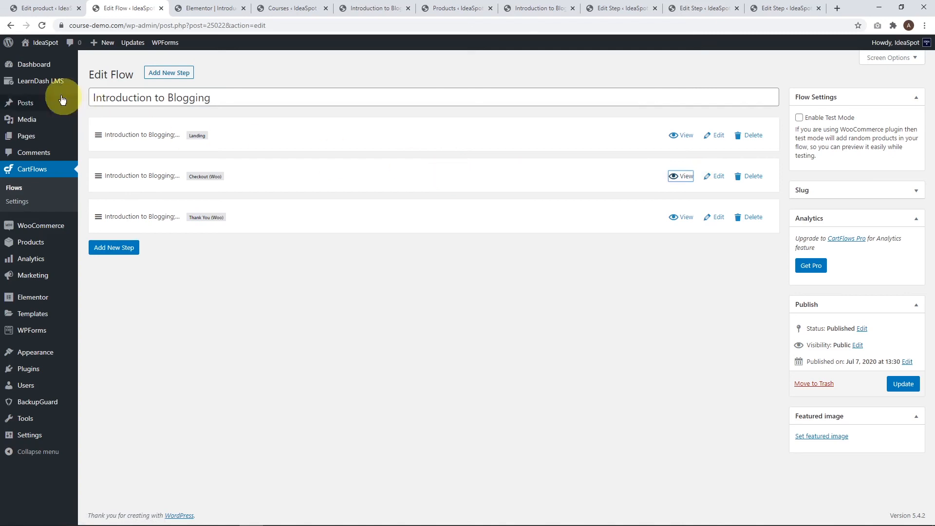
mouse_move(42, 83)
left_click(101, 101)
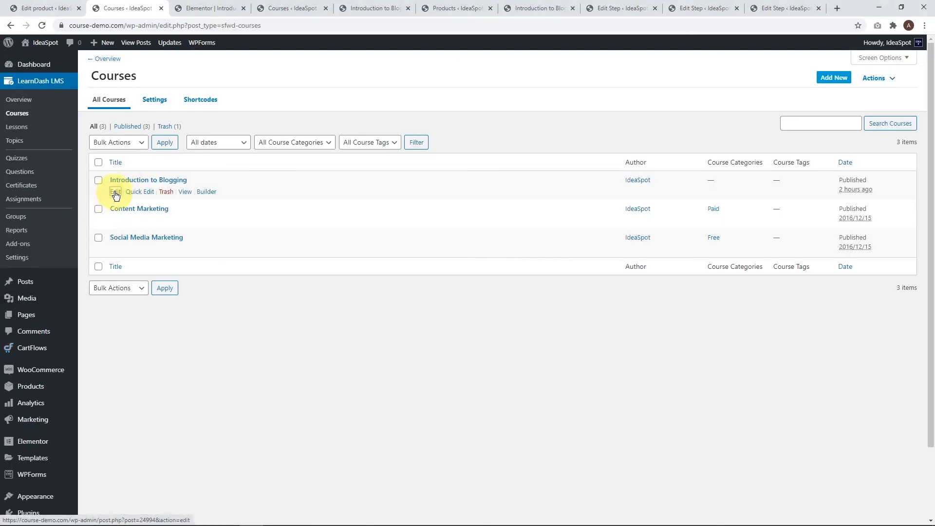
left_click(115, 195)
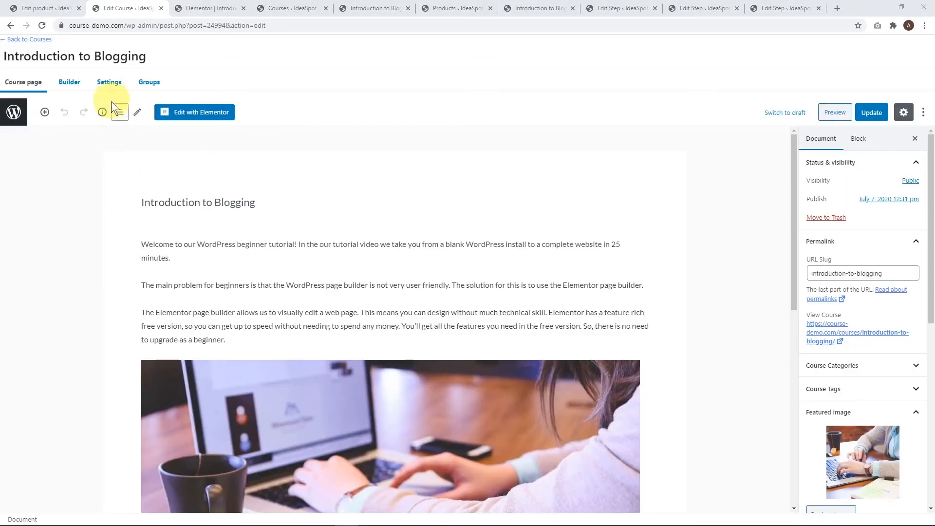
left_click(109, 82)
scroll(263, 266, "down", 6)
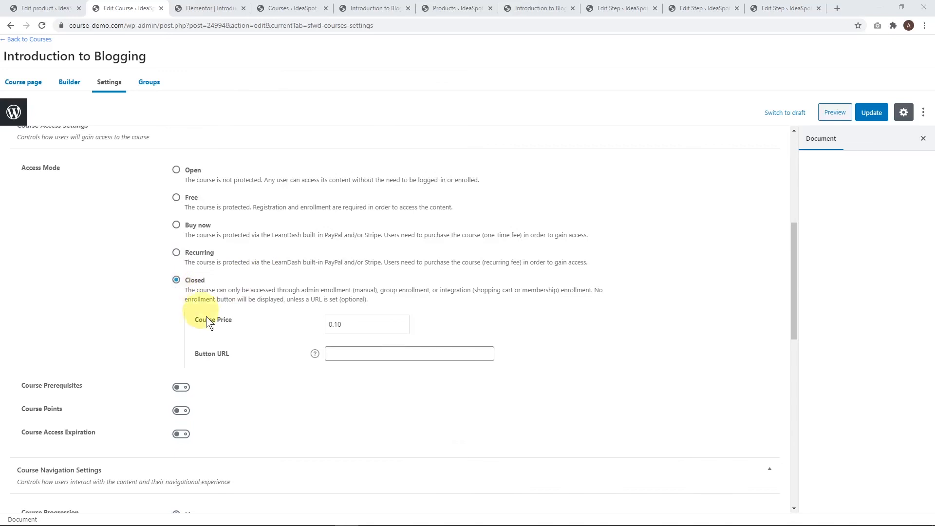
left_click(349, 355)
type("https://course-demo.com/introduction-to-blogging-checkout/")
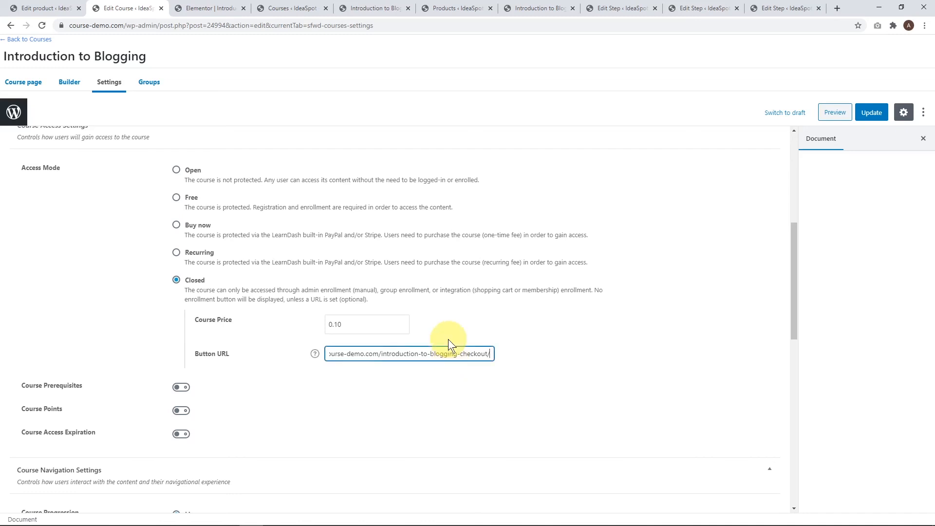
left_click(866, 114)
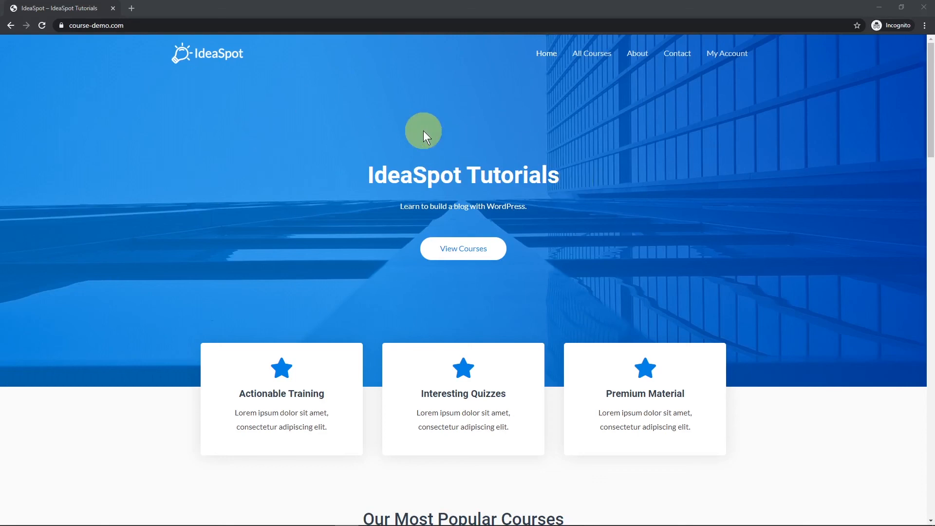
- In the incognito window, open the Introduction to Blogging course from the home page and examine its description and Lesson 1 contents
scroll(421, 134, "down", 8)
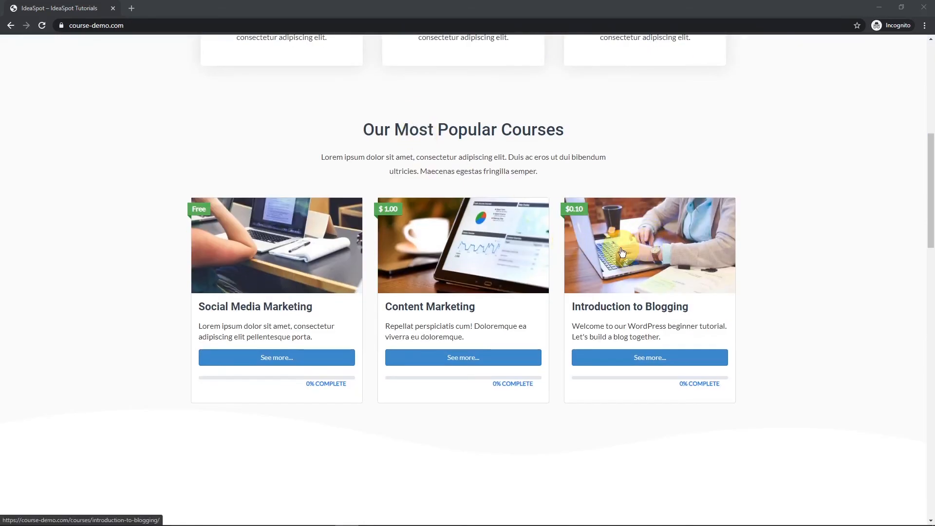
left_click(638, 273)
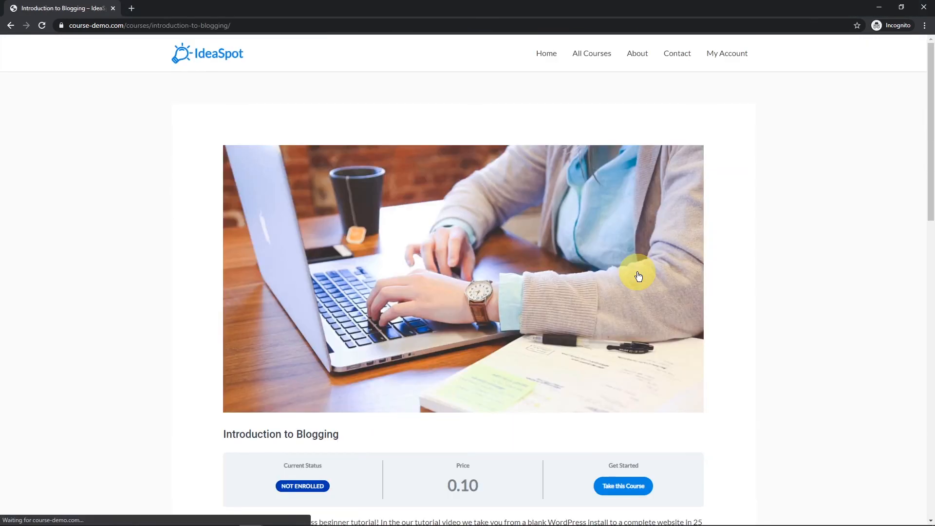
scroll(560, 218, "down", 3)
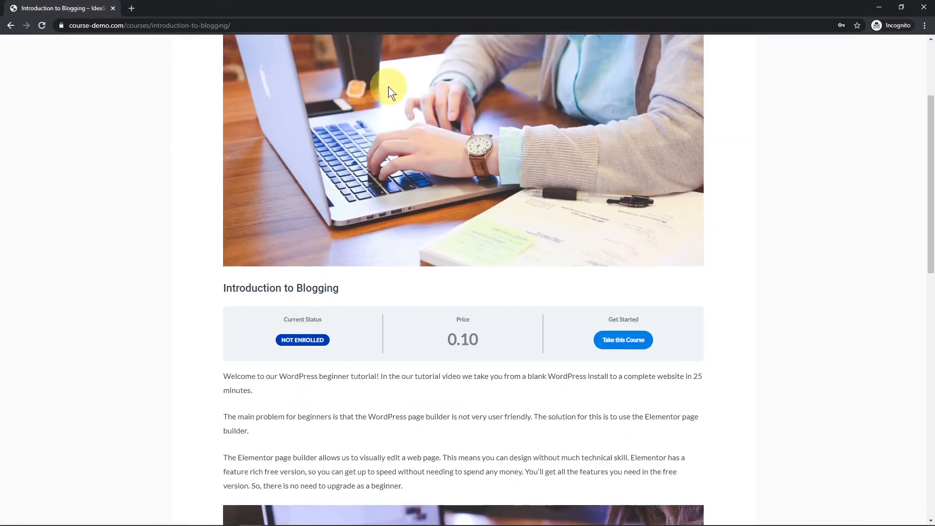
scroll(467, 150, "down", 5)
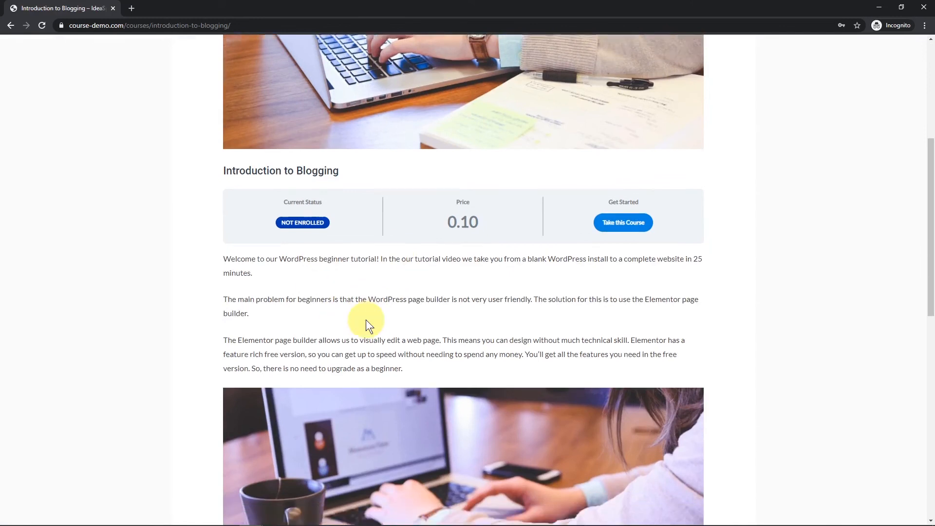
scroll(479, 354, "down", 5)
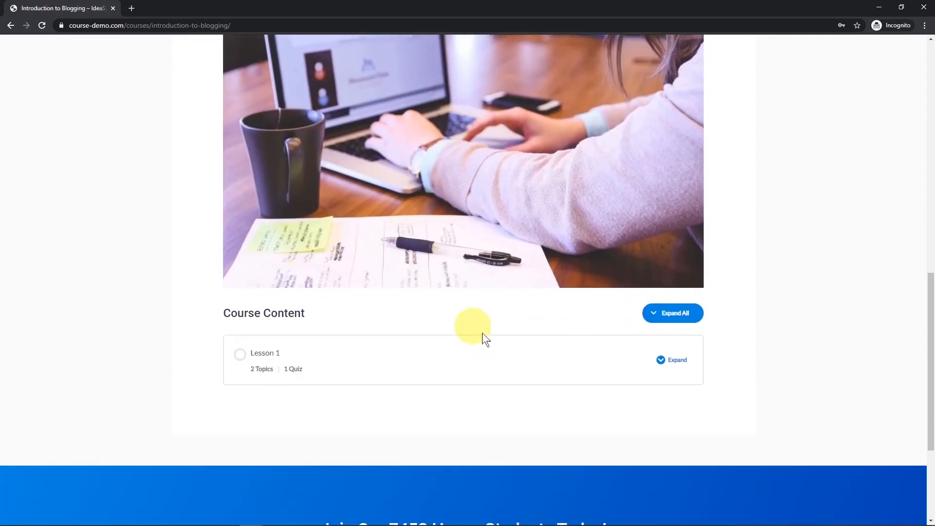
left_click(660, 359)
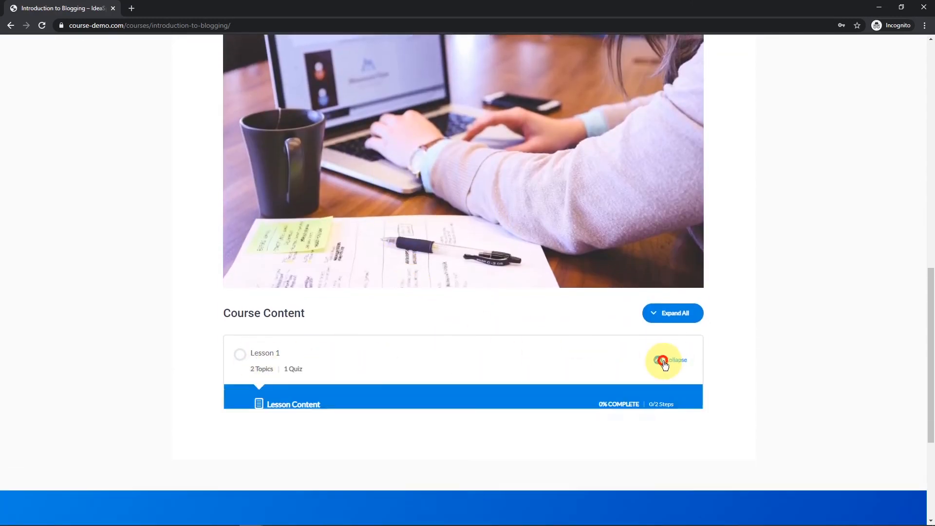
scroll(361, 371, "down", 3)
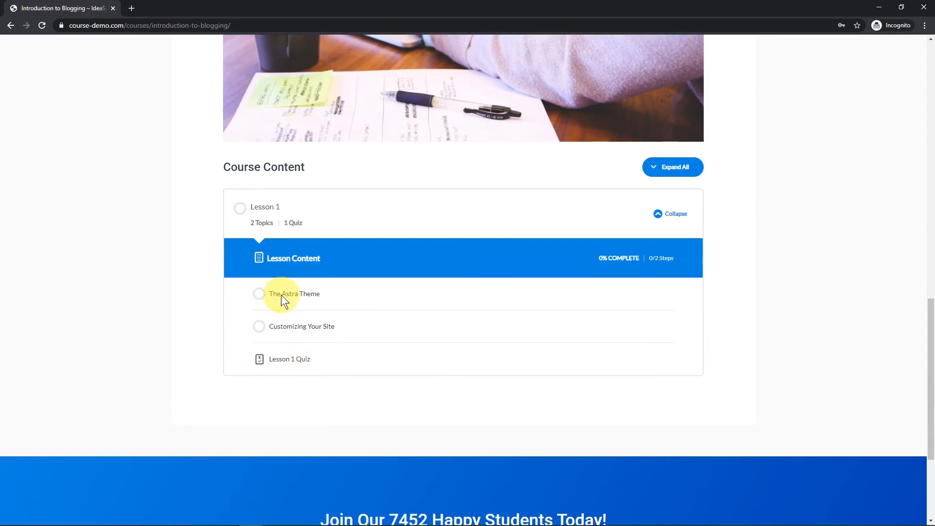
- Choose to take the Introduction to Blogging course, review the billing and card details at checkout, and place the order
scroll(511, 322, "up", 13)
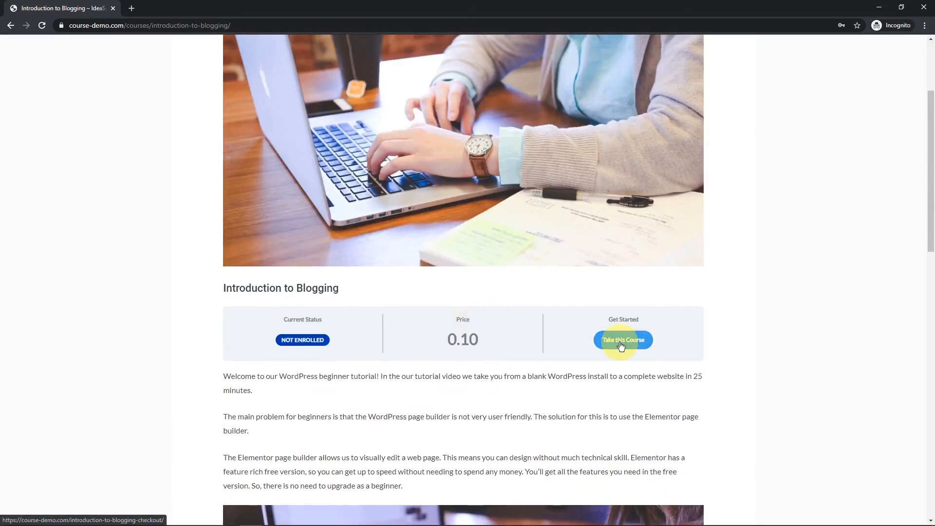
left_click(622, 345)
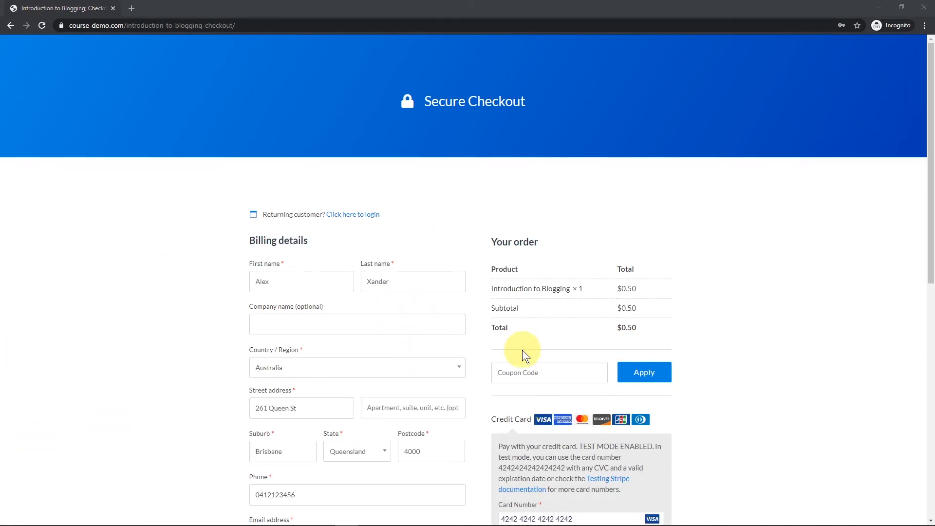
scroll(399, 302, "down", 1)
scroll(398, 306, "down", 2)
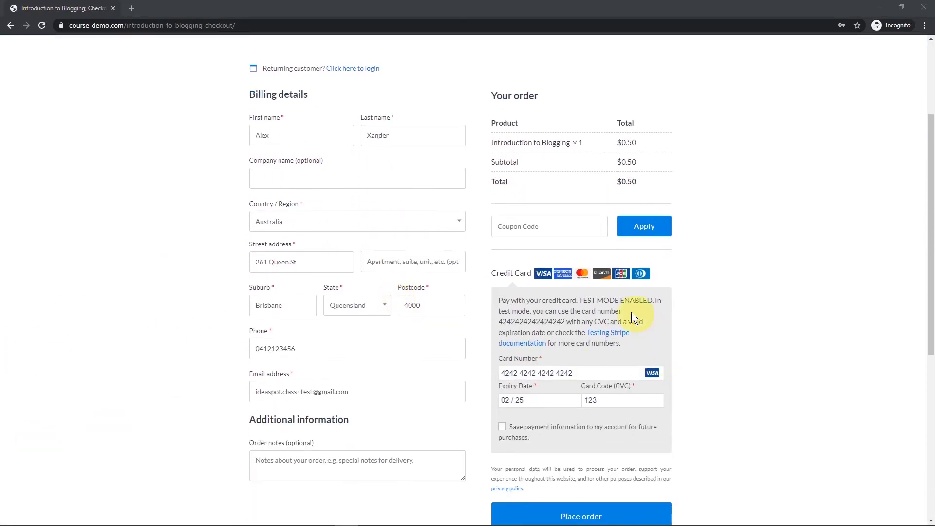
scroll(564, 334, "down", 2)
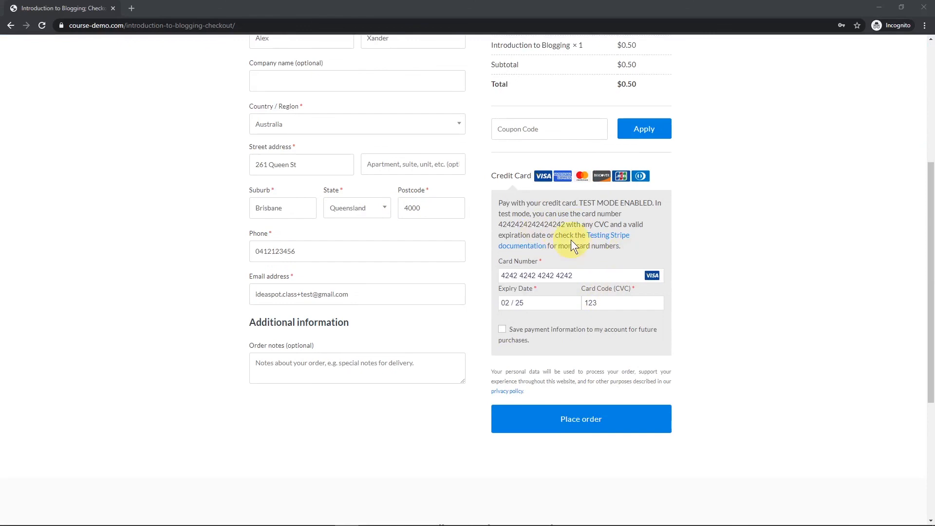
left_click(582, 420)
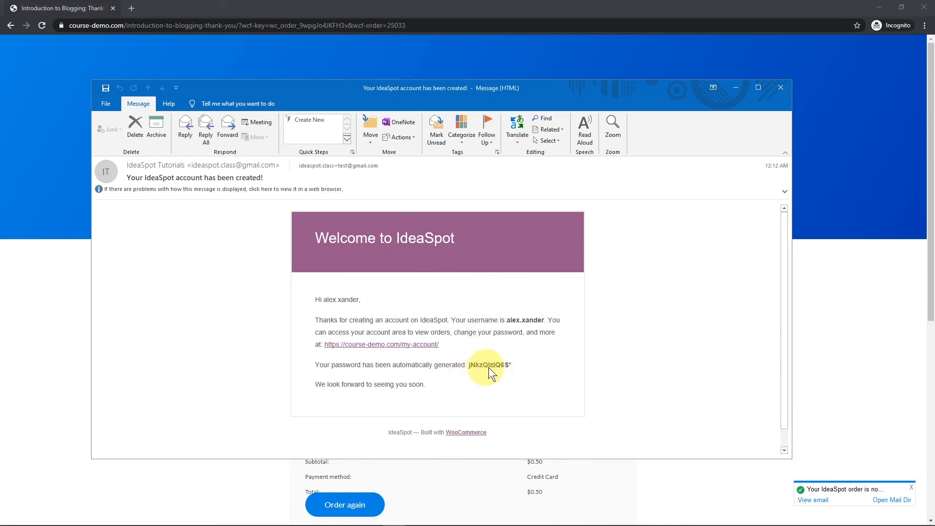
- Read the account-created email, minimise it, and start the purchased course from the thank-you page
scroll(490, 367, "down", 1)
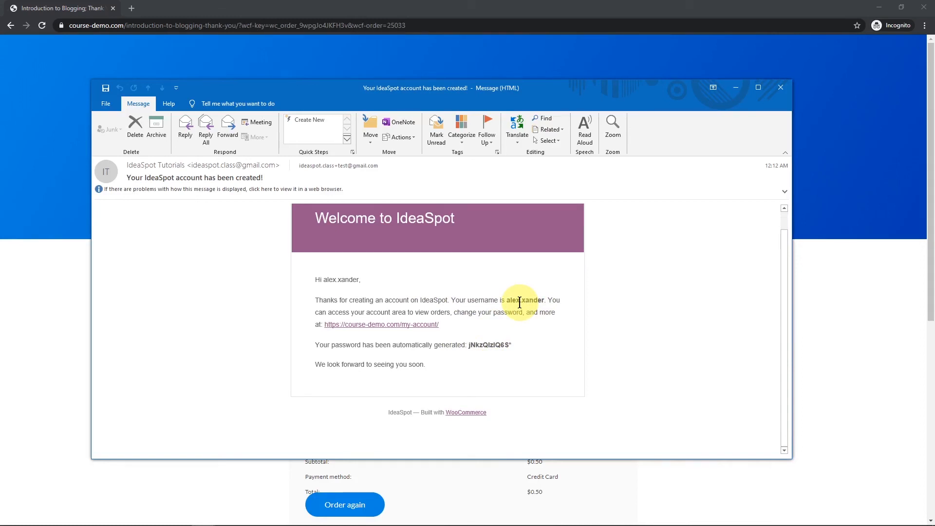
left_click(736, 88)
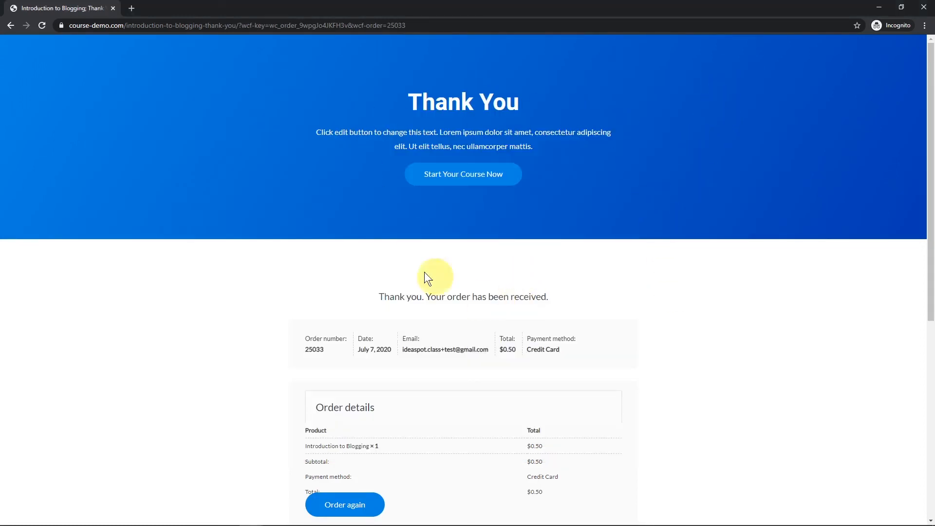
left_click(451, 180)
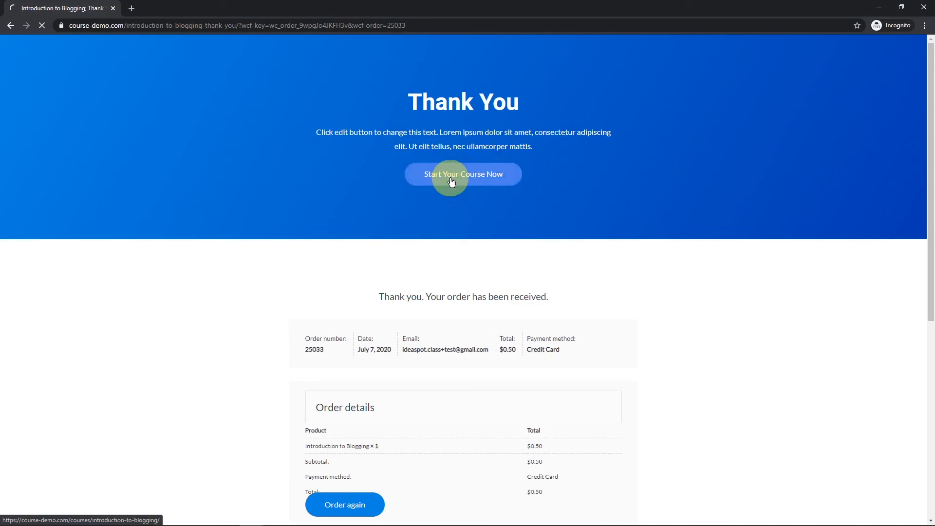
- Expand Lesson 1 in the course content, open the topic The Astra Theme and mark it complete
scroll(604, 279, "down", 5)
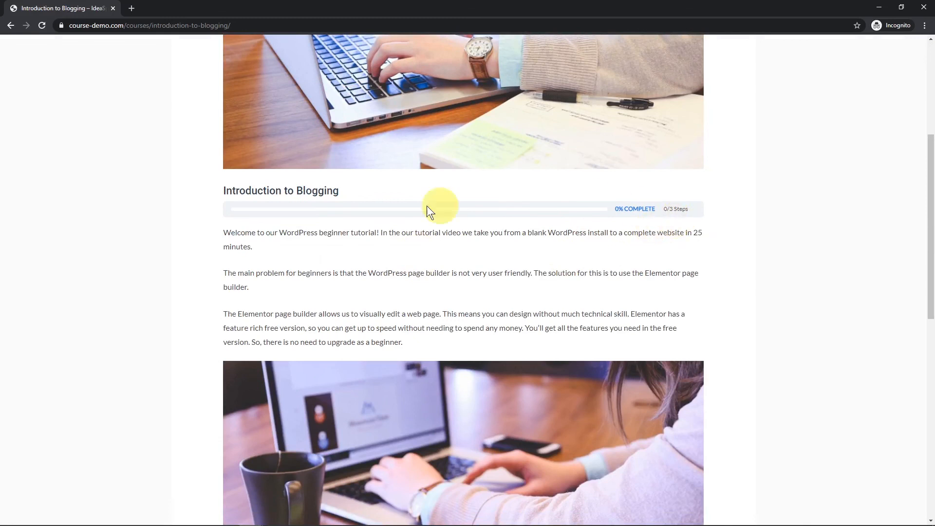
scroll(630, 209, "down", 1)
scroll(630, 212, "down", 10)
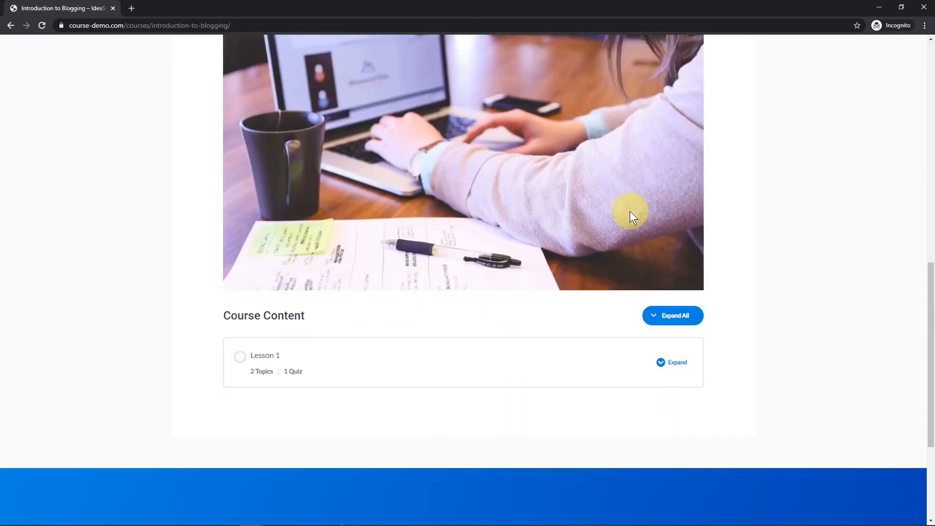
left_click(664, 219)
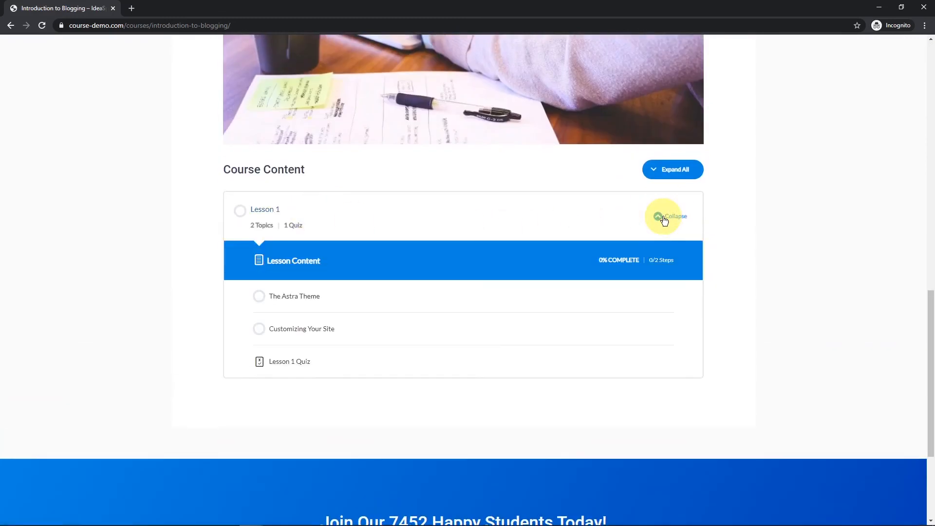
left_click(287, 295)
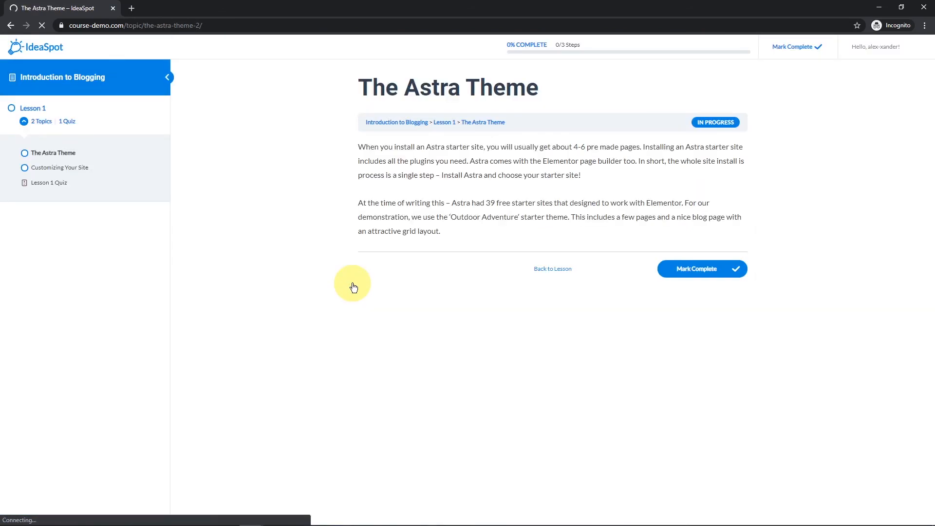
left_click(697, 270)
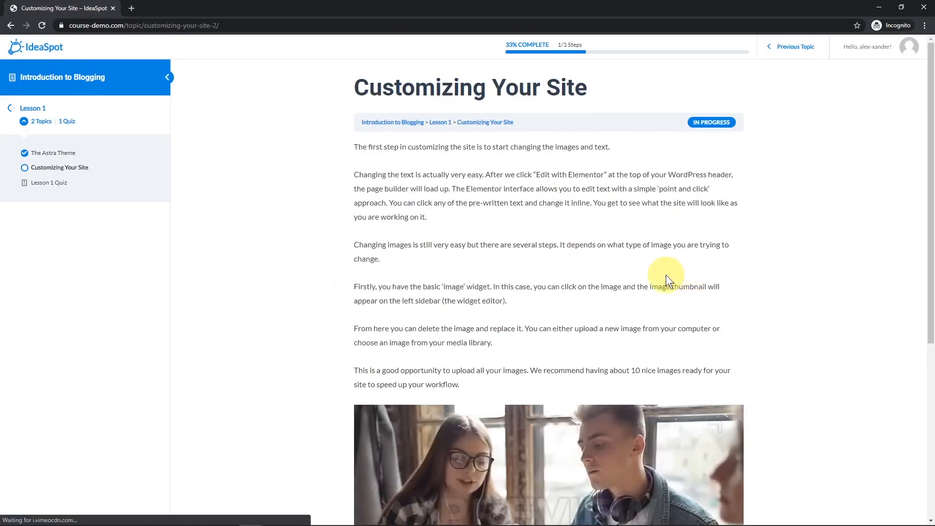
- Take the Lesson 1 Quiz from the Customizing Your Site topic, answering Yes, finish it and continue to the lesson
scroll(665, 276, "down", 6)
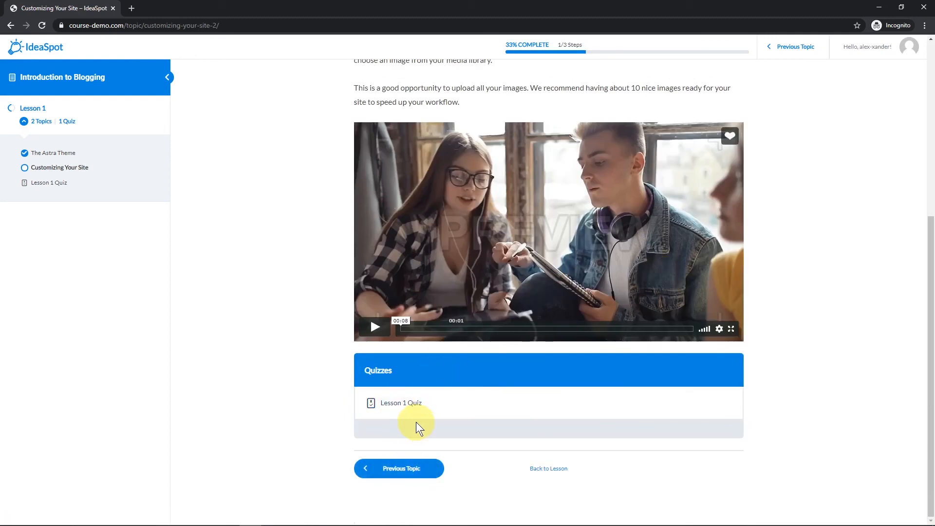
left_click(400, 406)
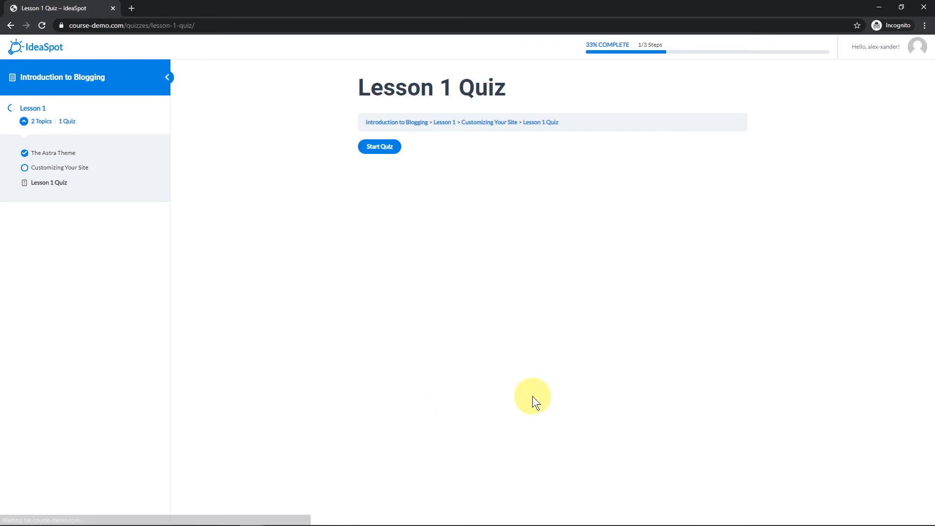
left_click(380, 147)
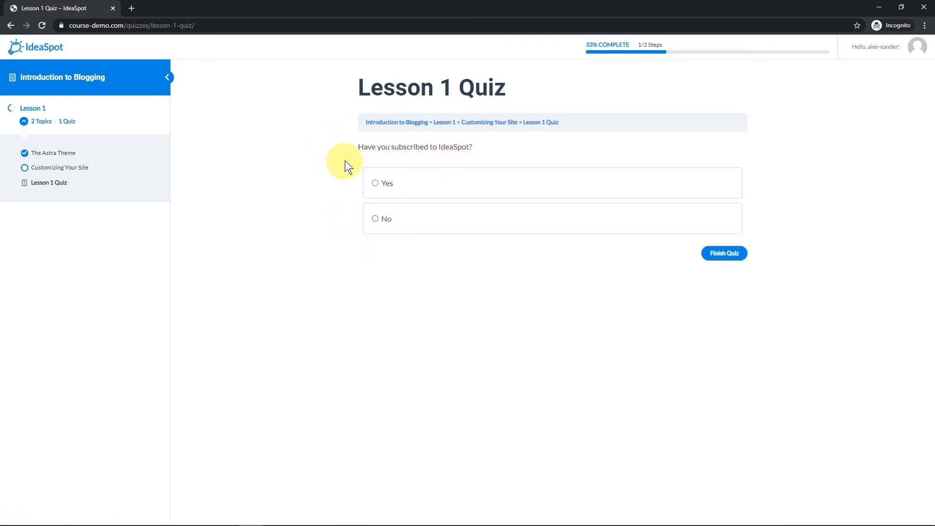
left_click(373, 183)
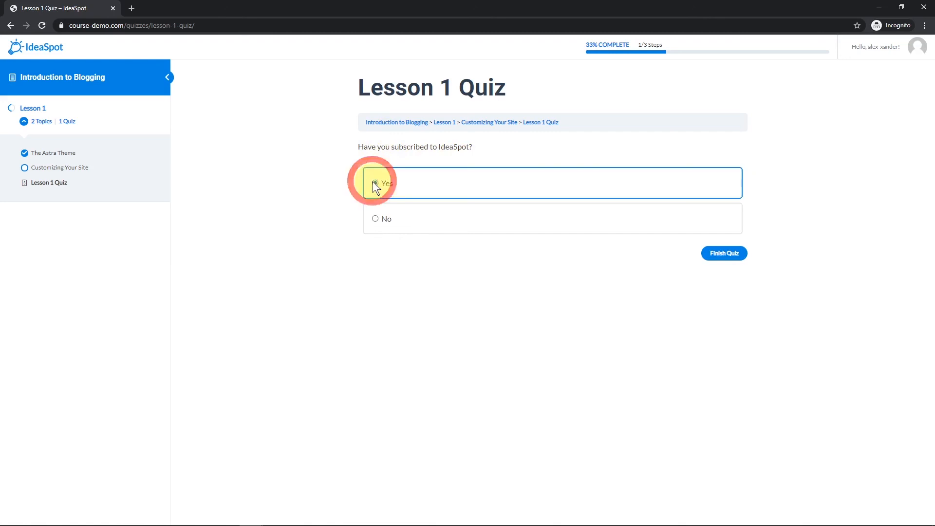
left_click(720, 254)
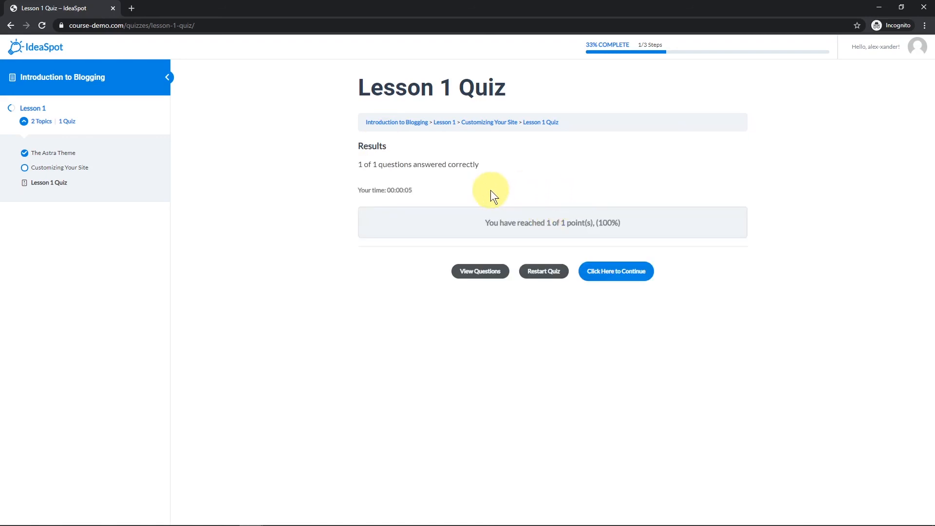
left_click(610, 277)
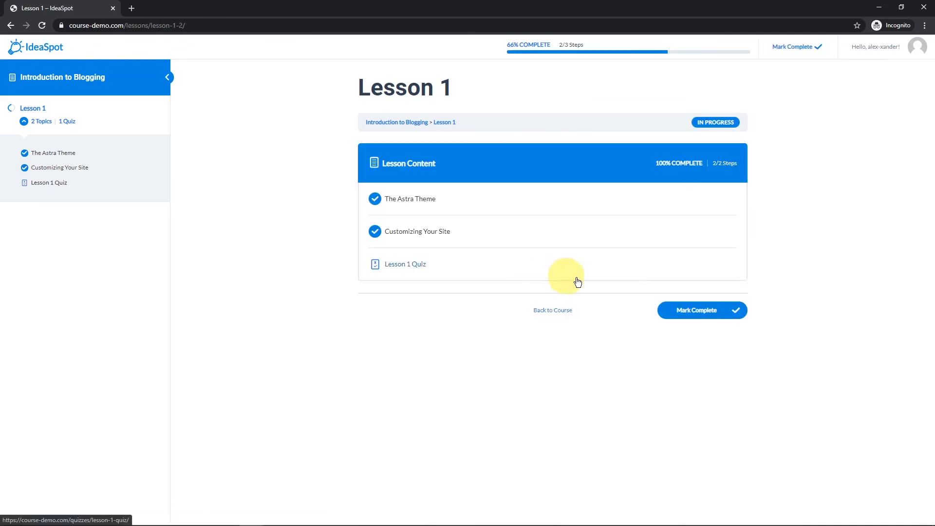
- Mark Lesson 1 complete and check the progress bar on the Introduction to Blogging course page
left_click(695, 310)
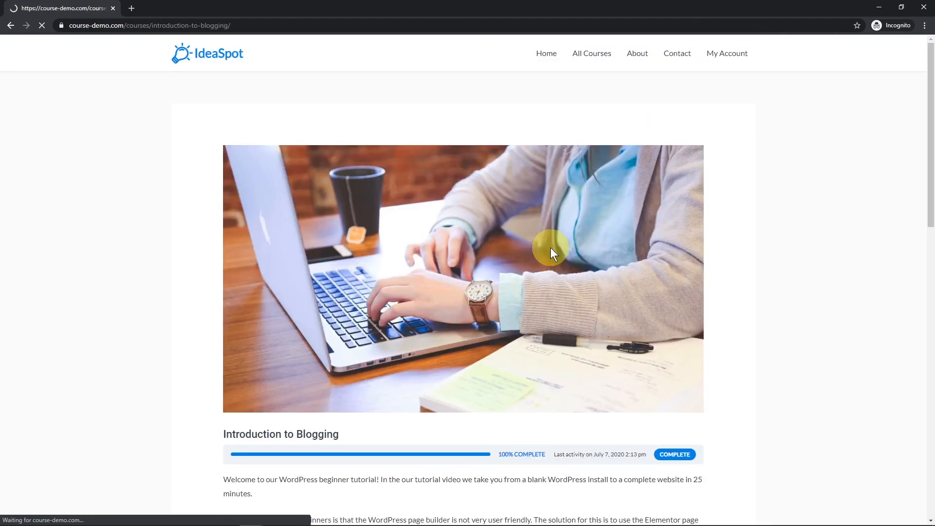
scroll(546, 337, "down", 1)
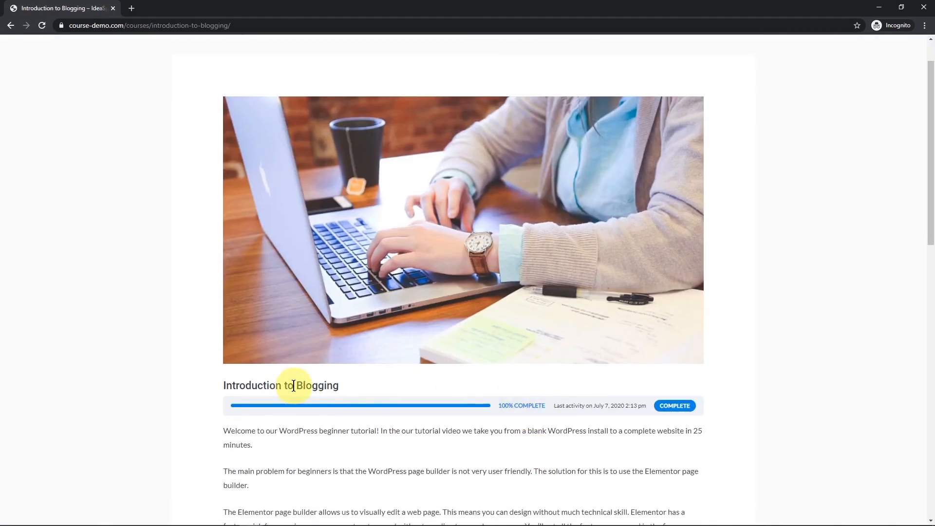
scroll(295, 385, "up", 1)
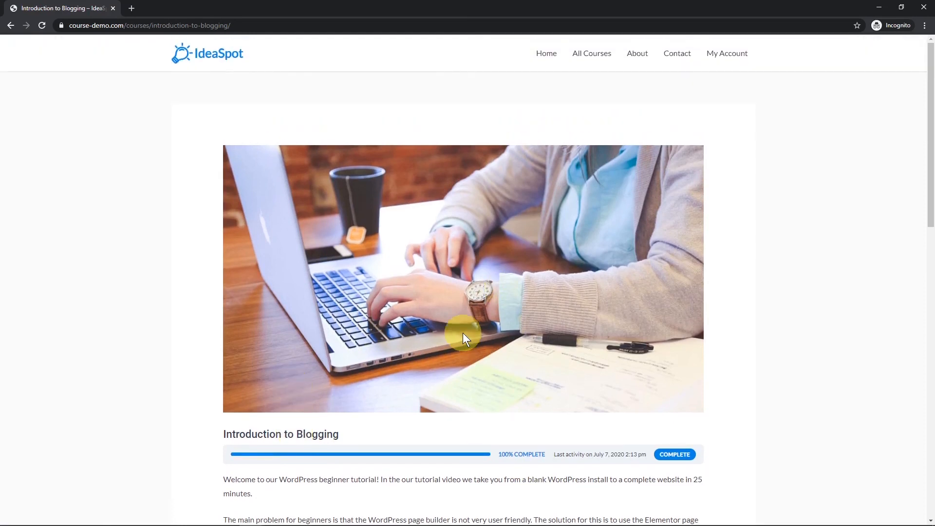
- Check the enrolled courses and completion status on the My Account page, and look through the site's home page
left_click(730, 58)
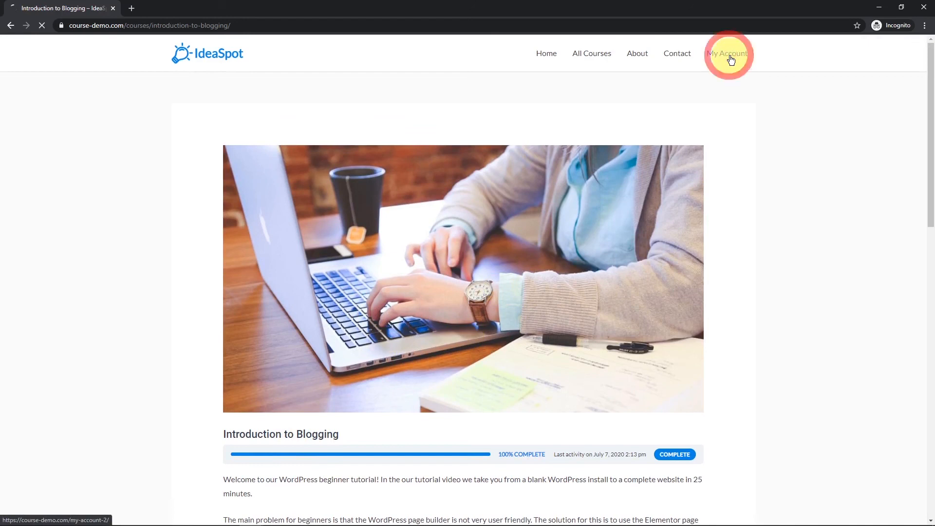
scroll(689, 281, "down", 2)
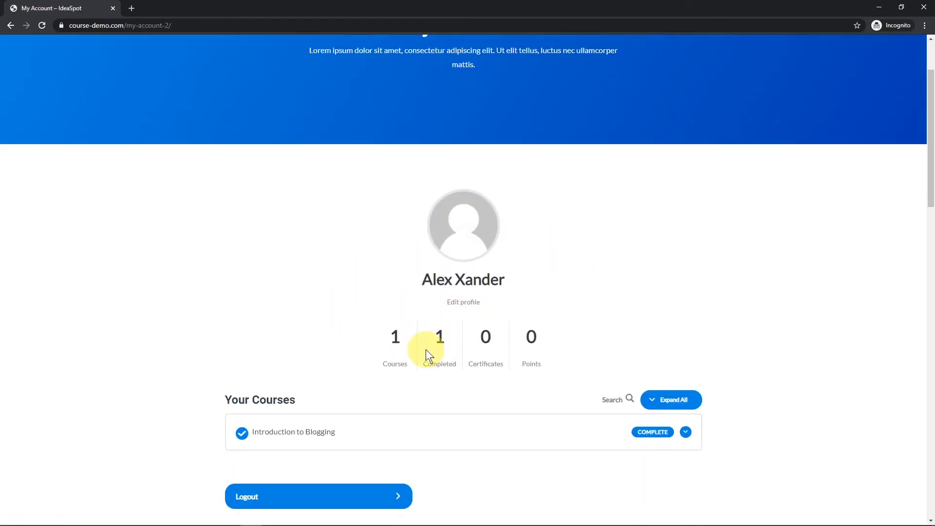
scroll(426, 349, "down", 3)
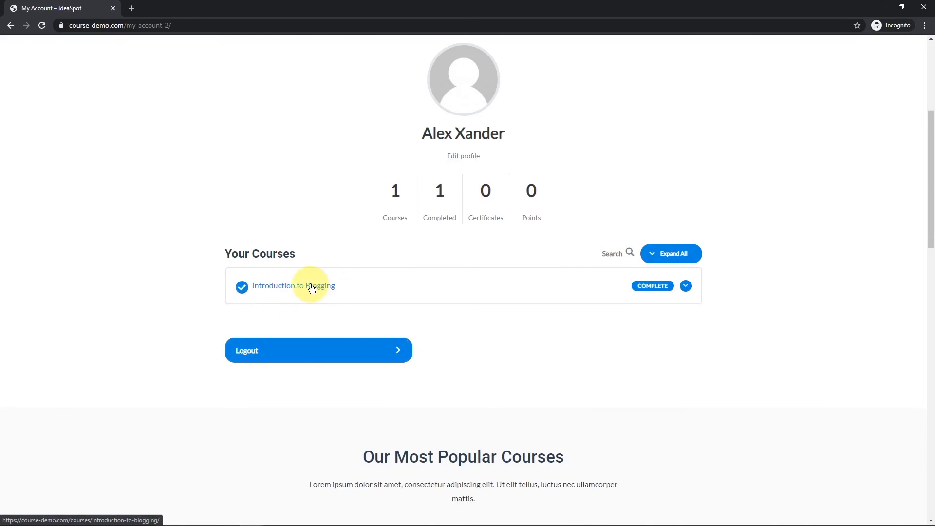
scroll(312, 285, "up", 5)
left_click(551, 69)
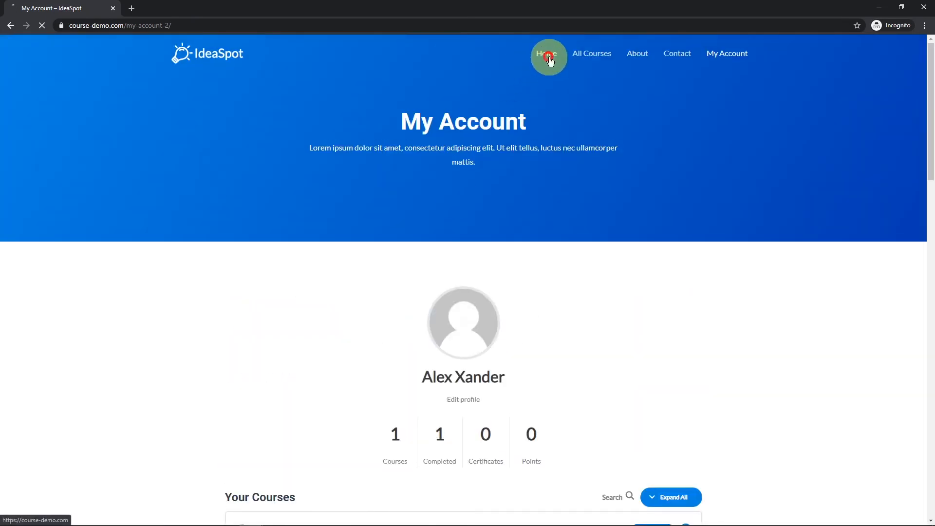
scroll(616, 238, "down", 9)
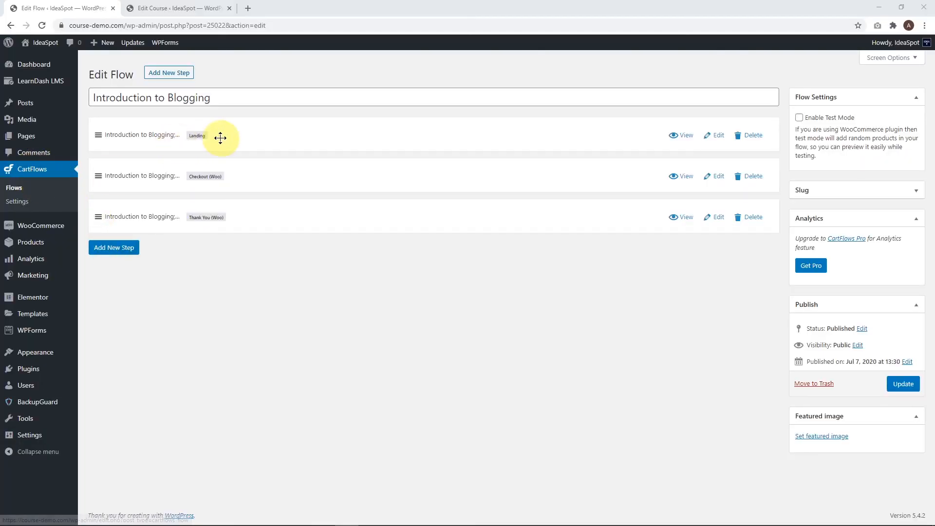
- View the landing step of the Introduction to Blogging flow in a new tab and look through its course details
right_click(686, 138)
left_click(697, 142)
left_click(160, 9)
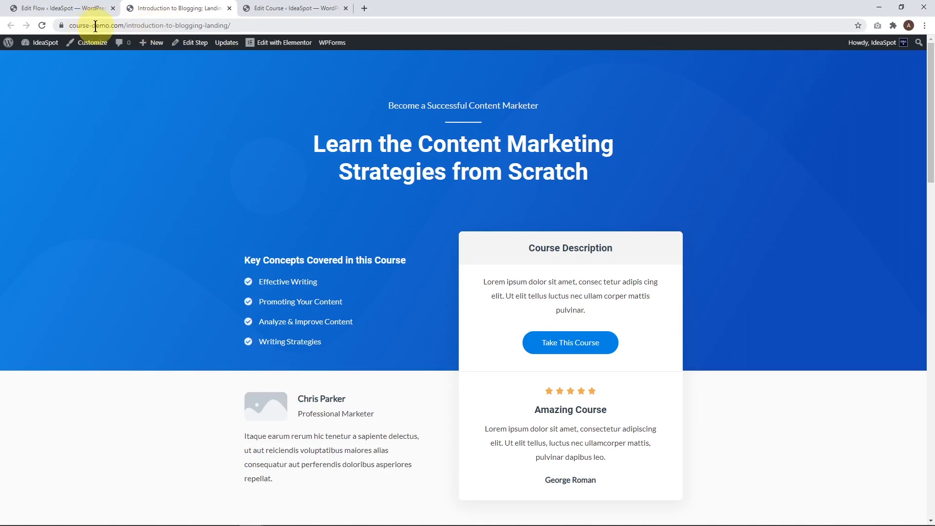
scroll(528, 162, "down", 12)
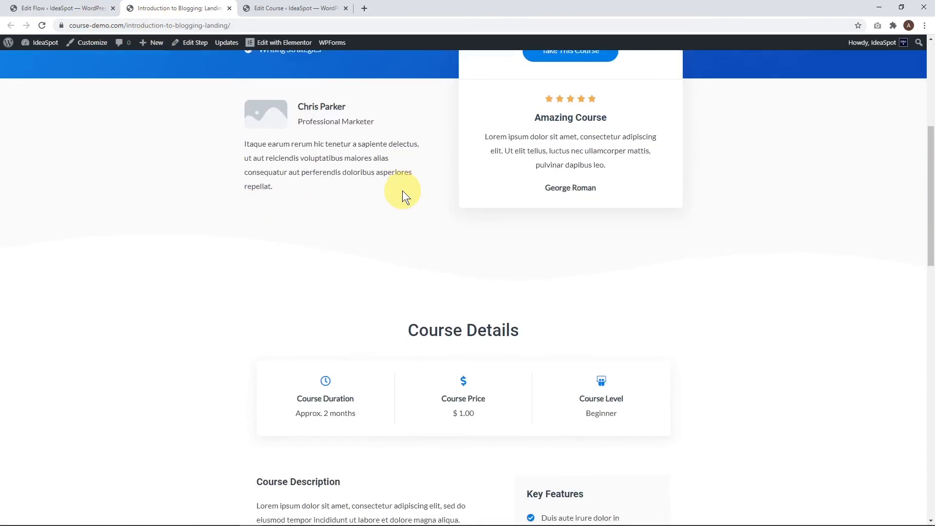
scroll(402, 191, "down", 2)
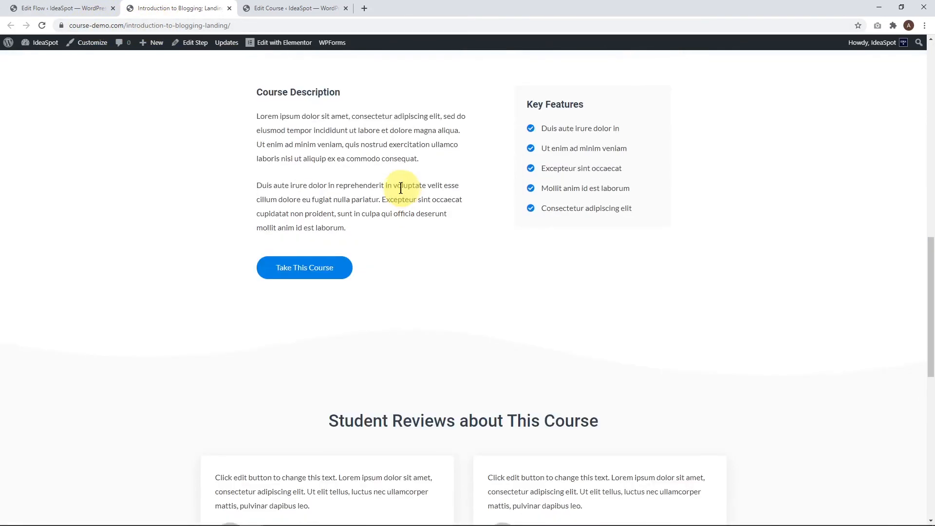
- Follow Take This Course to the checkout page and review its billing, order and payment sections
left_click(309, 272)
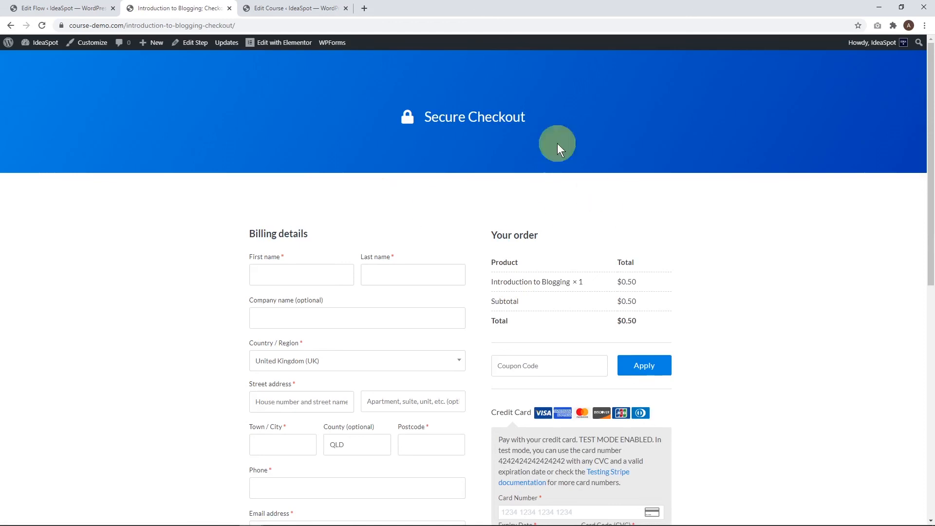
scroll(466, 144, "down", 5)
scroll(466, 144, "up", 4)
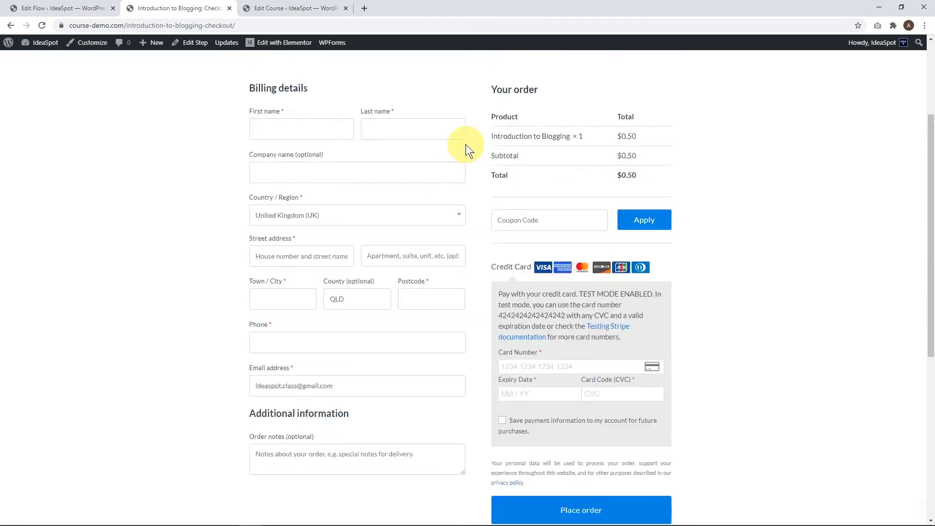
scroll(445, 286, "down", 6)
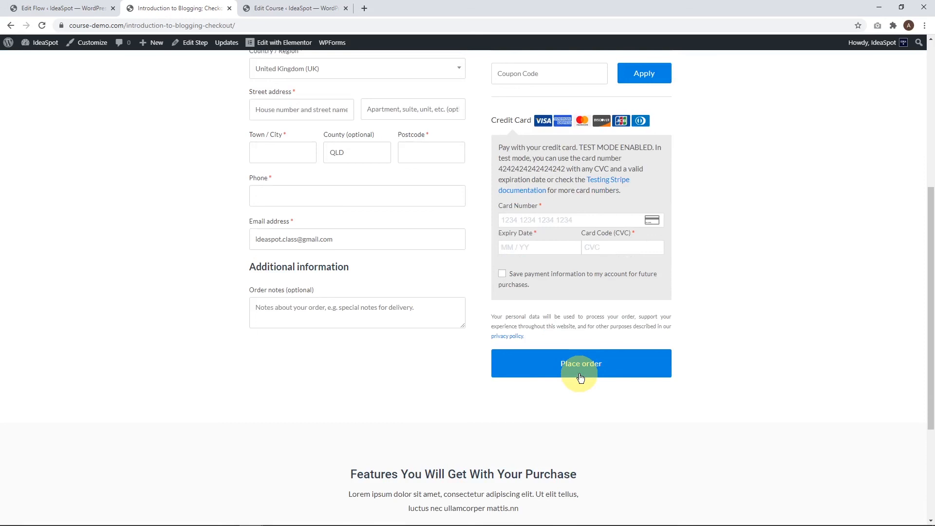
scroll(577, 341, "up", 6)
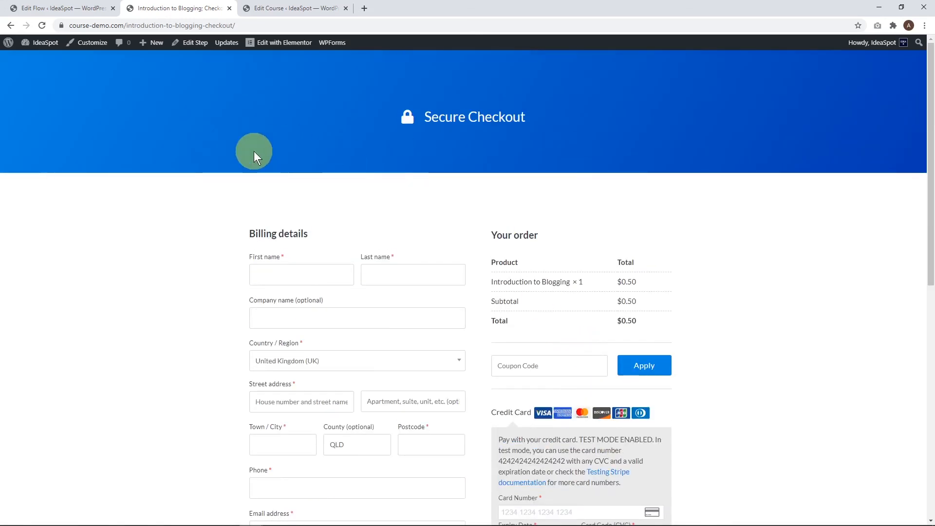